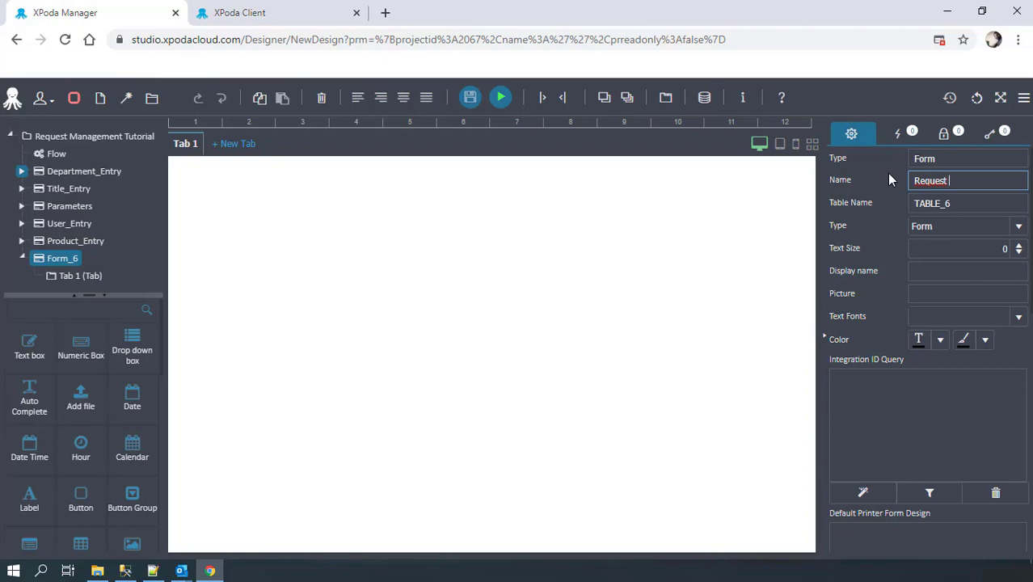
Step: Name the new form Request_Entry, with table name RM_REQUESTS and display name Request Entry
type("_Entry")
key("Tab")
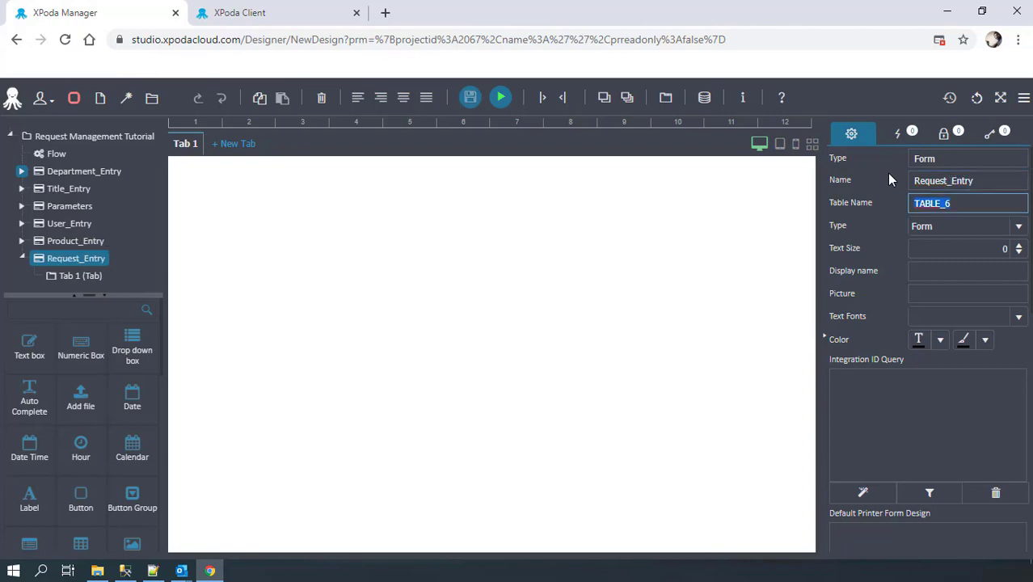
type("RM_REQUESTS")
left_click(918, 271)
type("Re")
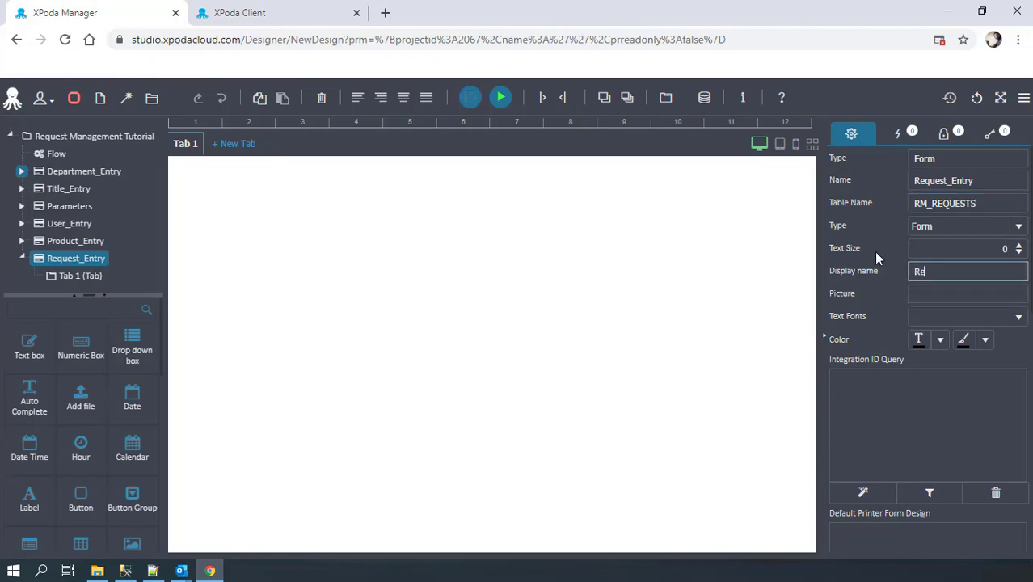
type("quest Entry")
left_click(869, 287)
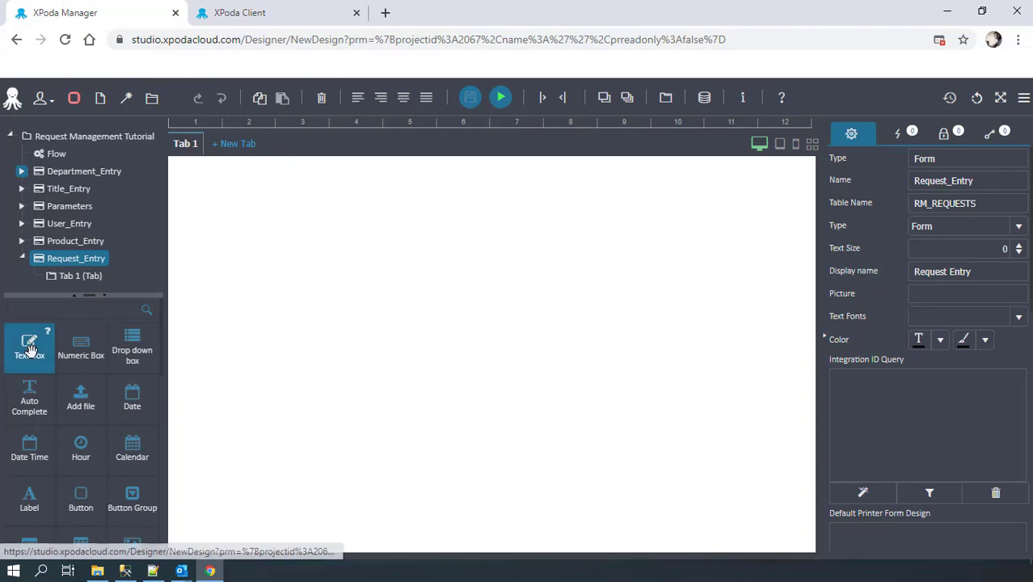
Step: Add a numeric box to the empty form and set its label text to ID
left_click_drag(80, 347, 223, 220)
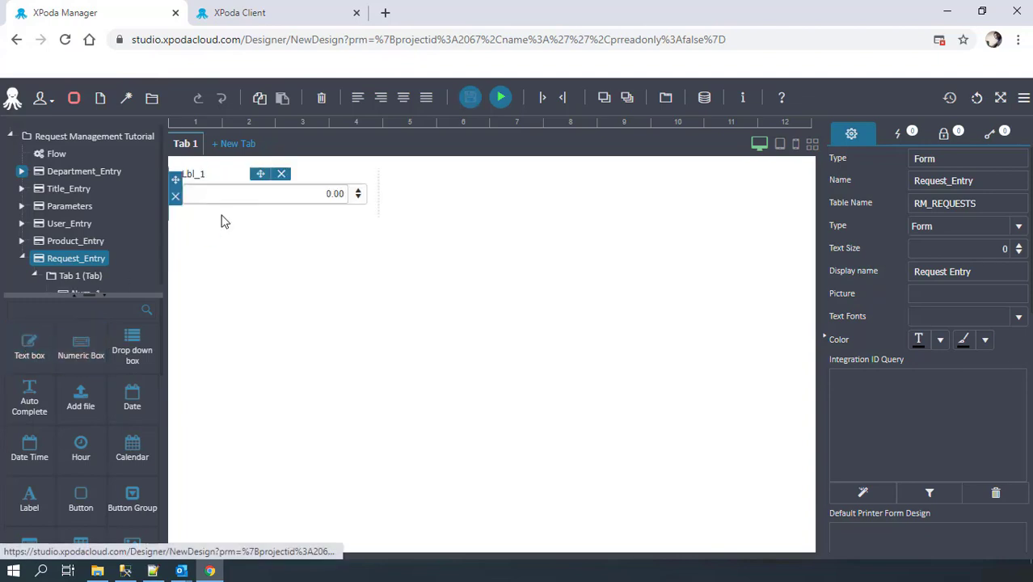
left_click(231, 181)
double_click(927, 183)
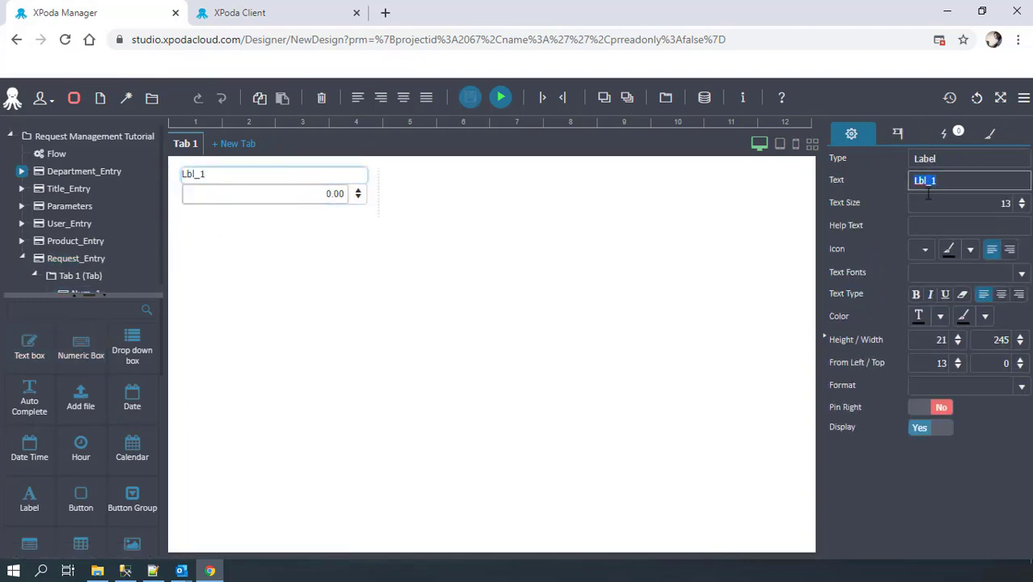
type("ID")
key("ctrl+a")
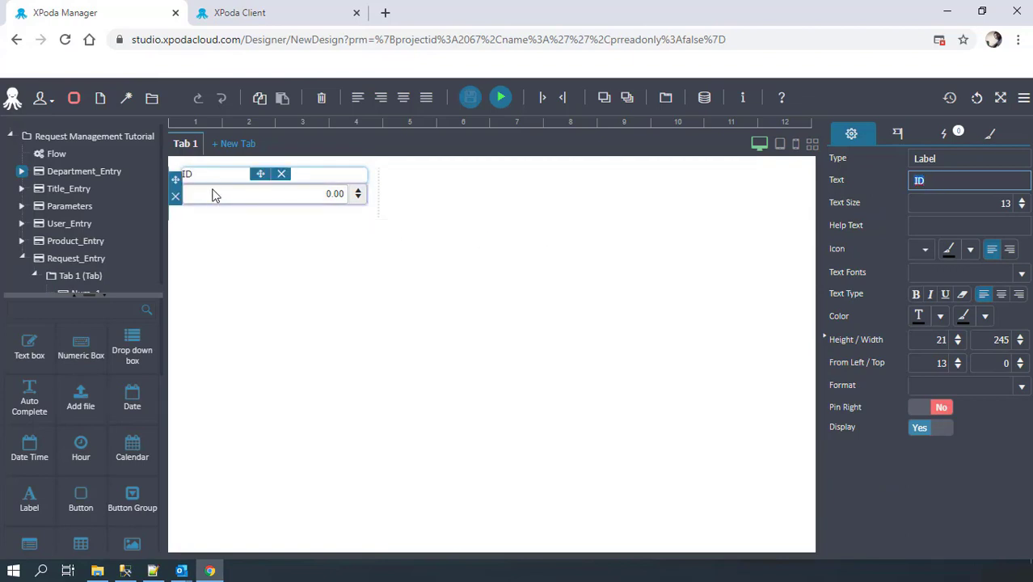
Step: Name the numeric box ID and narrow its column to one grid unit
left_click(214, 197)
left_click(978, 184)
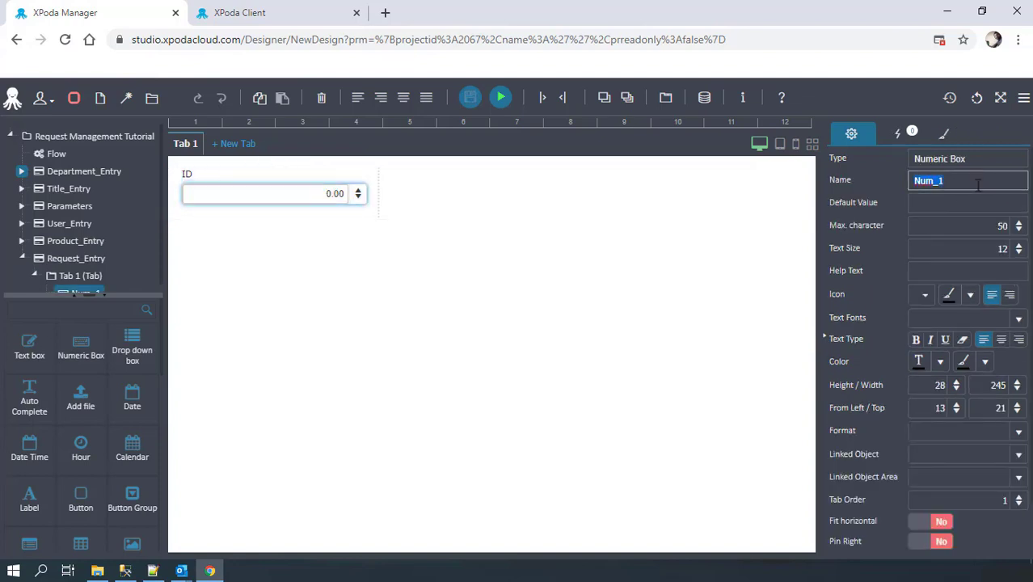
type("ID")
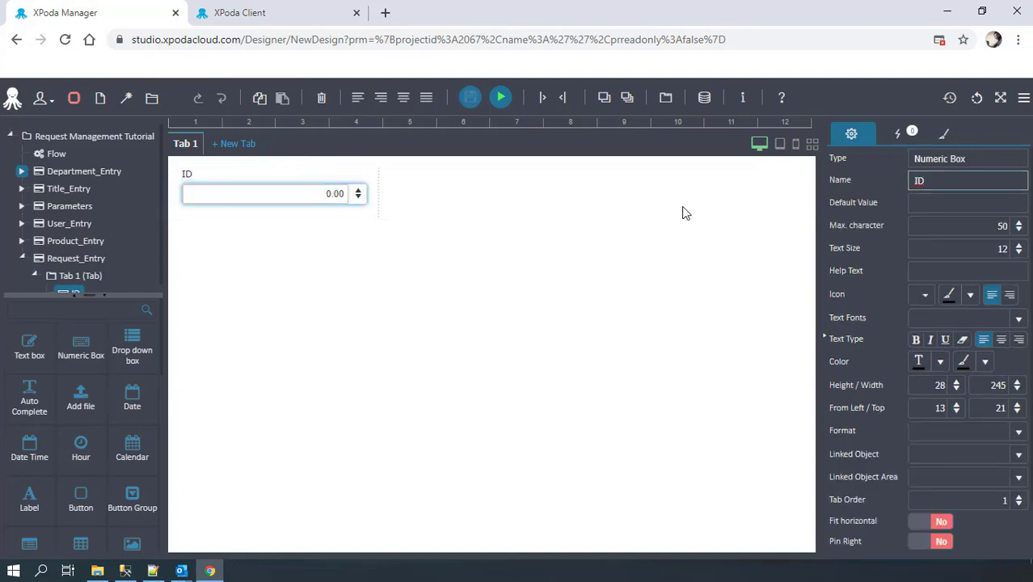
left_click_drag(370, 197, 256, 208)
left_click(249, 265)
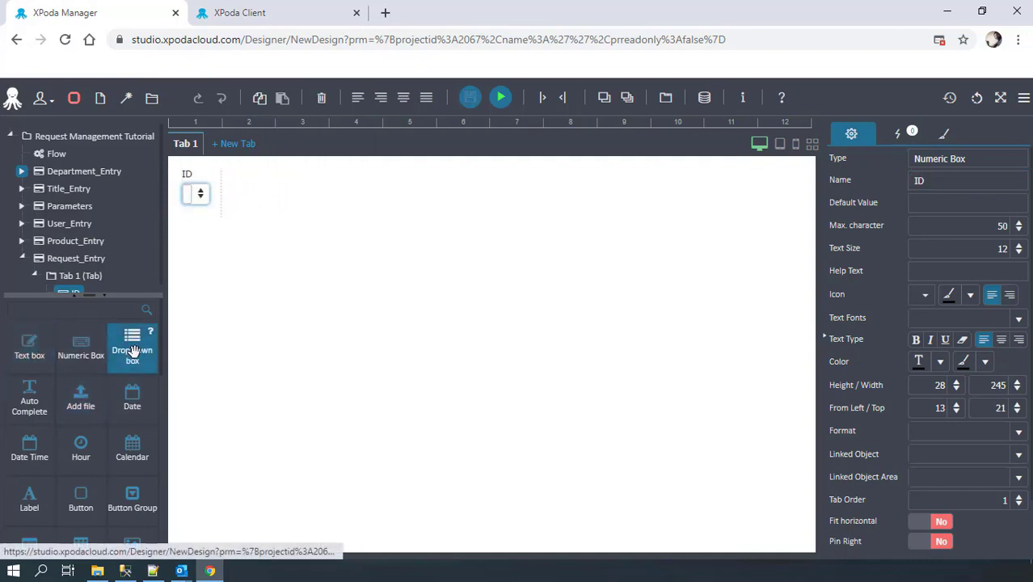
Step: Add a drop-down box beside the ID field, set its label to Responsible and copy that text
left_click_drag(131, 344, 246, 228)
left_click(246, 173)
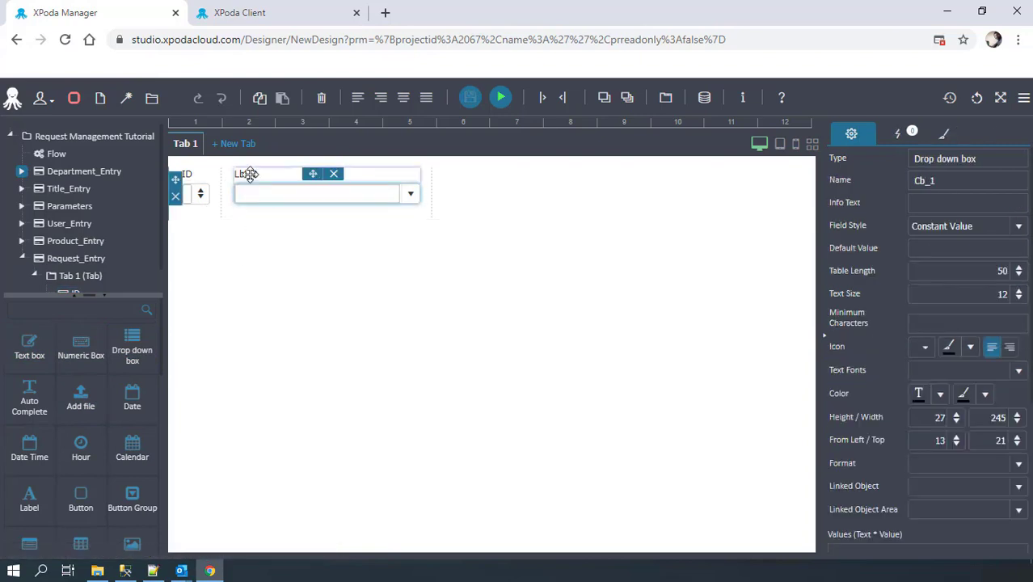
double_click(924, 181)
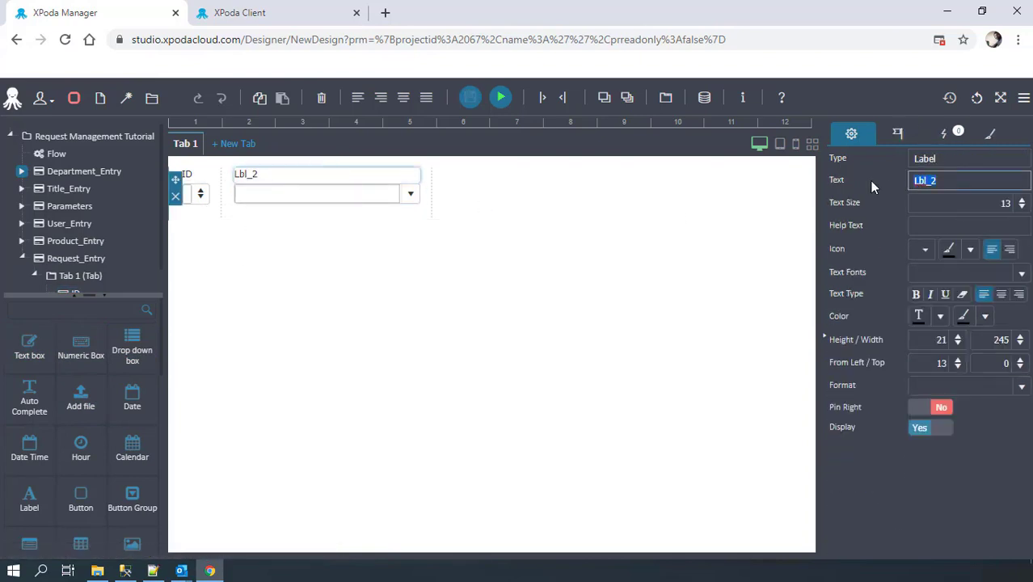
type("Responsible")
key("Return")
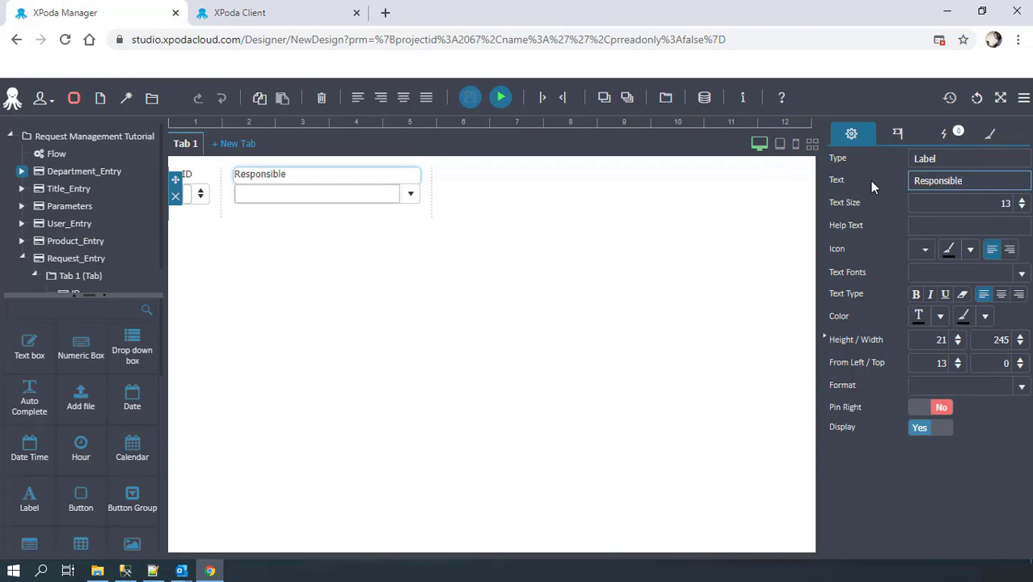
key("ctrl+a")
key("ctrl+c")
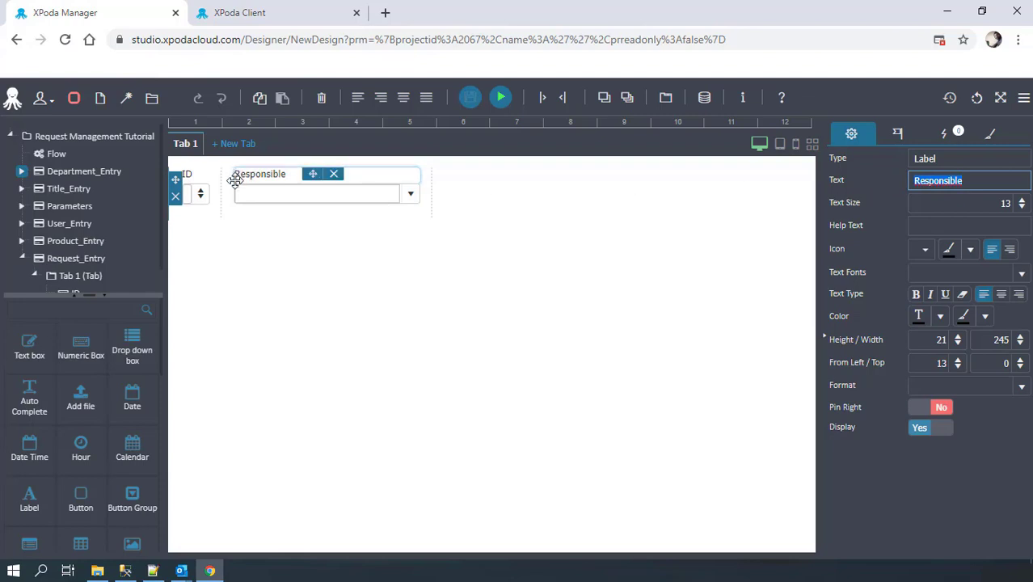
Step: Name the new drop-down box Responsible and set its field style to SQL Query
left_click(274, 197)
double_click(930, 181)
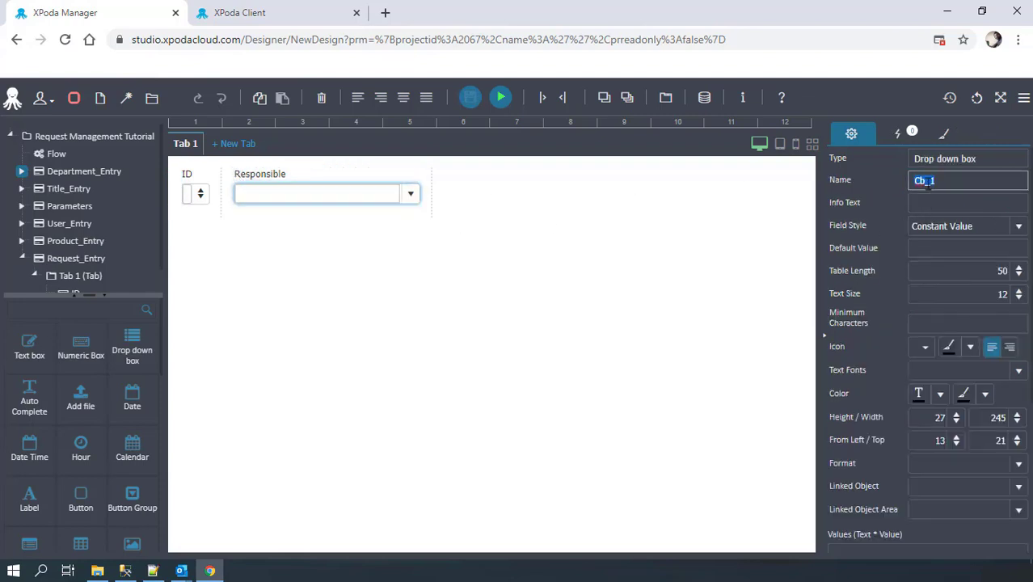
key("ctrl+v")
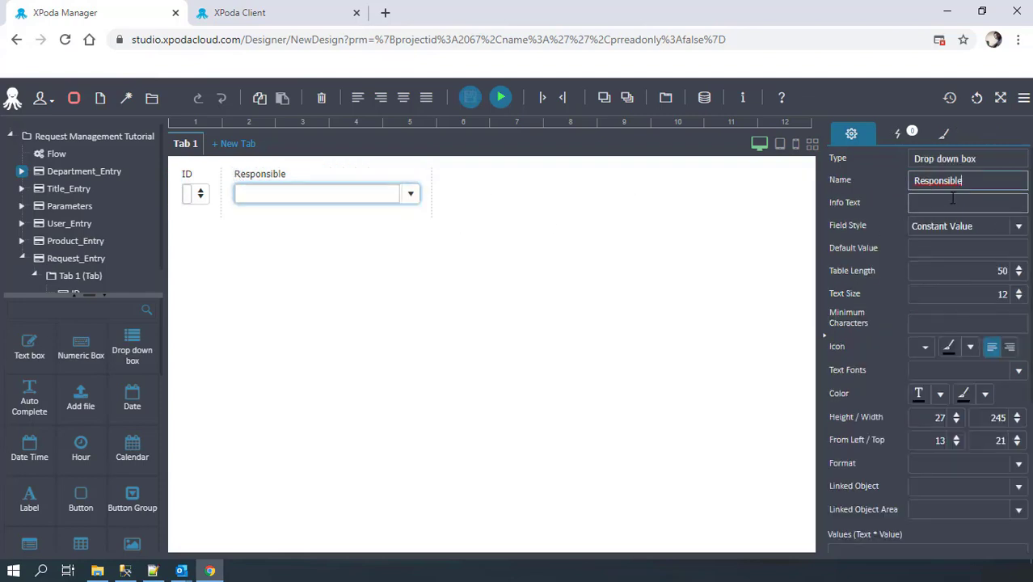
left_click(1015, 226)
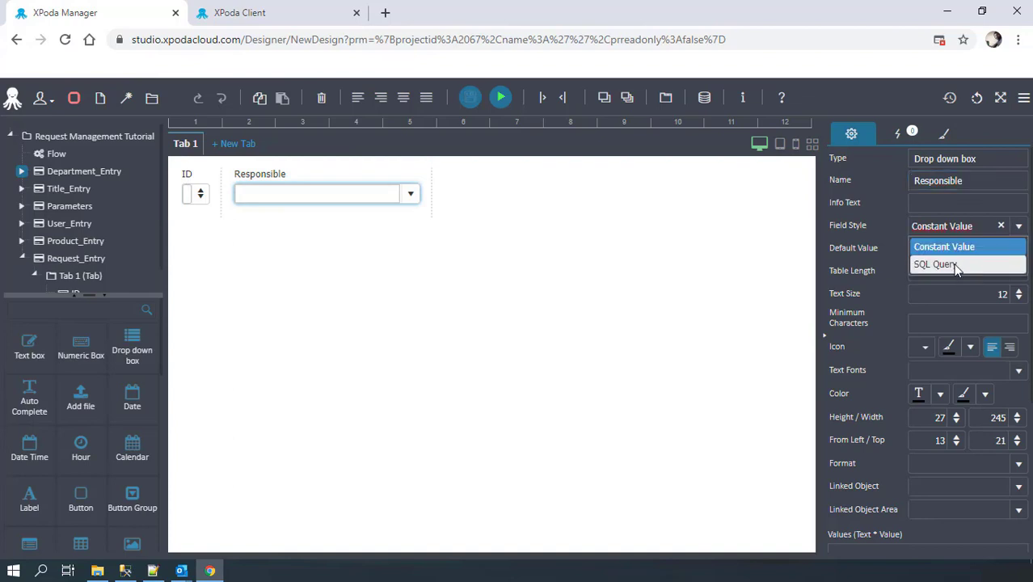
left_click(973, 265)
Step: Build and save a query for the Responsible drop-down that selects UserID and UserFullName from XPODA_CLIENT_USERS
scroll(884, 286, "down", 3)
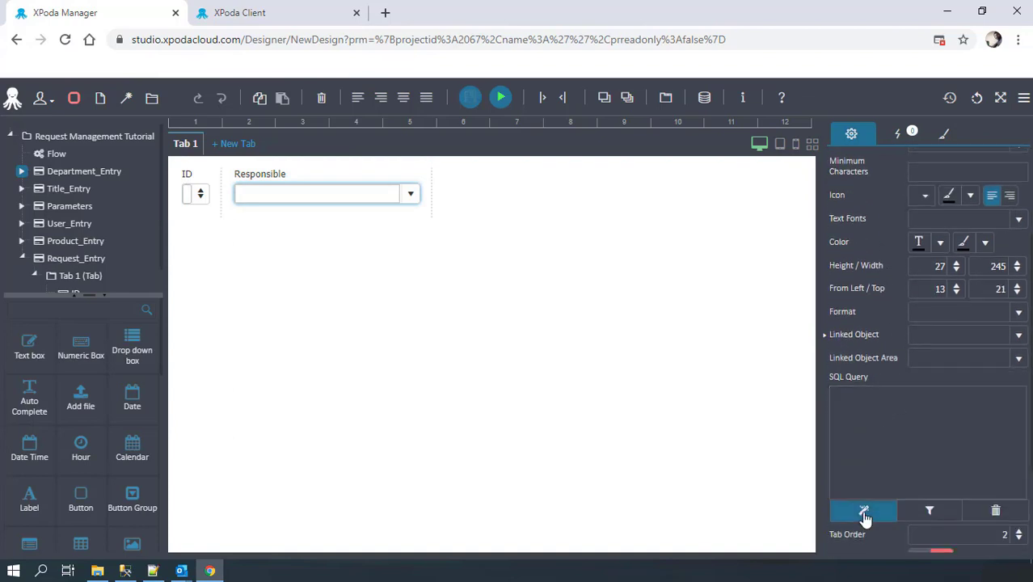
left_click(863, 509)
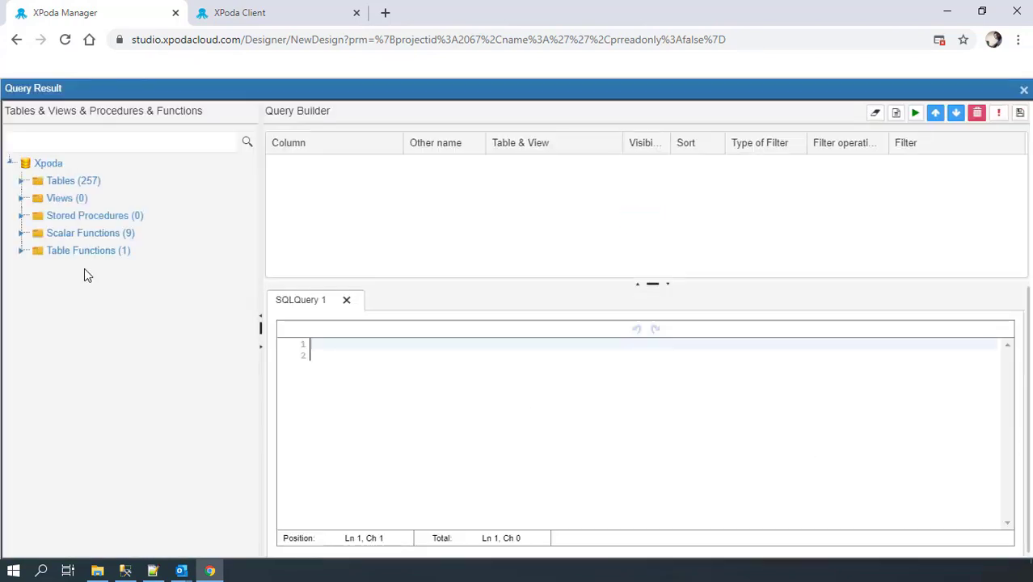
left_click(21, 180)
left_click(42, 144)
type("XPODA")
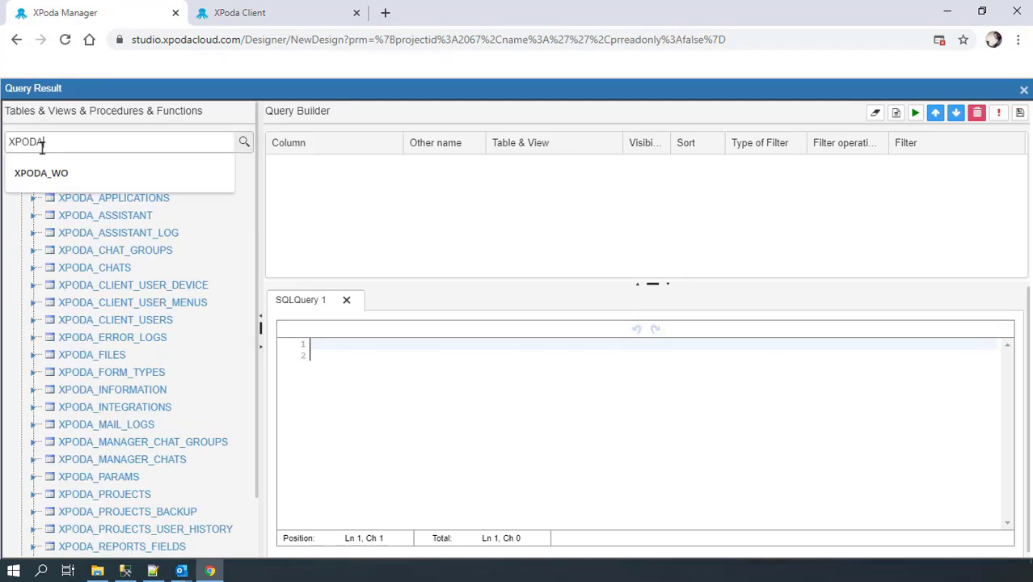
type("_CLI")
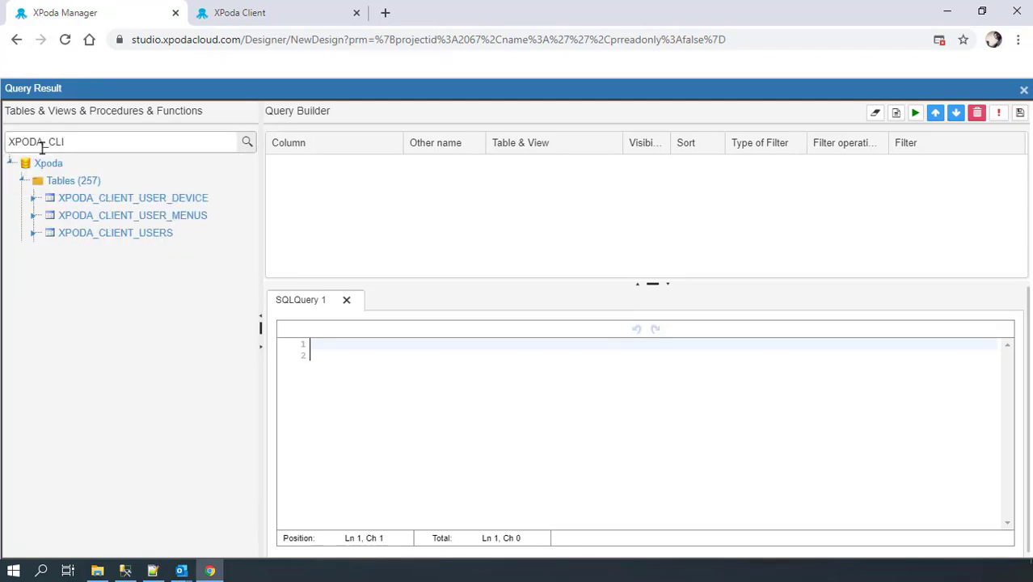
left_click(34, 233)
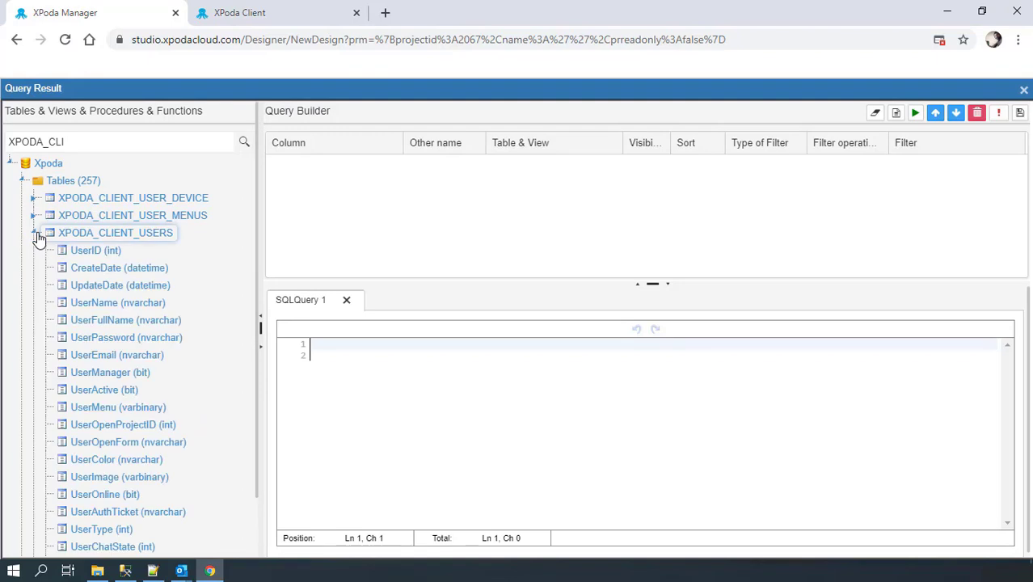
left_click_drag(95, 253, 316, 199)
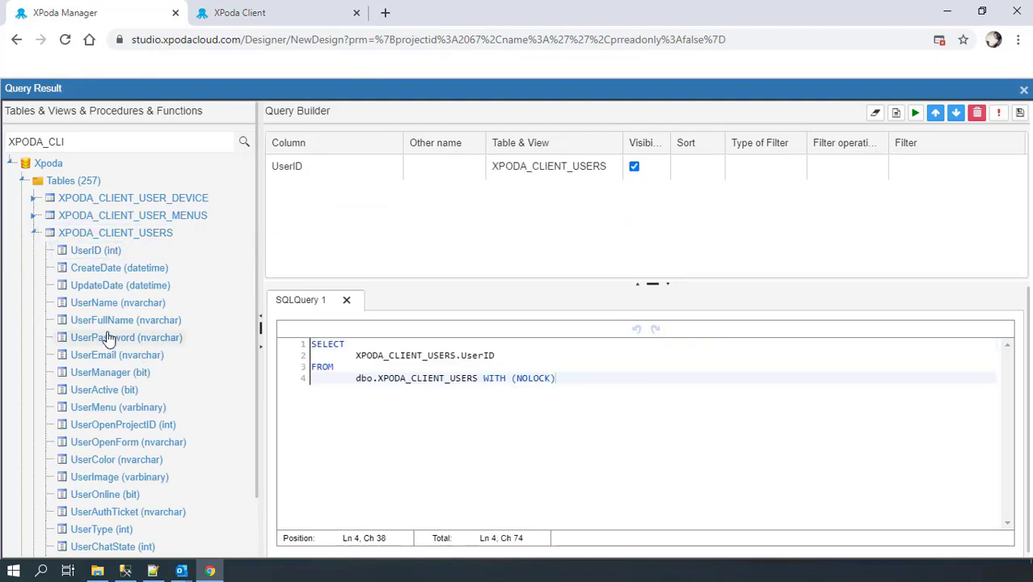
left_click_drag(125, 320, 309, 200)
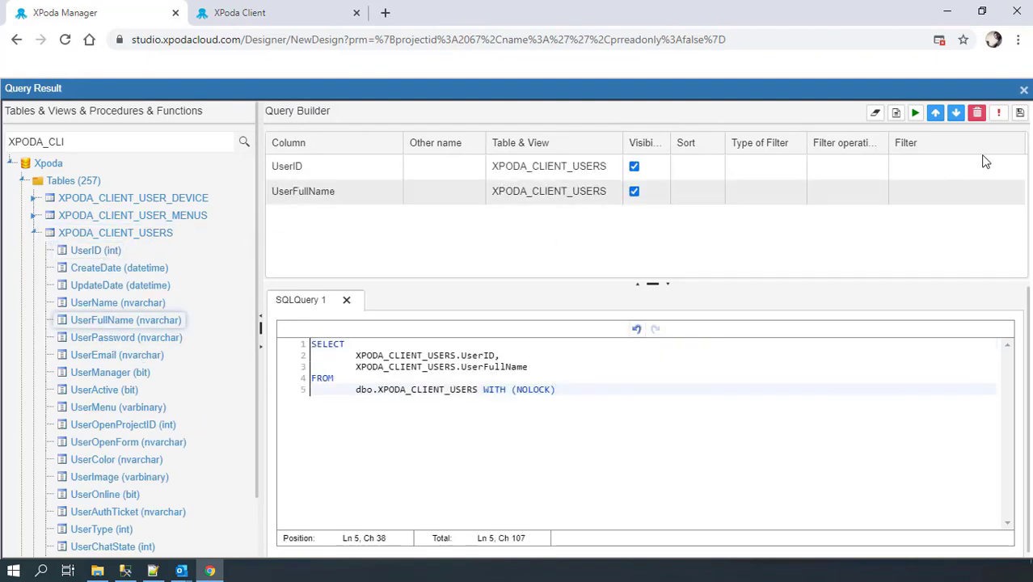
left_click(1020, 115)
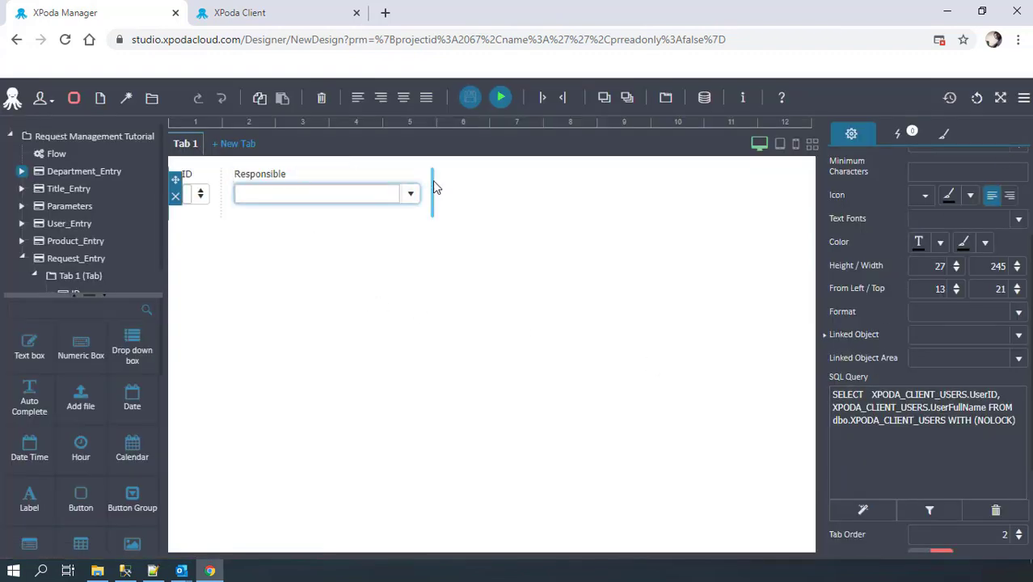
Step: Narrow the Responsible column to three grid units and add a drop-down box labelled Department beside it
left_click_drag(431, 174, 382, 176)
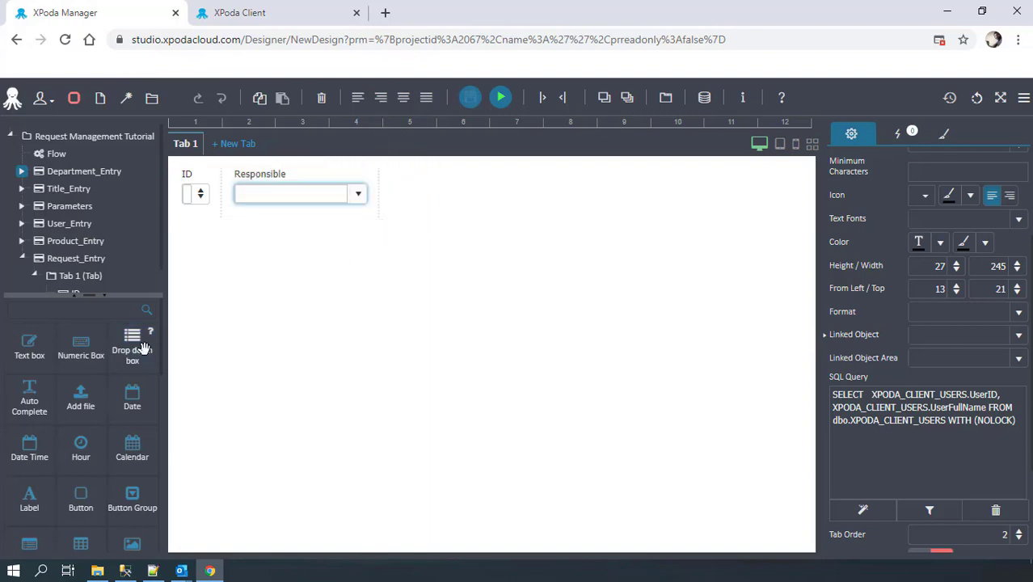
left_click_drag(142, 347, 396, 192)
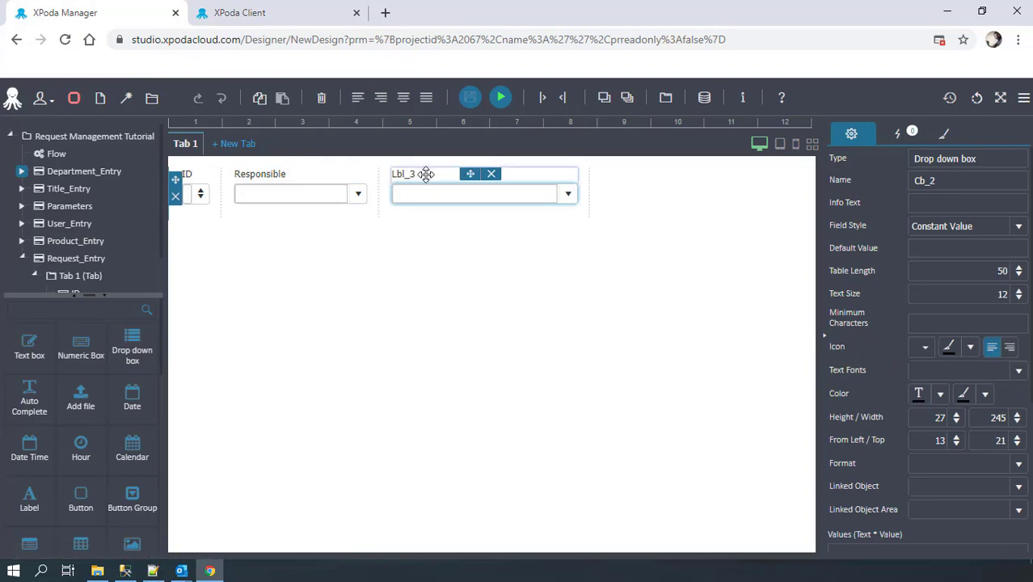
left_click(426, 174)
double_click(919, 181)
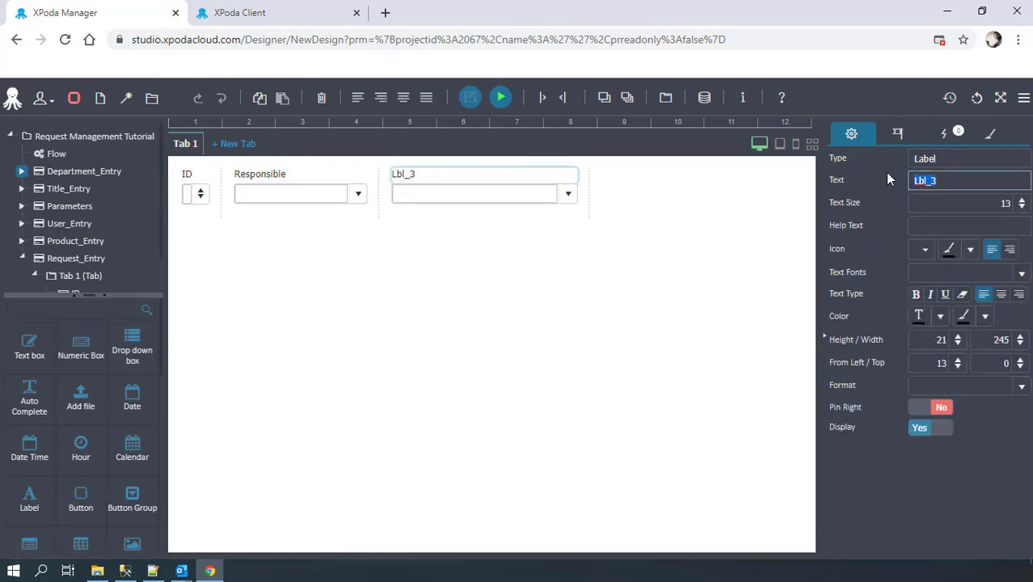
type("Department")
Step: Name the new drop-down box Department and set its field style to SQL Query
left_click(495, 194)
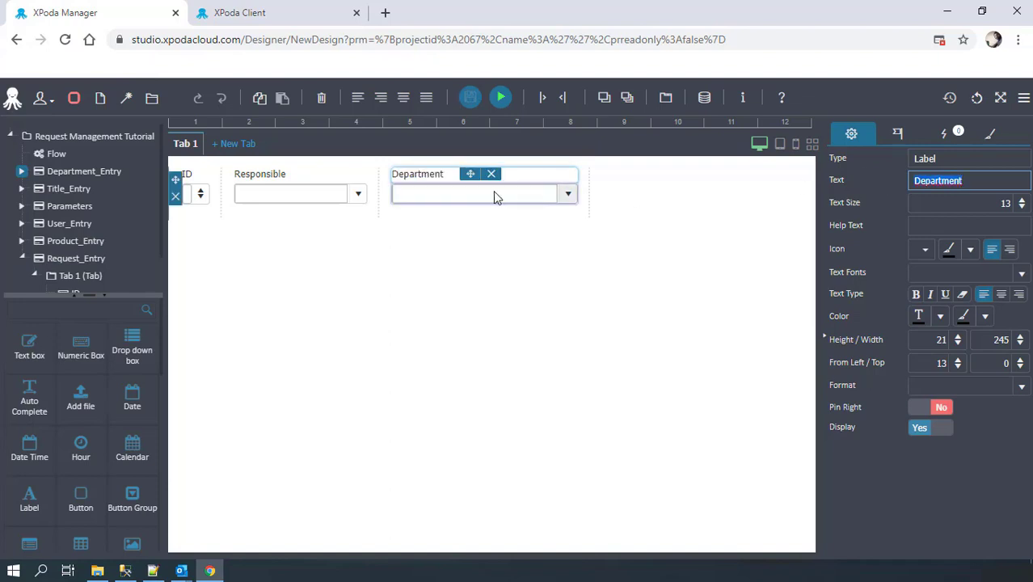
left_click(945, 181)
double_click(945, 181)
type("Department")
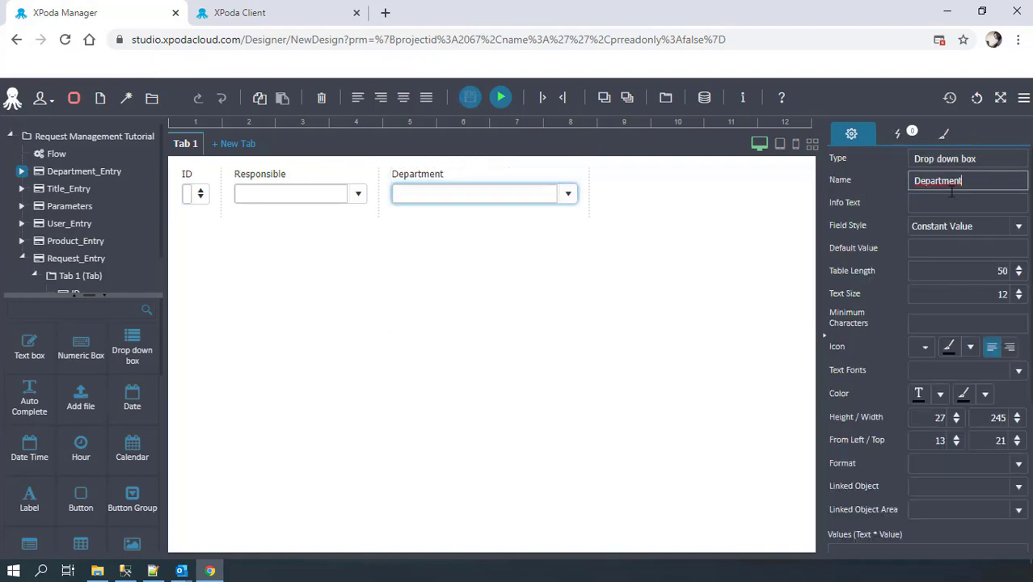
left_click(1017, 226)
left_click(958, 267)
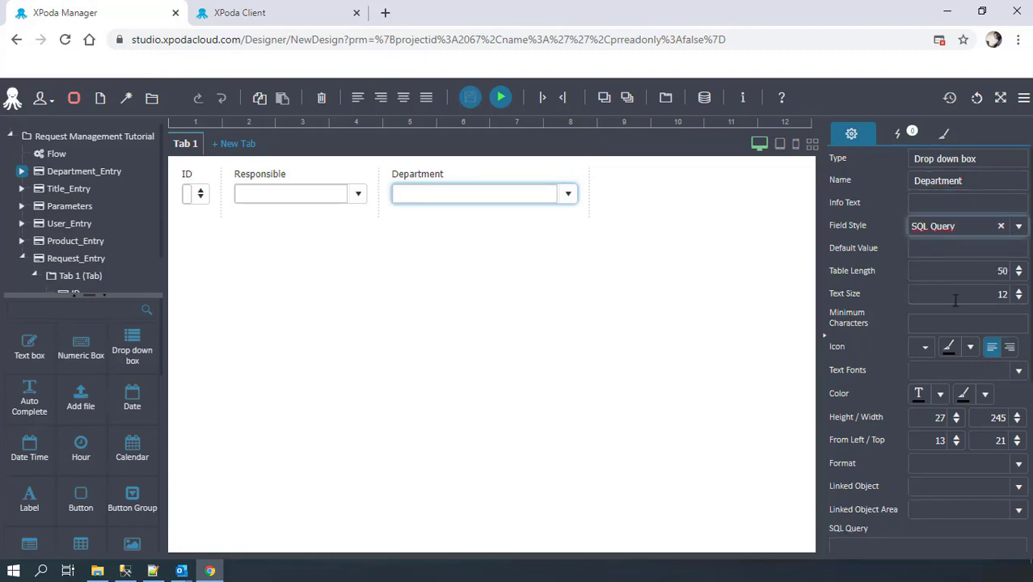
Step: Build and save a query for the Department drop-down that selects UserTableID and Department from RM_DEPARTMENT_ENTRY
scroll(955, 300, "down", 3)
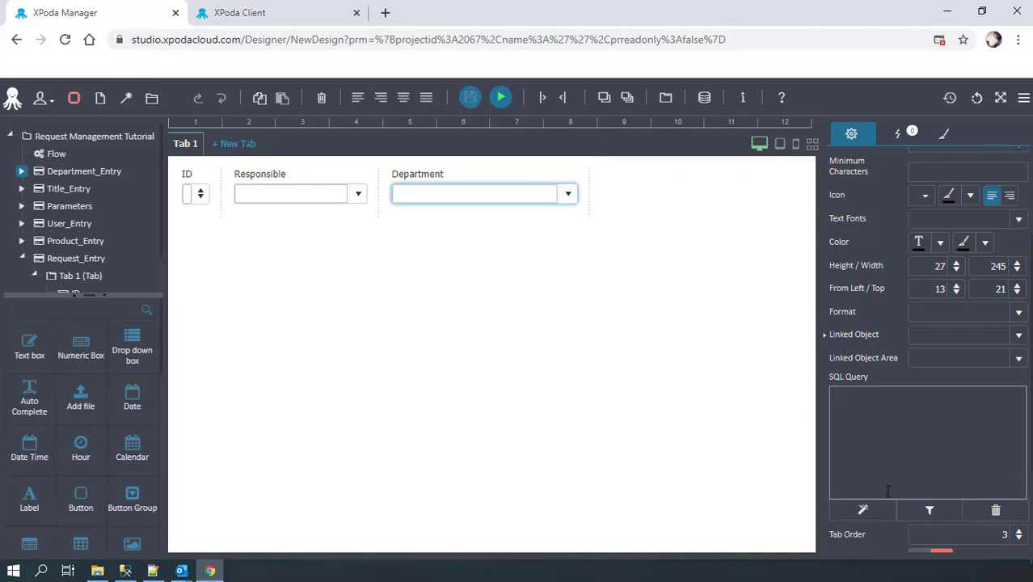
left_click(863, 510)
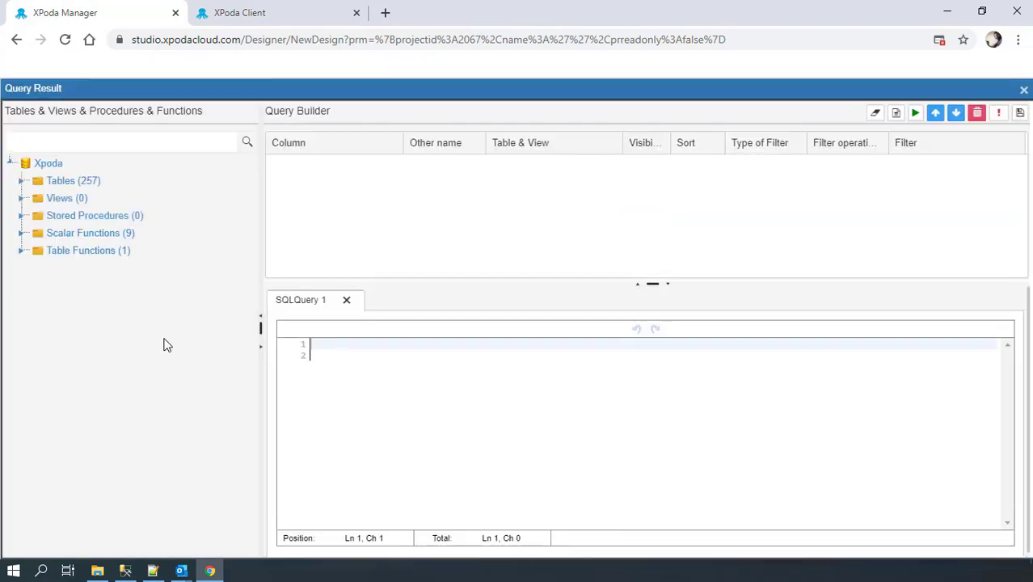
left_click(21, 180)
left_click(46, 144)
type("RM")
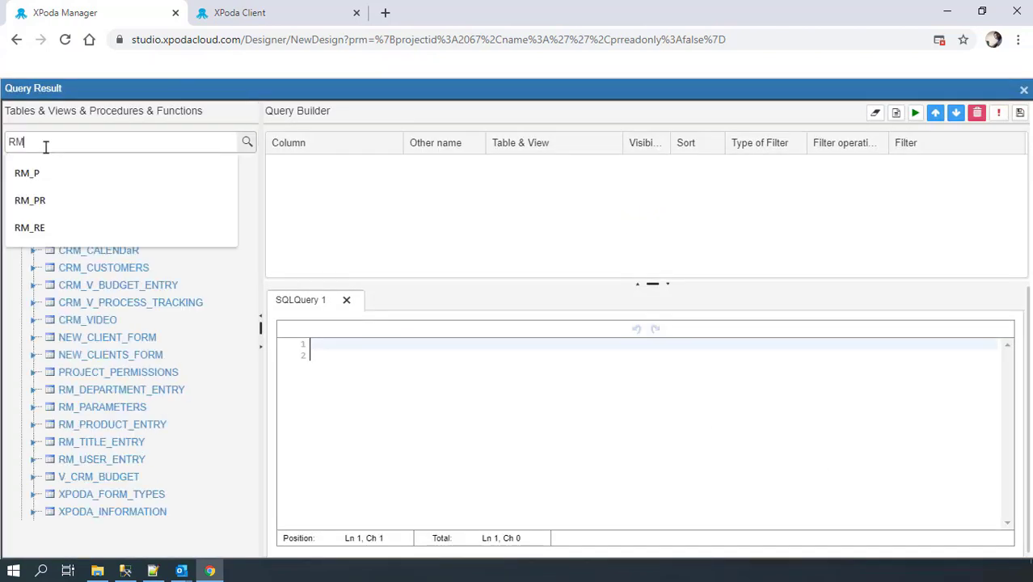
type("_")
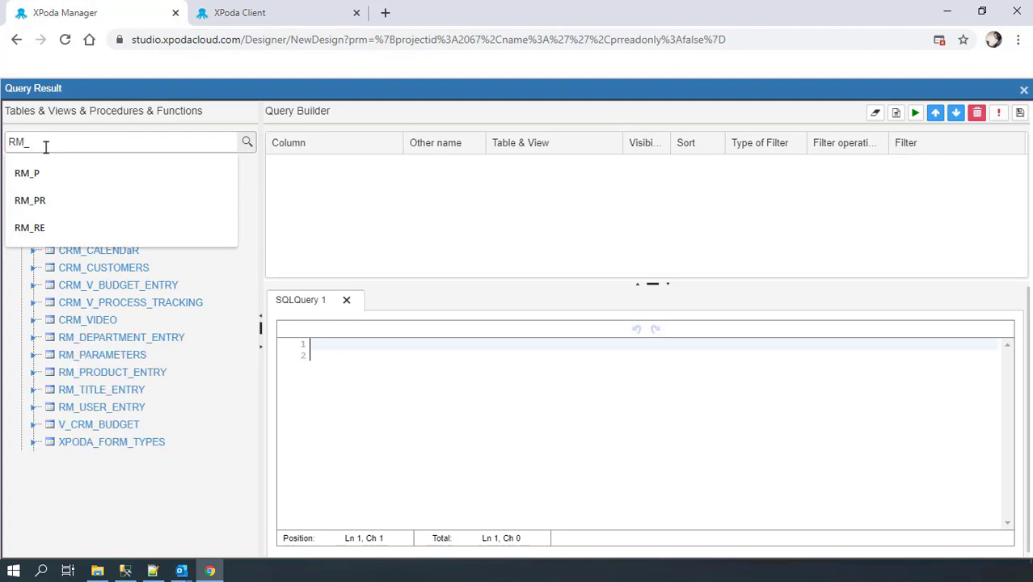
type("DE")
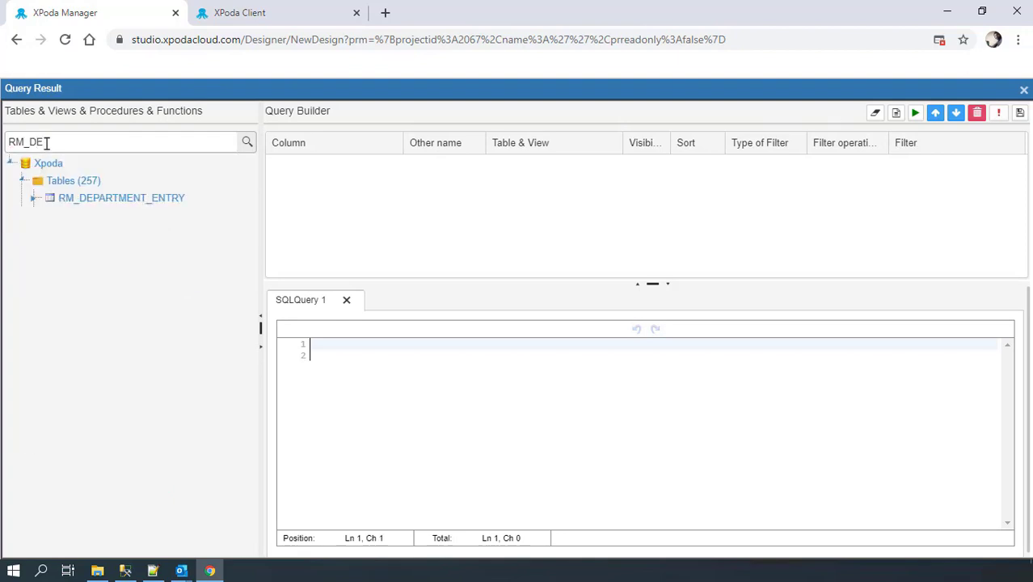
left_click(33, 198)
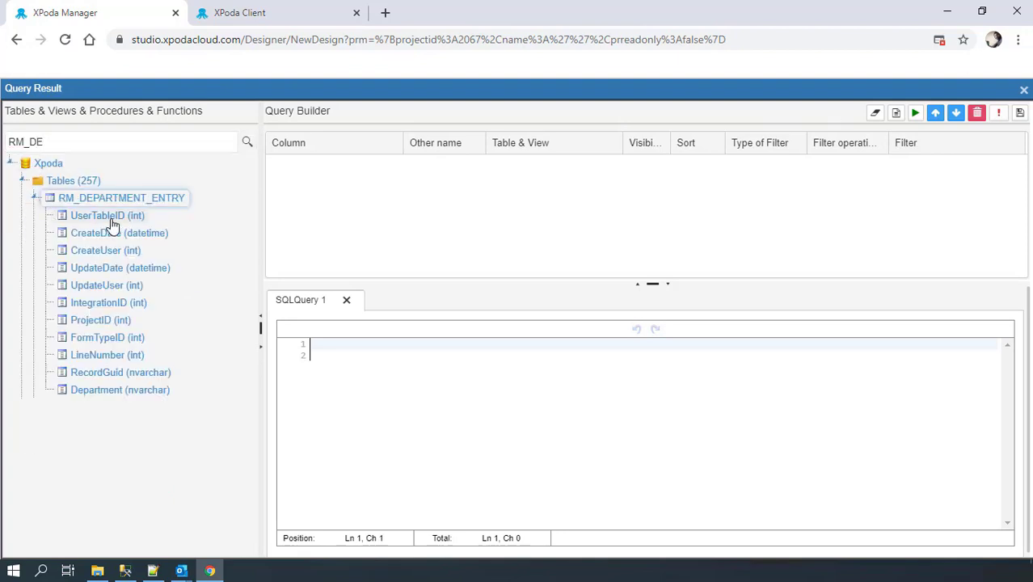
left_click_drag(112, 223, 347, 186)
left_click_drag(116, 390, 323, 223)
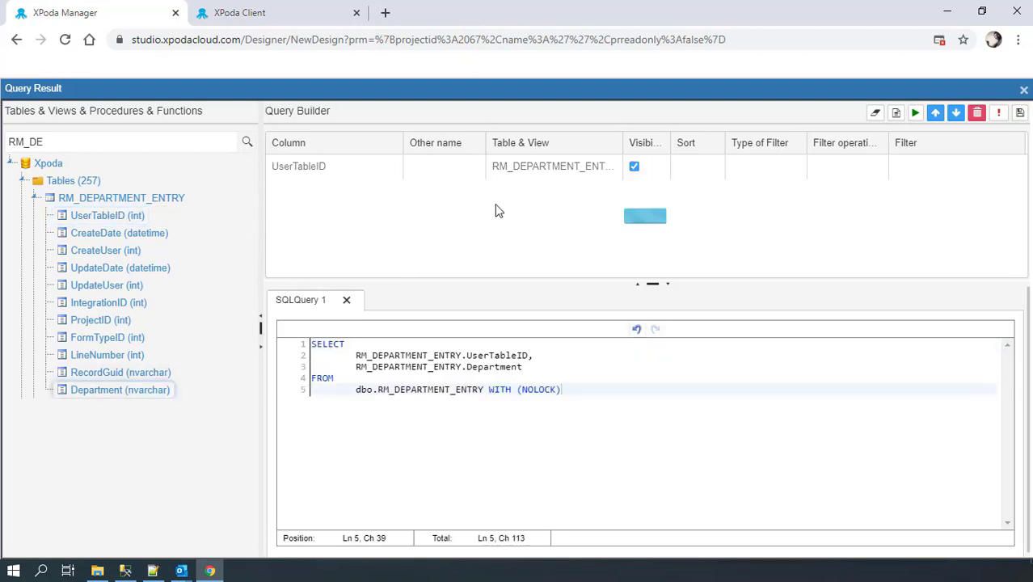
left_click(1022, 114)
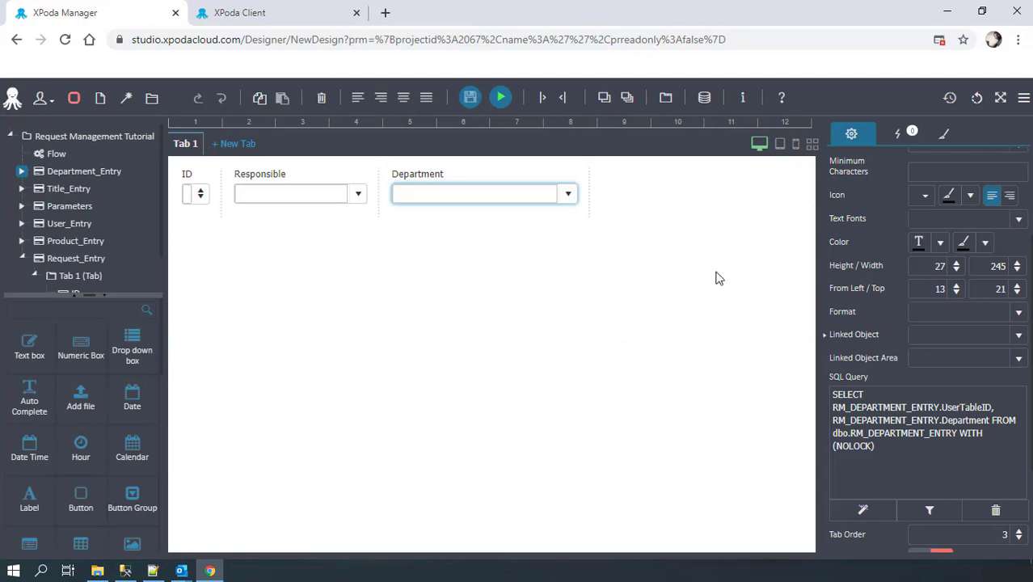
Step: Narrow the Department column to two grid units and add a drop-down box labelled Title beside it
left_click_drag(588, 201, 486, 214)
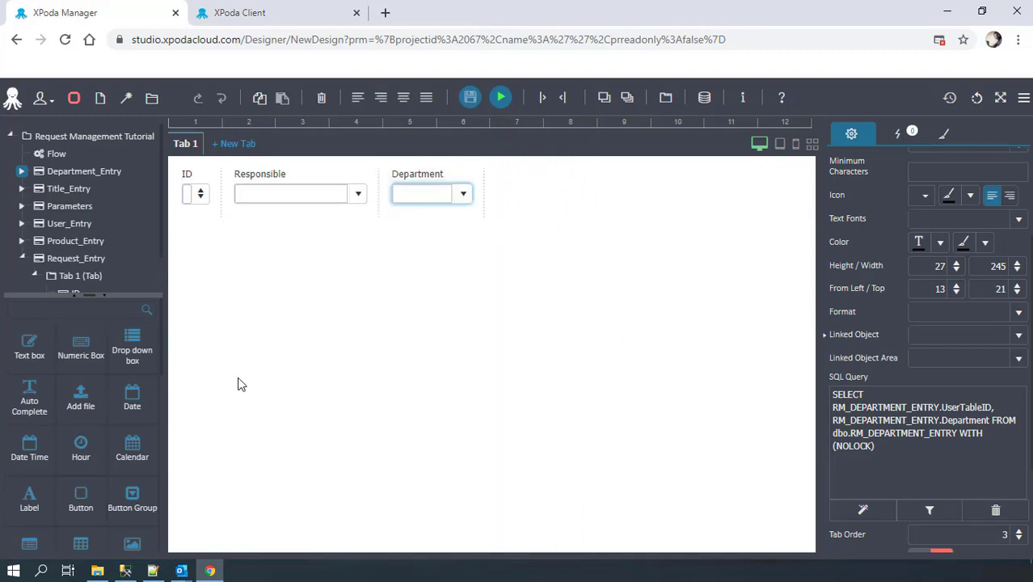
left_click_drag(131, 346, 451, 202)
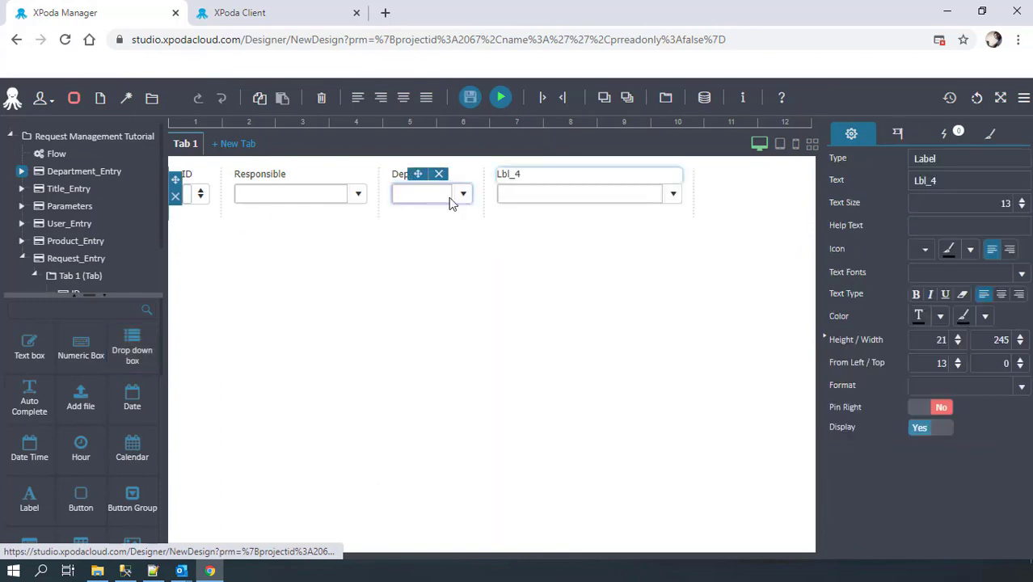
left_click(530, 172)
left_click(941, 182)
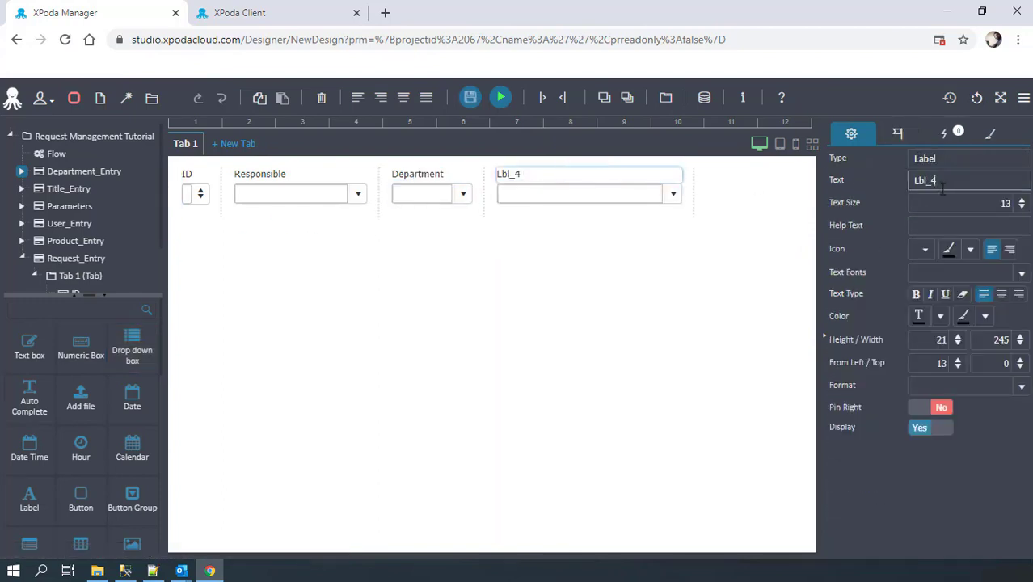
left_click_drag(942, 187, 883, 197)
type("Title")
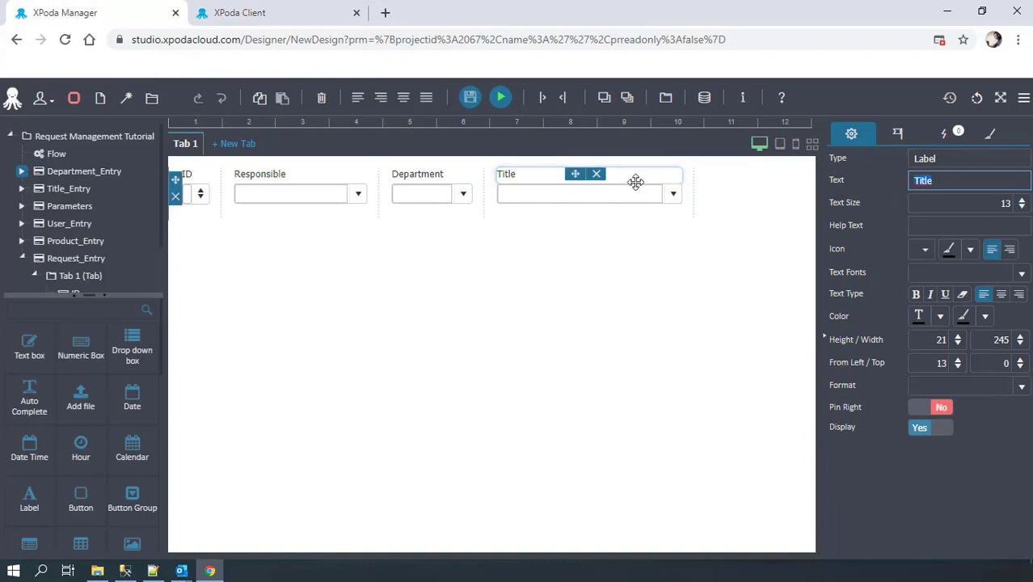
Step: Name the new drop-down box Title and narrow its column to two grid units
left_click(603, 196)
double_click(953, 187)
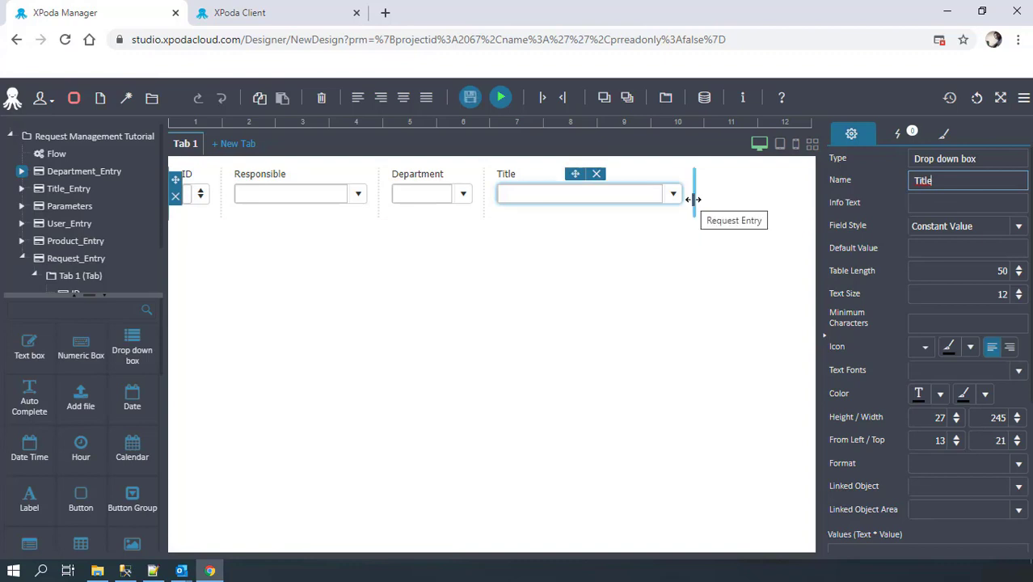
left_click_drag(691, 198, 594, 202)
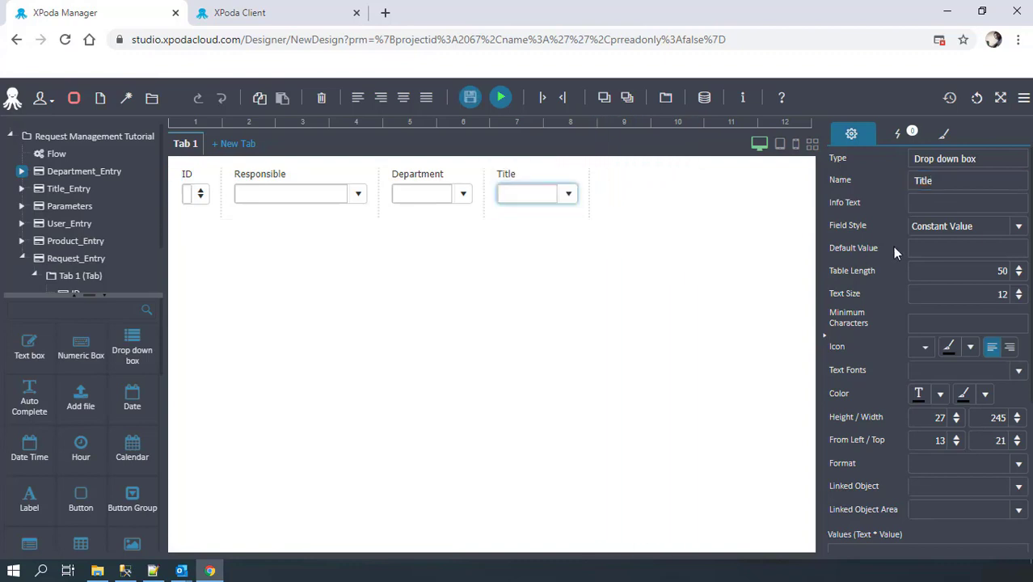
Step: Set the Title drop-down's field style to SQL Query and save a query selecting UserTableID and Title from RM_TITLE_ENTRY
left_click(1019, 229)
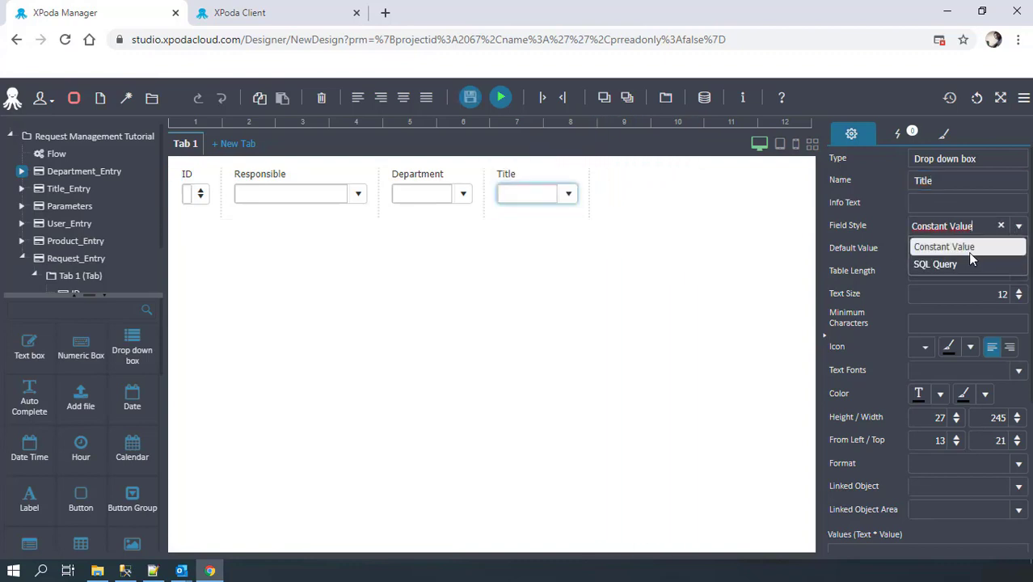
left_click(941, 263)
scroll(913, 355, "down", 3)
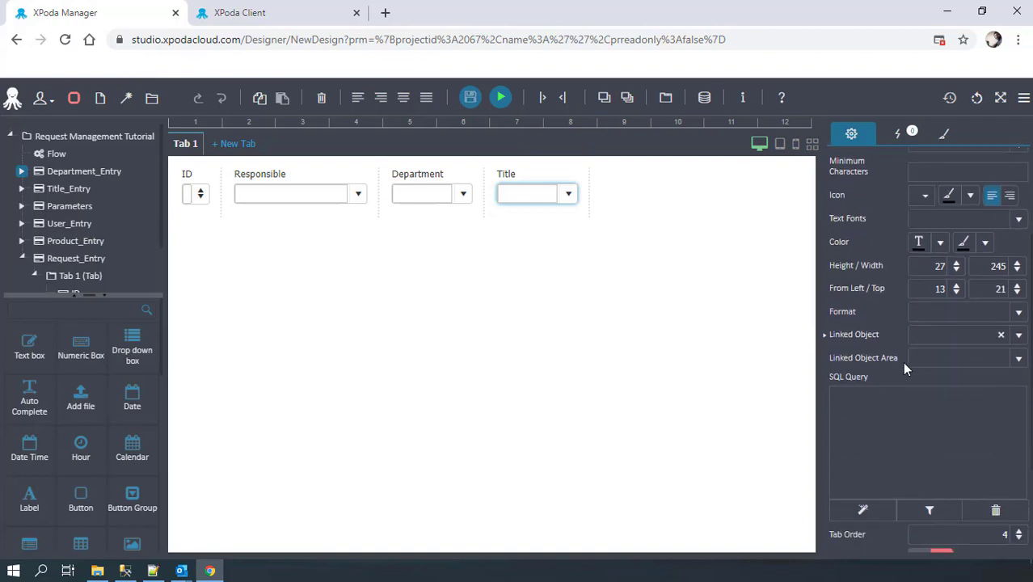
left_click(858, 505)
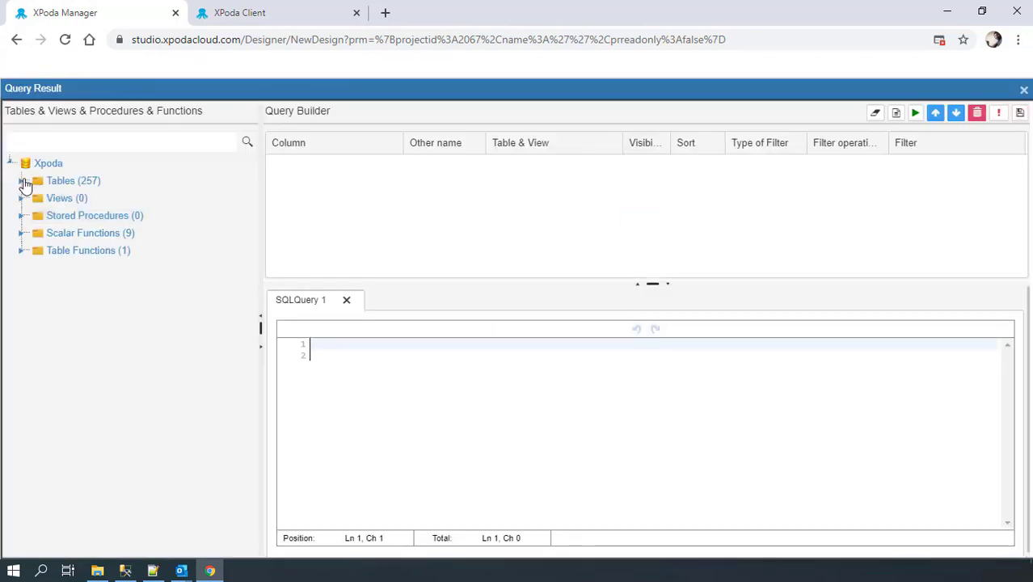
left_click(22, 180)
left_click(38, 141)
type("RM")
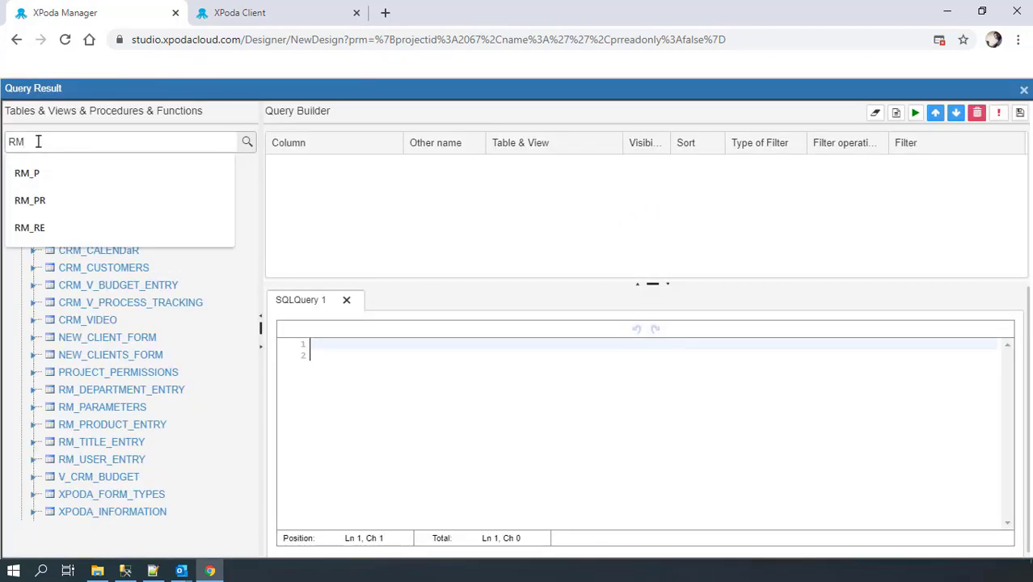
type("_T")
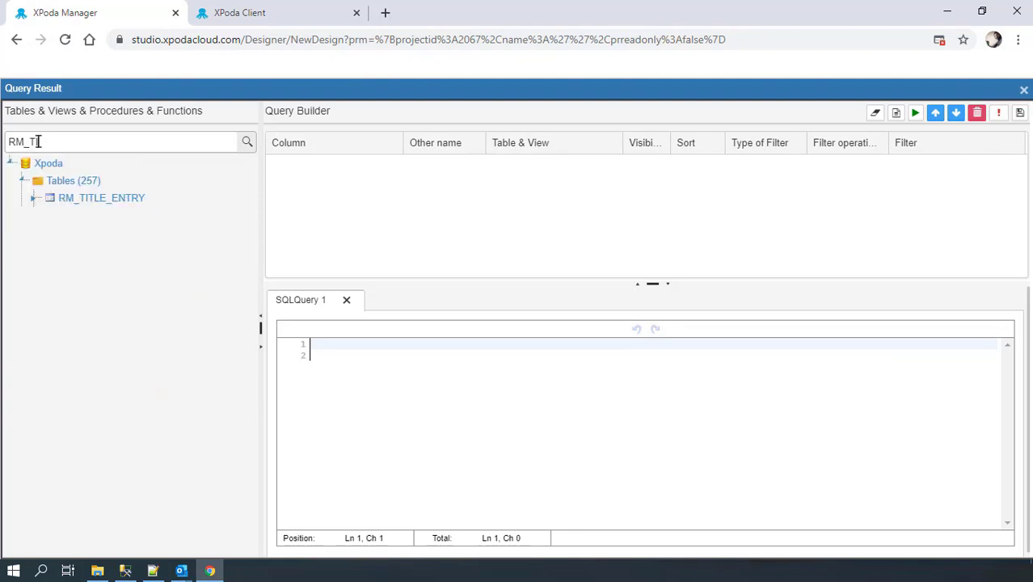
type("I")
left_click(33, 198)
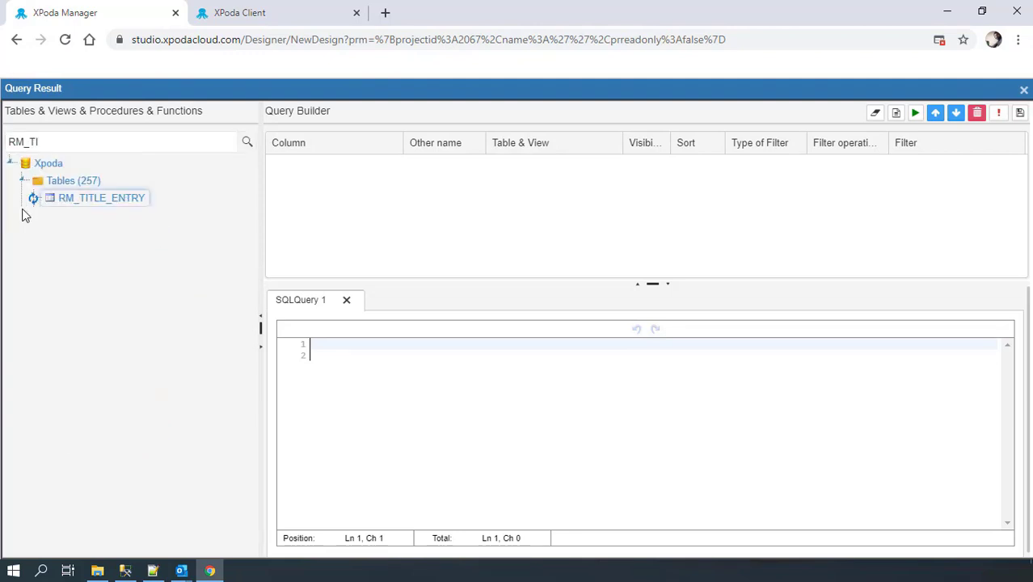
left_click_drag(101, 218, 349, 170)
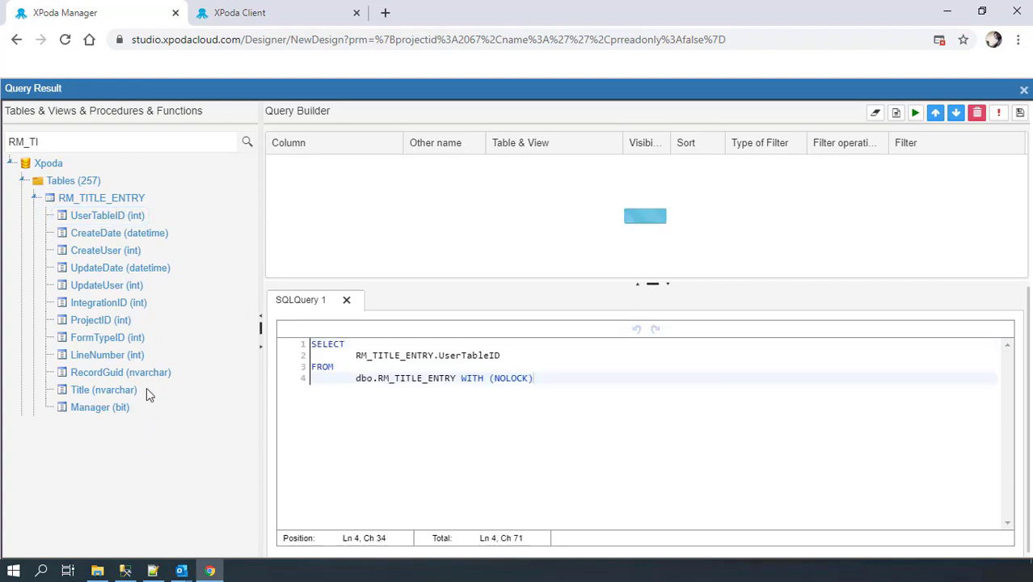
left_click_drag(116, 389, 357, 219)
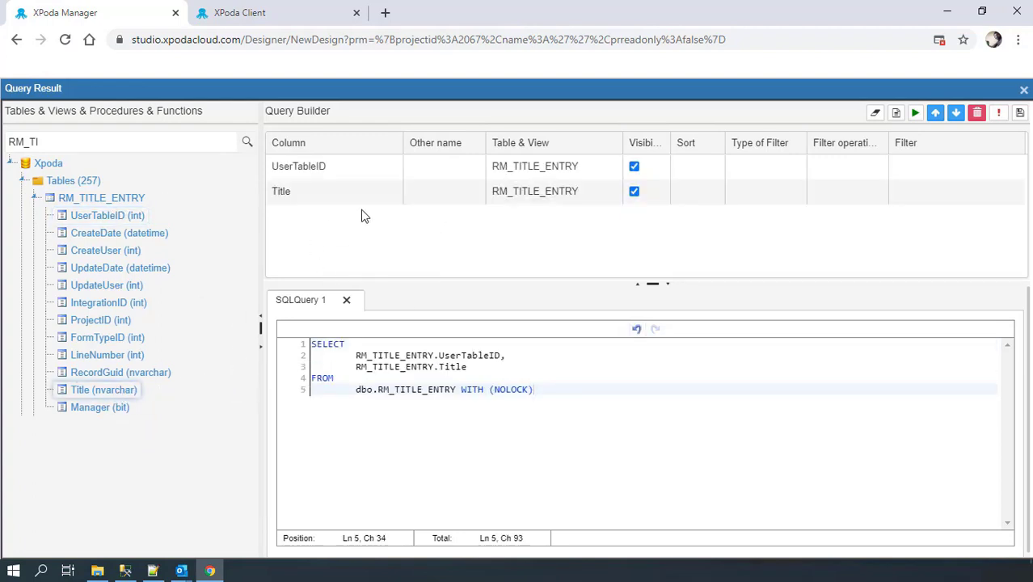
left_click(1021, 113)
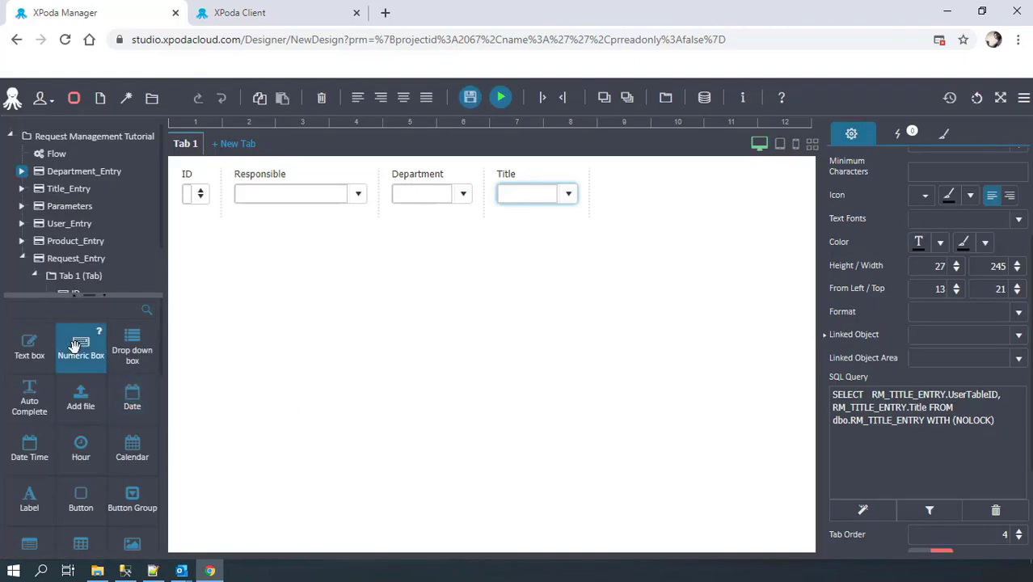
Step: Add a numeric box beside the Title field and set its label text to Amount
left_click_drag(80, 343, 546, 242)
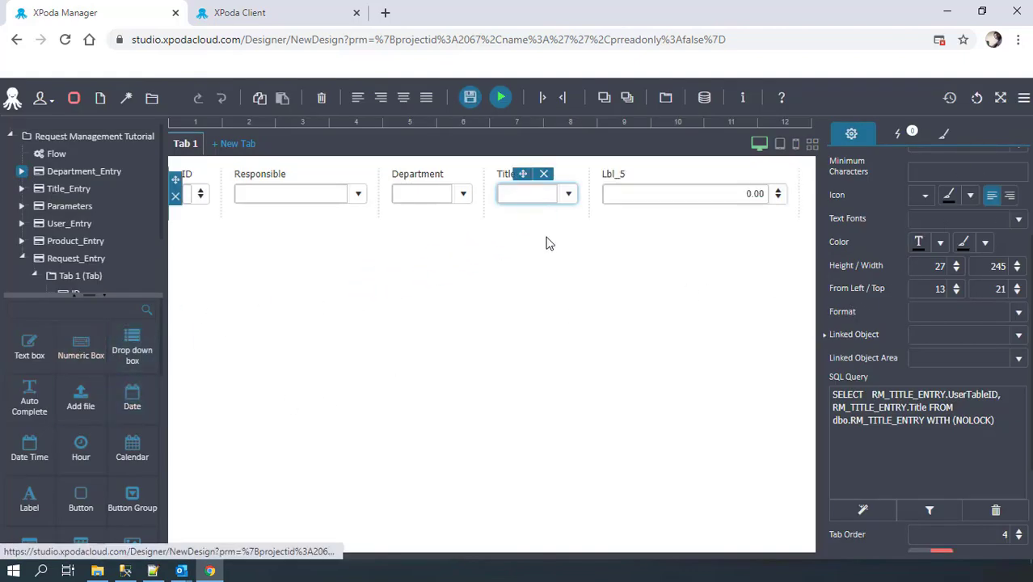
left_click(606, 178)
left_click(611, 175)
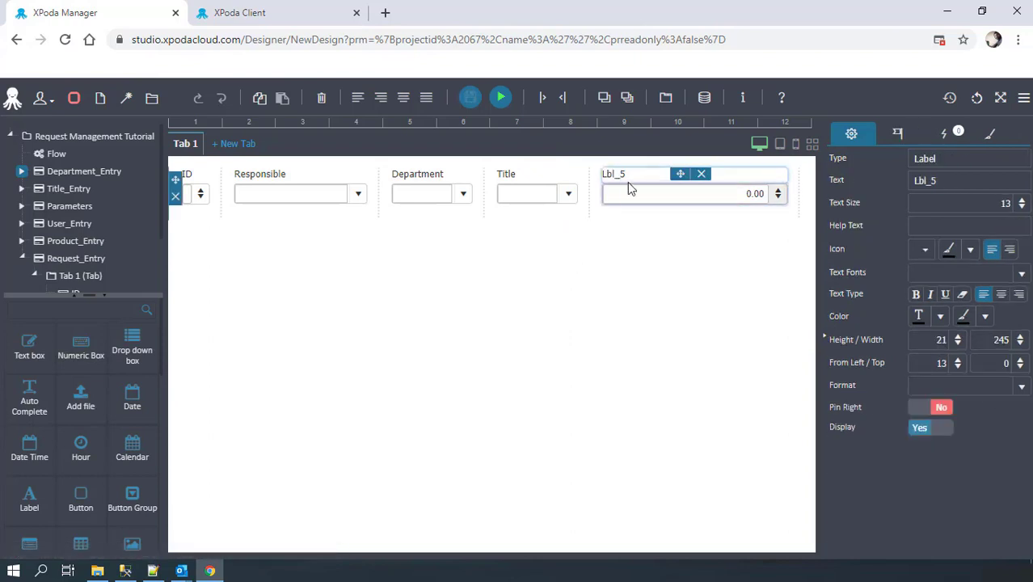
double_click(945, 182)
type("Amount")
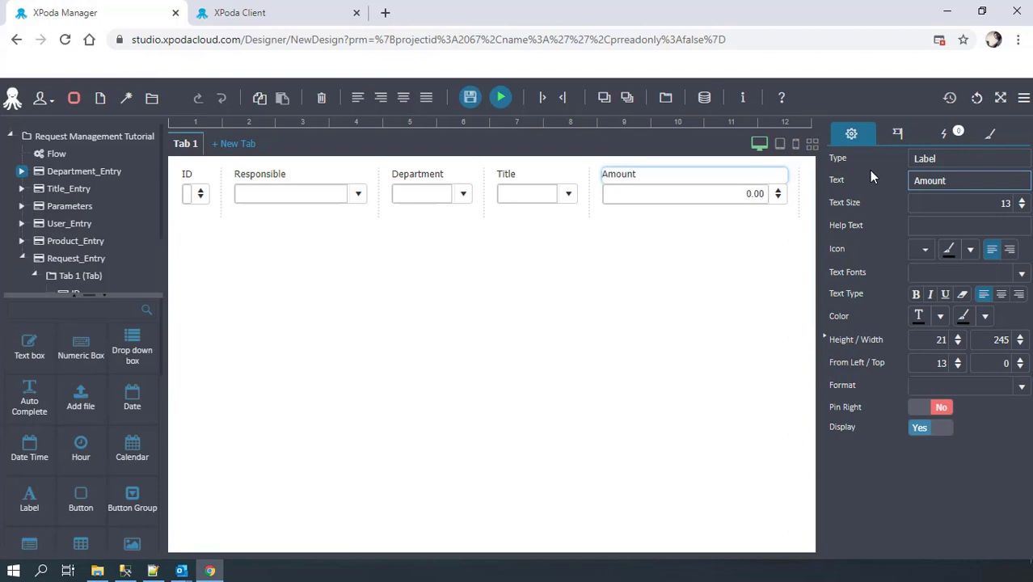
key("ctrl+a")
Step: Name the new numeric box Amount and narrow its column to two grid units
left_click(725, 198)
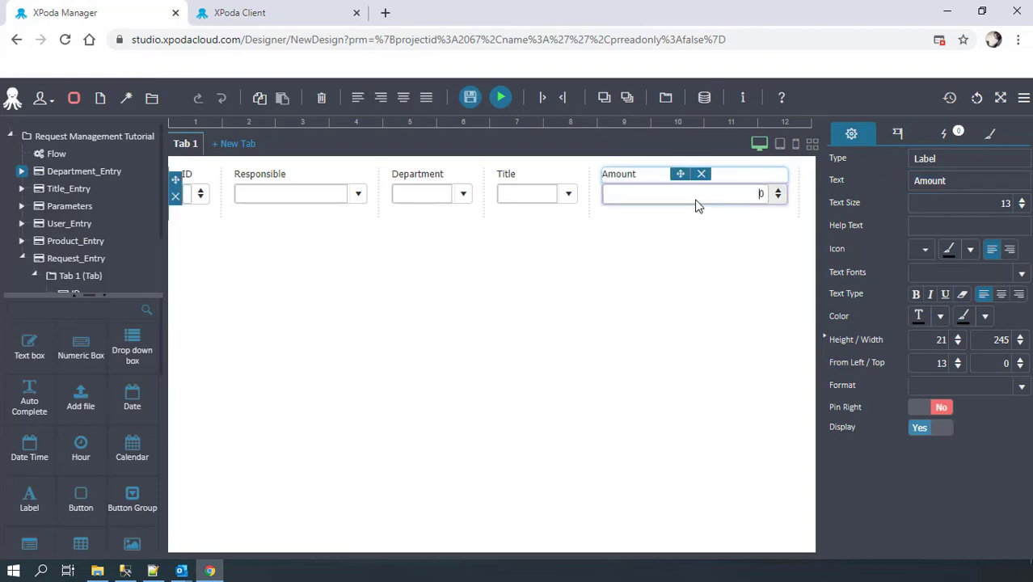
double_click(955, 185)
type("Amount")
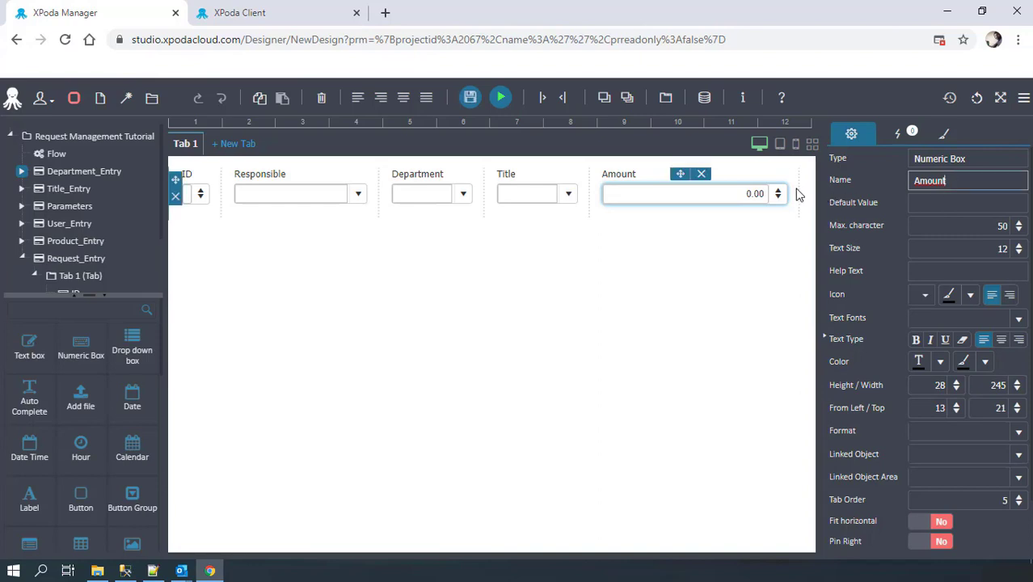
left_click_drag(797, 192, 724, 202)
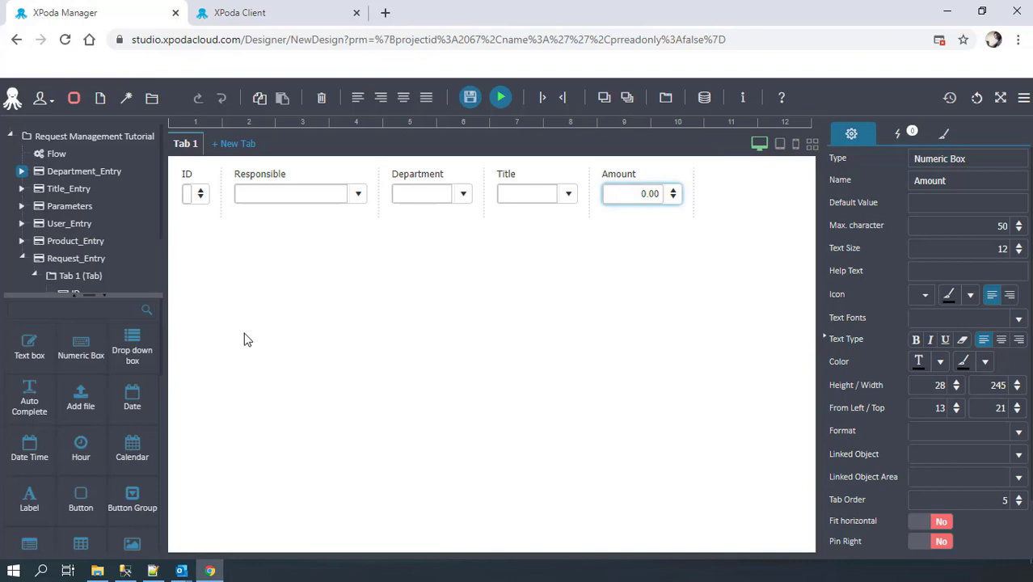
Step: Add a drop-down box in a second row below the ID field and label it Product Name
left_click_drag(132, 350, 212, 273)
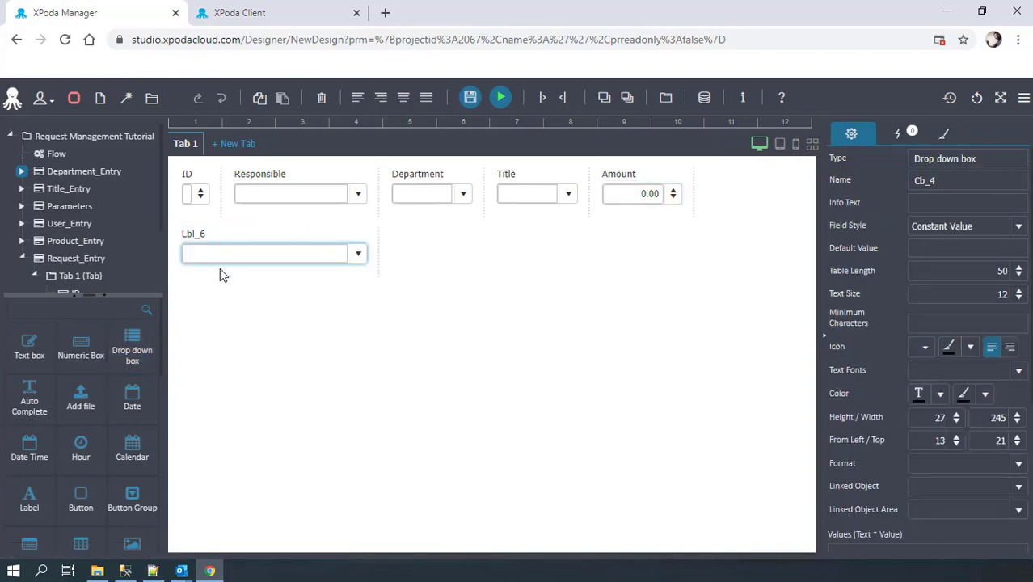
left_click(200, 234)
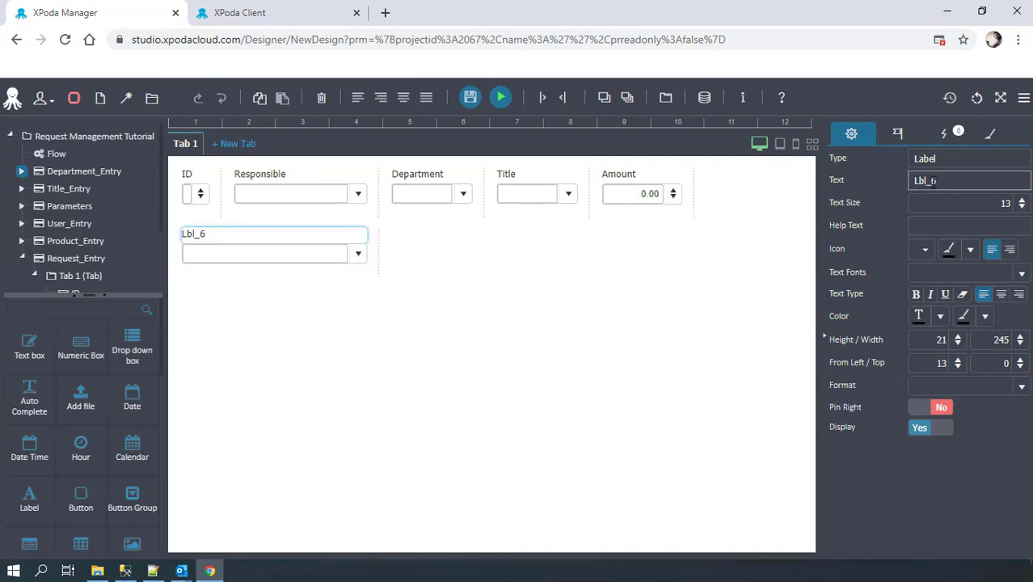
type("Product Name")
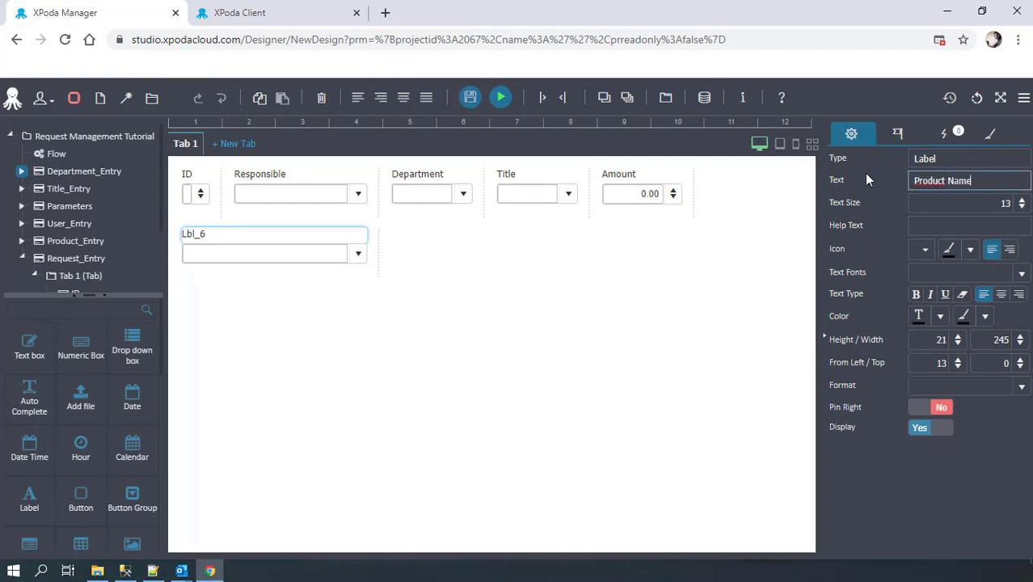
key("Return")
key("ctrl+c")
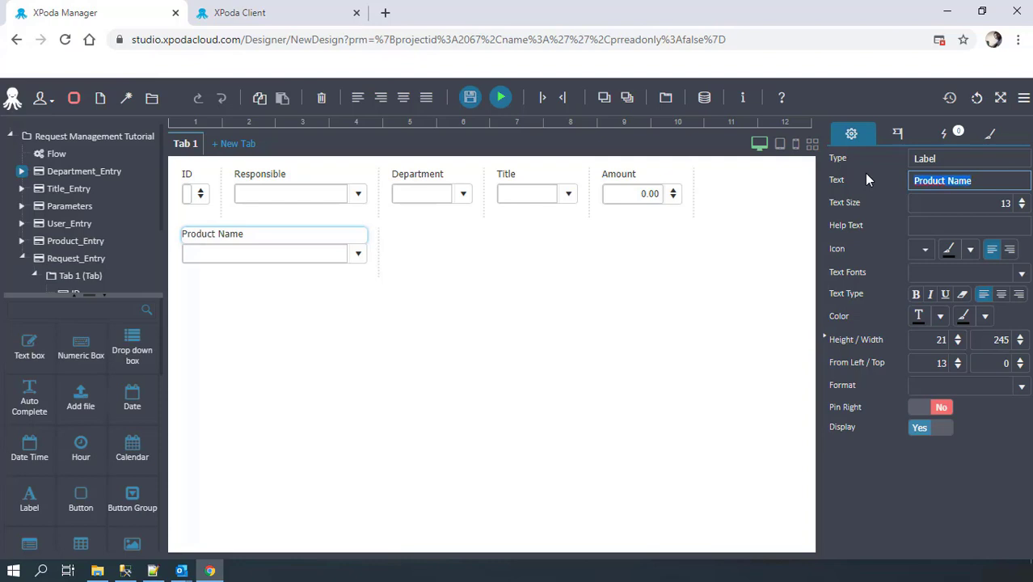
Step: Name the Product Name drop-down Product_Name and set its field style to SQL Query
left_click(294, 255)
double_click(984, 186)
key("ctrl+v")
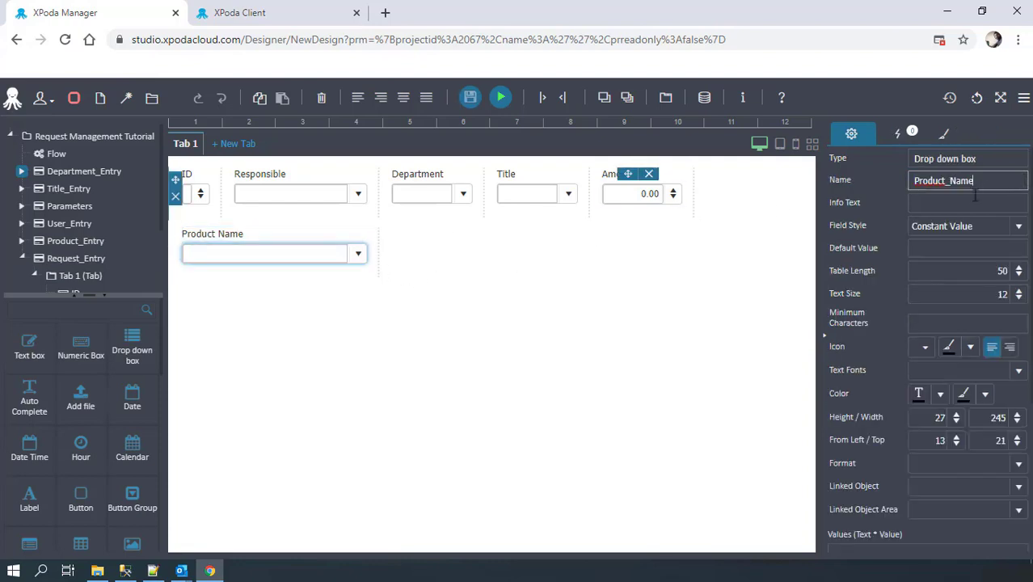
left_click(1020, 226)
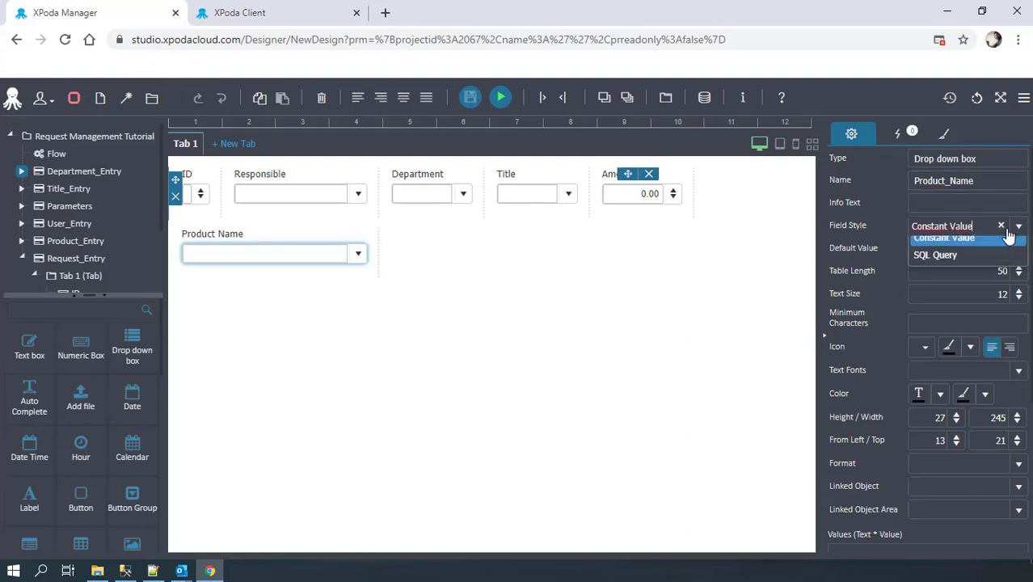
left_click(937, 265)
Step: Build and save a query for the Product Name drop-down selecting UserTableID and Name from RM_PRODUCT_ENTRY
scroll(946, 323, "down", 3)
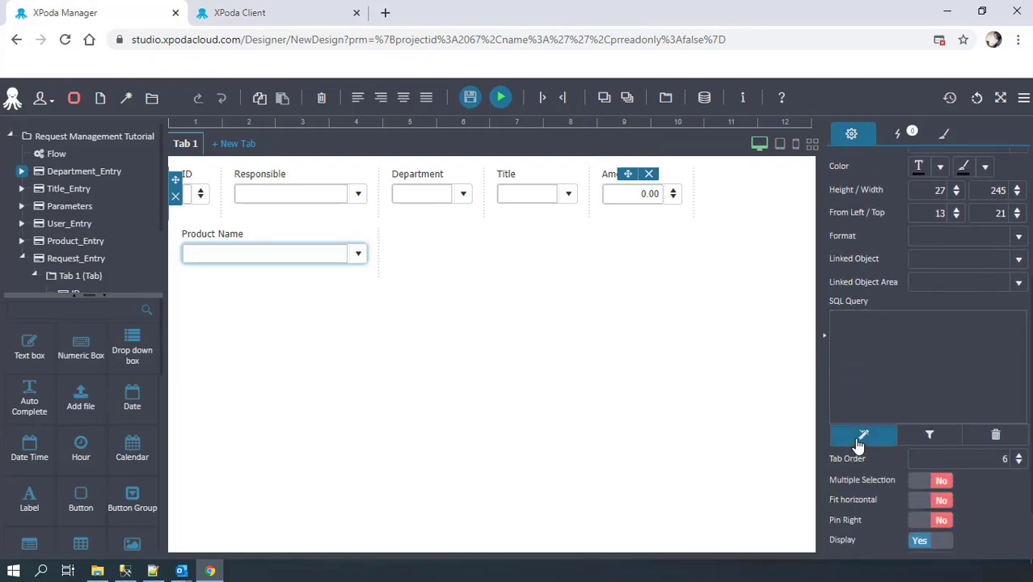
left_click(861, 437)
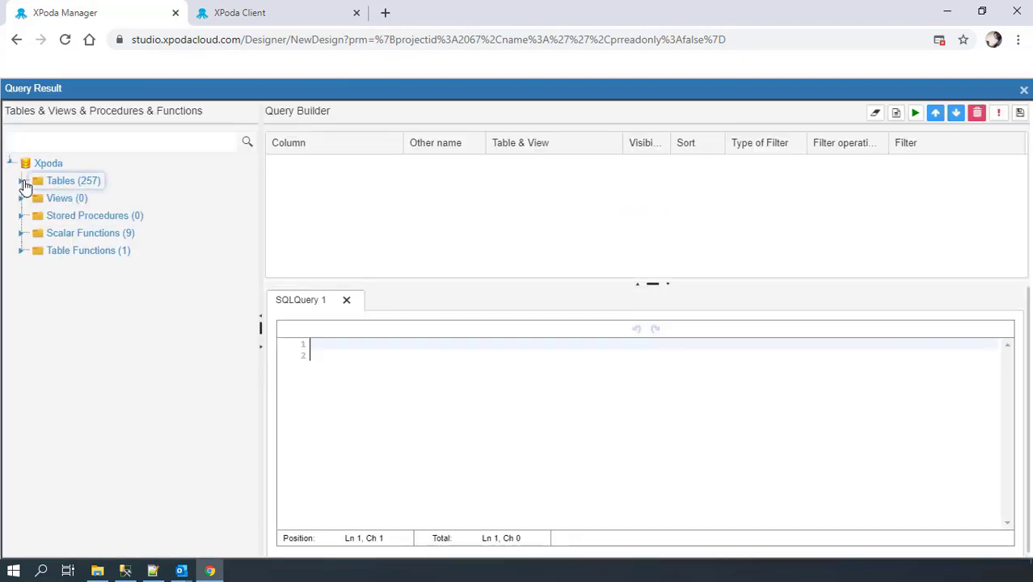
left_click(23, 181)
left_click(30, 143)
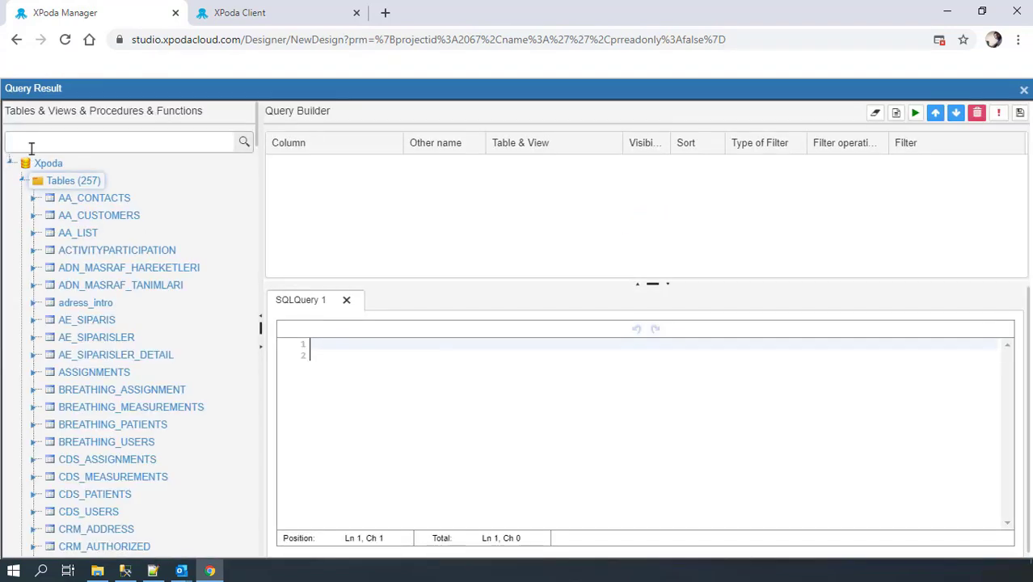
type("RM_PR")
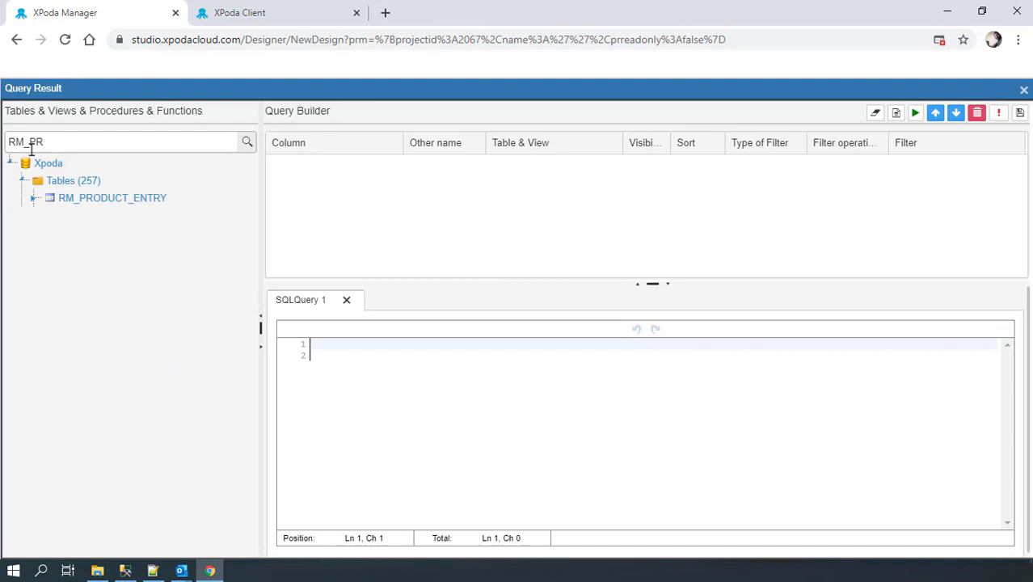
left_click(33, 198)
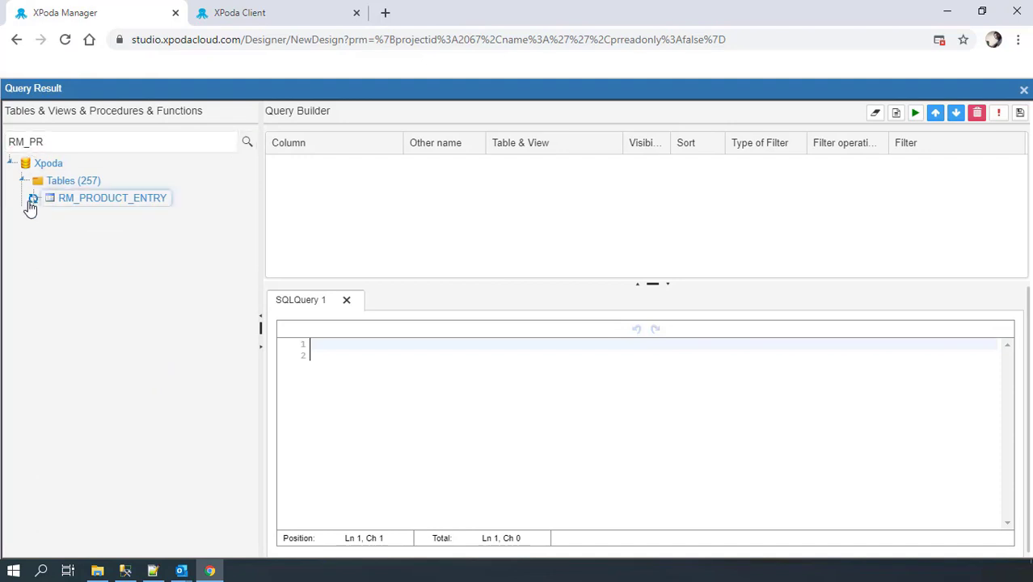
left_click_drag(362, 183, 363, 184)
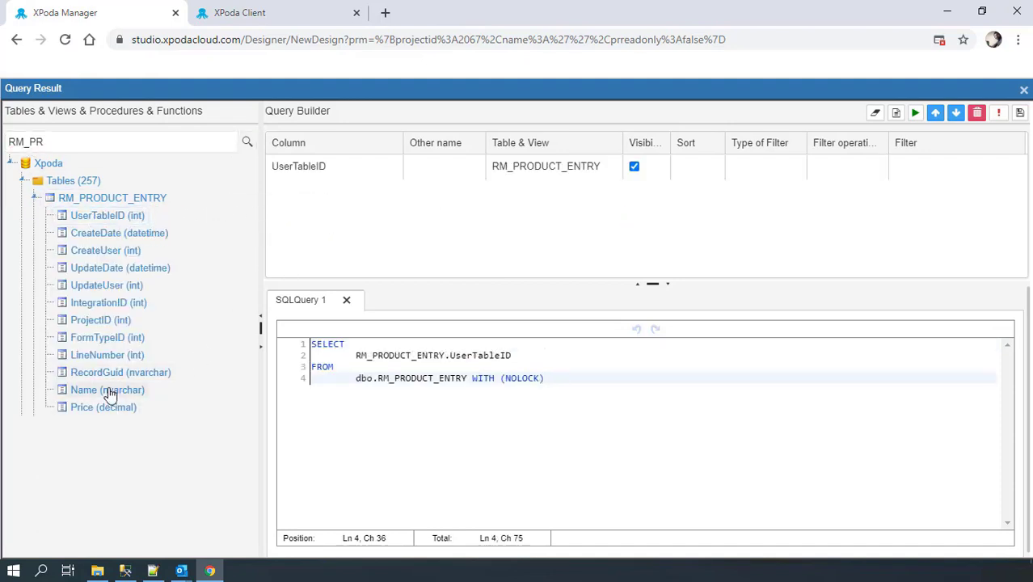
left_click_drag(109, 393, 349, 227)
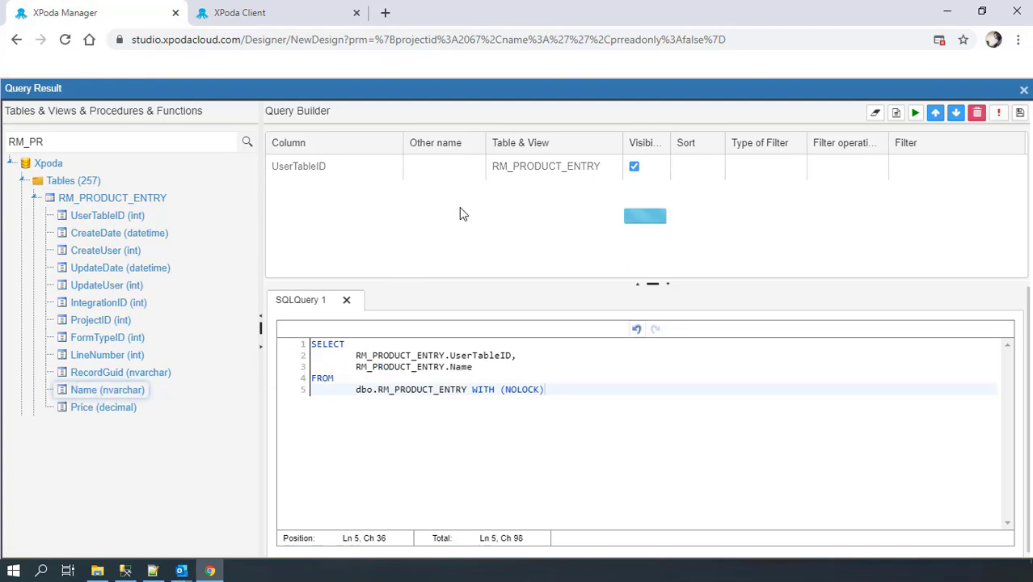
left_click(1020, 115)
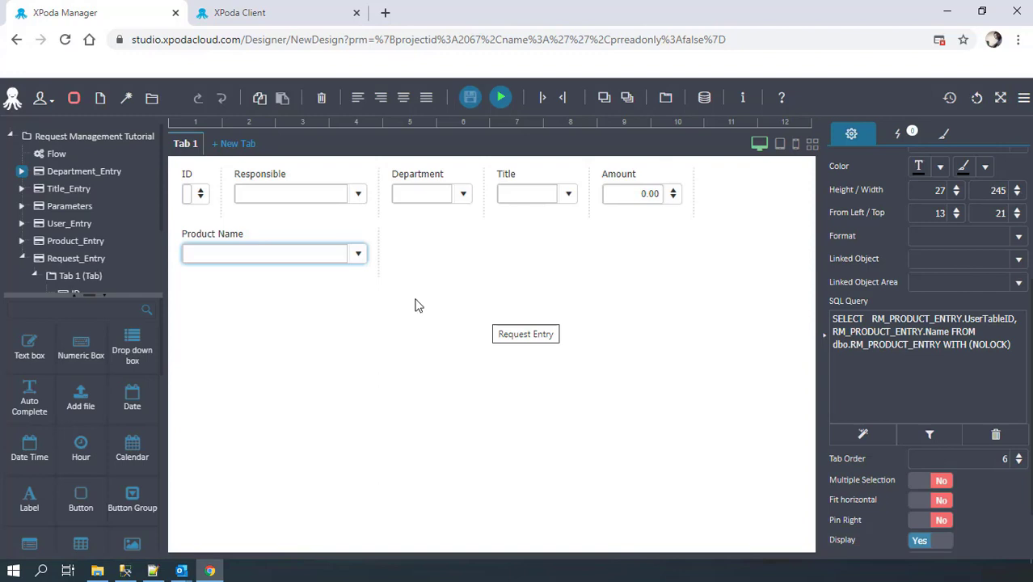
Step: Add a numeric box beside the Product Name field and set its label text to Qty
left_click_drag(81, 347, 291, 266)
left_click(412, 233)
left_click(412, 234)
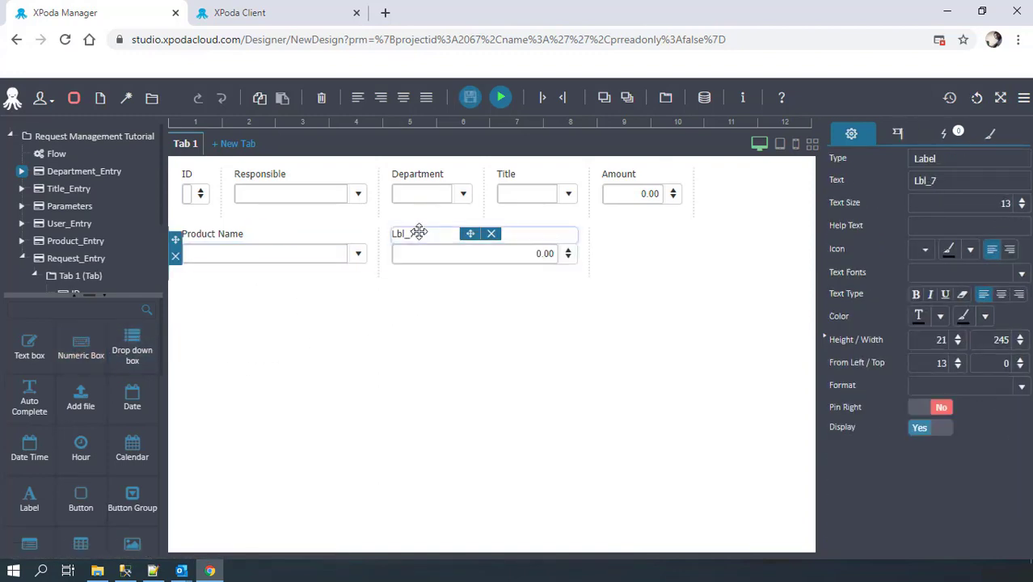
double_click(909, 180)
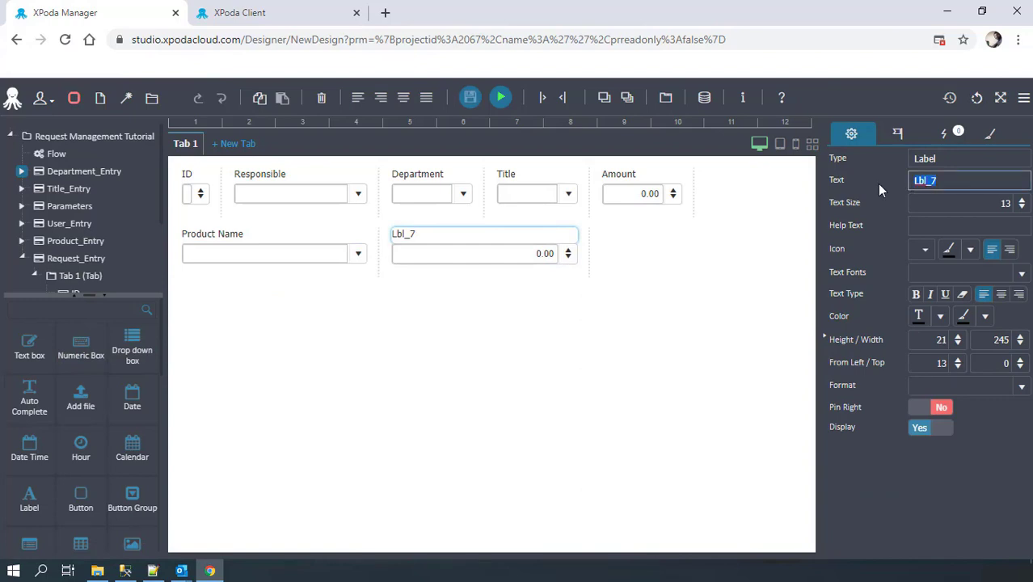
type("Qty")
Step: Name the numeric box under the Qty label Qty and narrow its column to two grid units
key("ctrl+a")
key("ctrl+c")
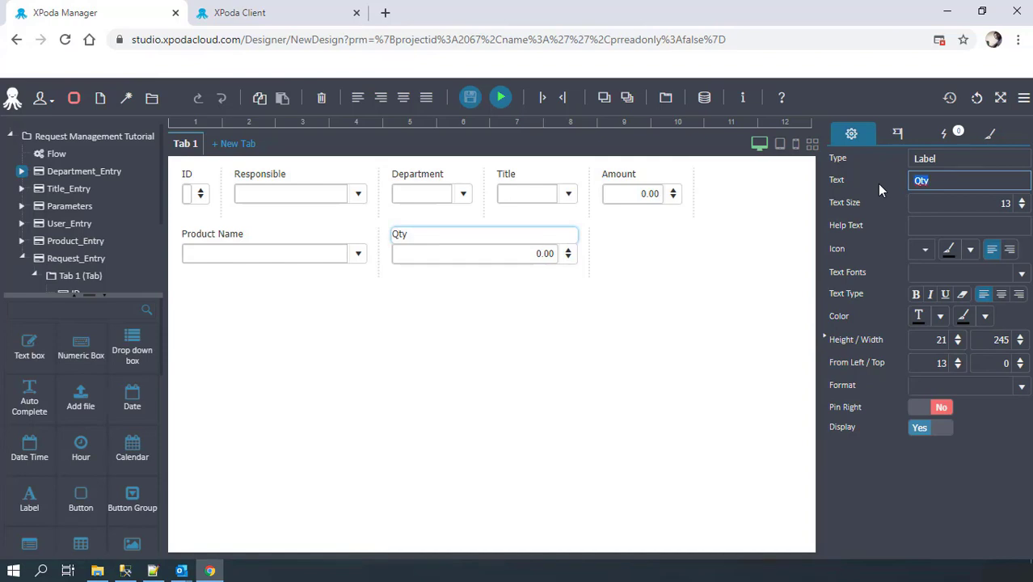
left_click(433, 261)
double_click(931, 181)
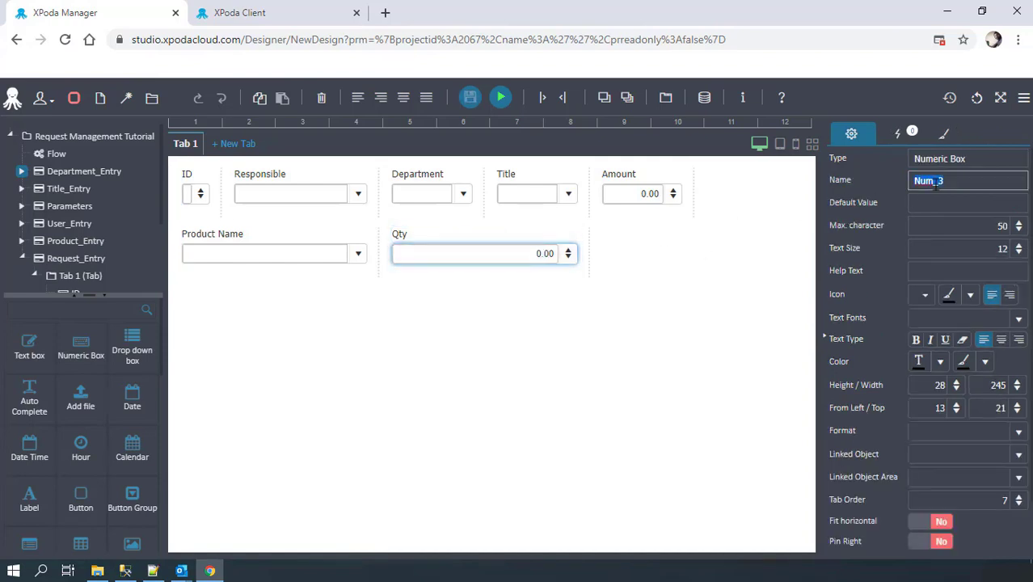
key("ctrl+v")
left_click_drag(589, 247, 488, 251)
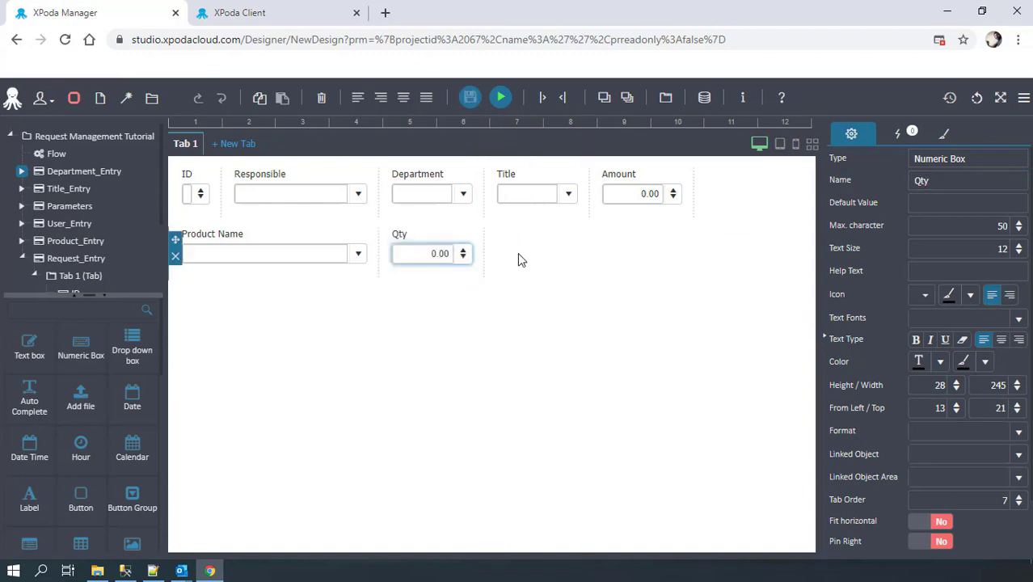
Step: Add a numeric box beside the Qty field and set its label text to Unit_Price
left_click_drag(81, 347, 496, 257)
left_click(519, 232)
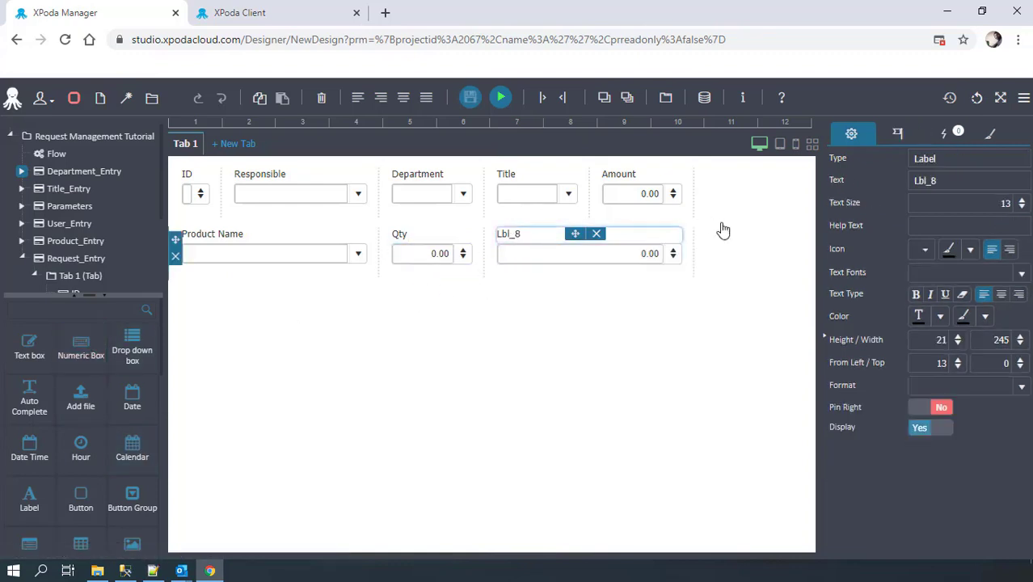
left_click_drag(950, 181, 861, 179)
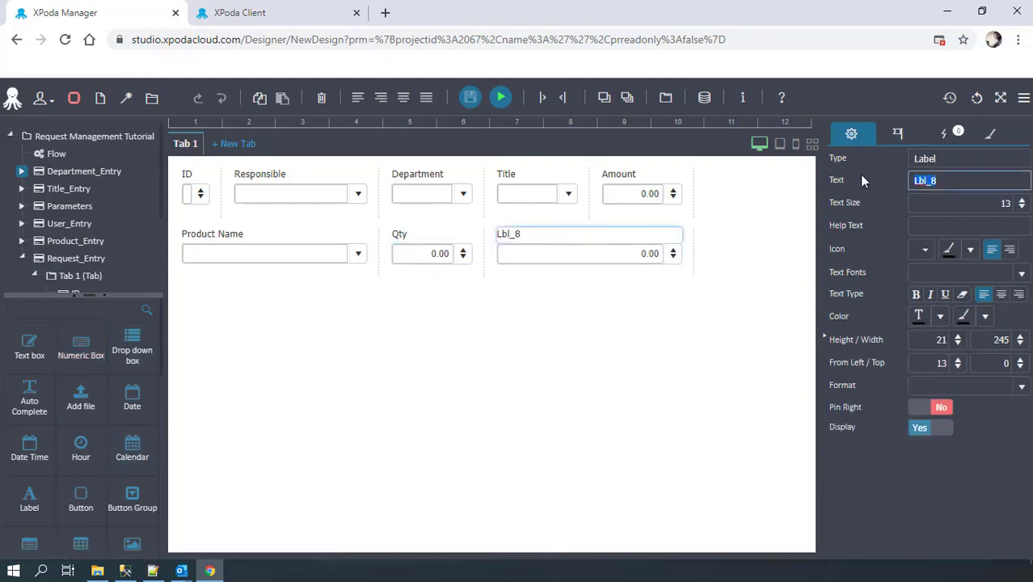
type("Unit_Price")
Step: Name the numeric box beside Qty Unit_Price and narrow its column to two grid units
key("ctrl+a")
key("ctrl+c")
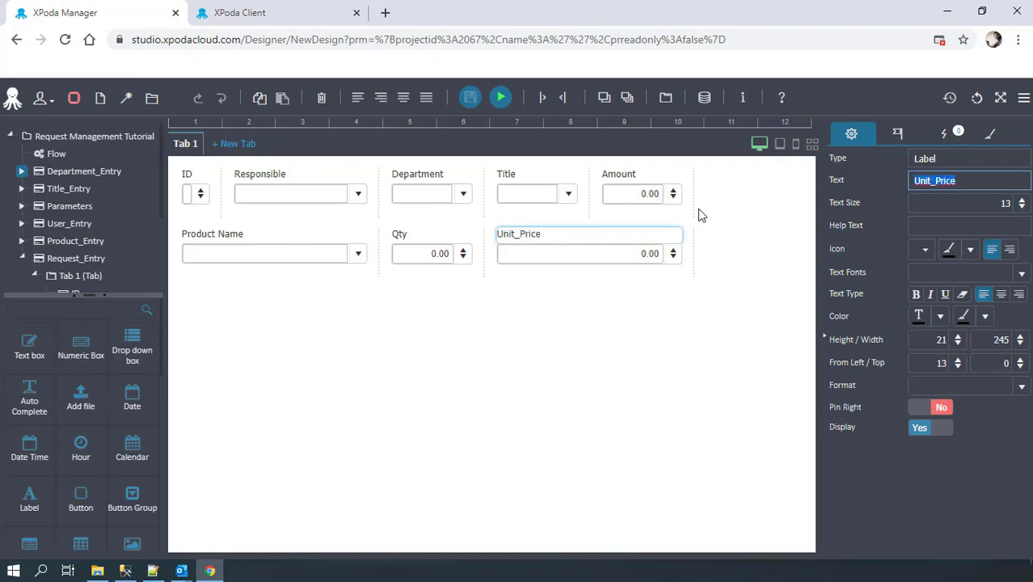
left_click(576, 254)
double_click(950, 181)
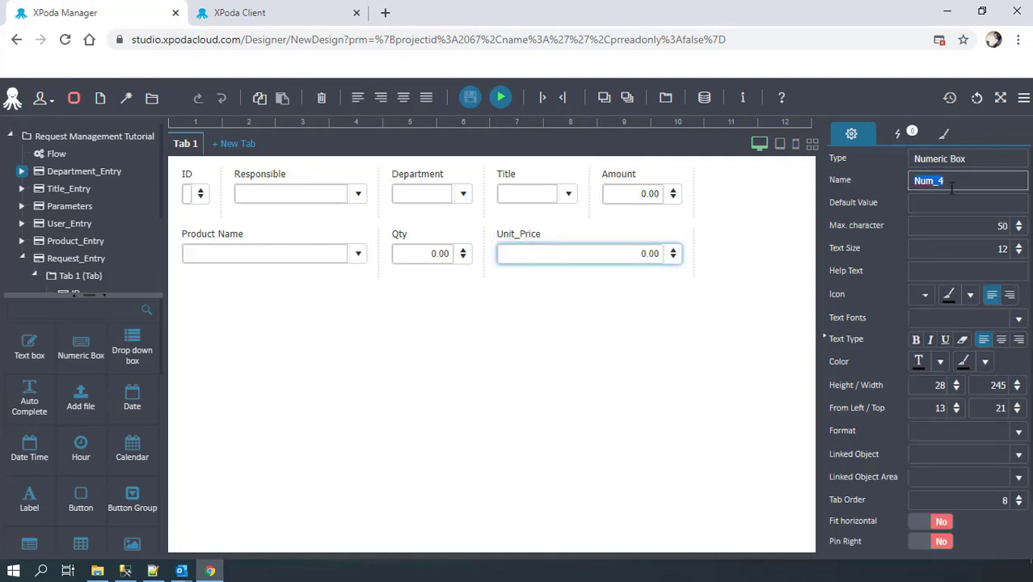
key("ctrl+v")
left_click_drag(683, 254, 619, 257)
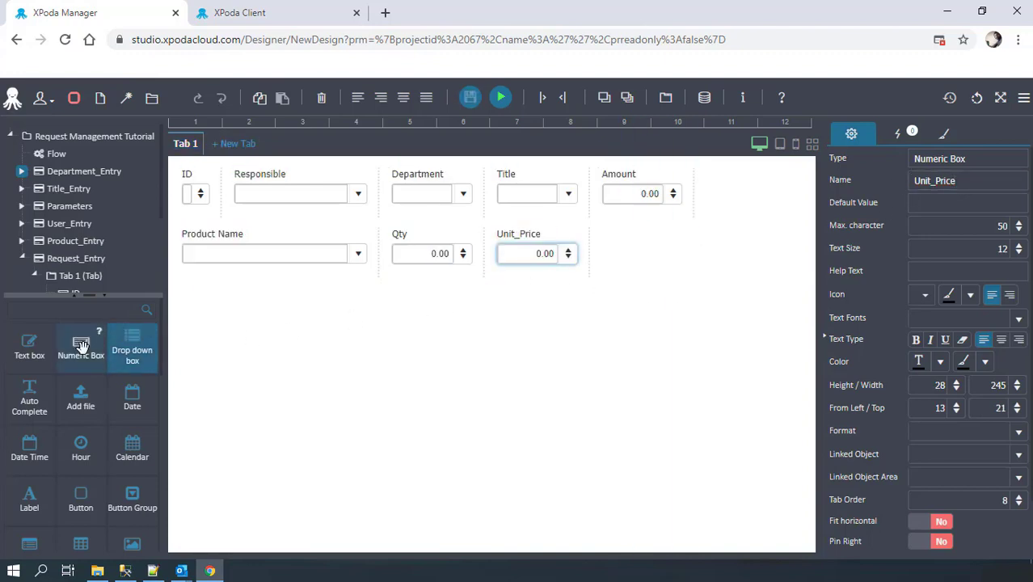
Step: Add a numeric box beside the Unit_Price field and set its label text to Total Price
left_click_drag(81, 345, 521, 278)
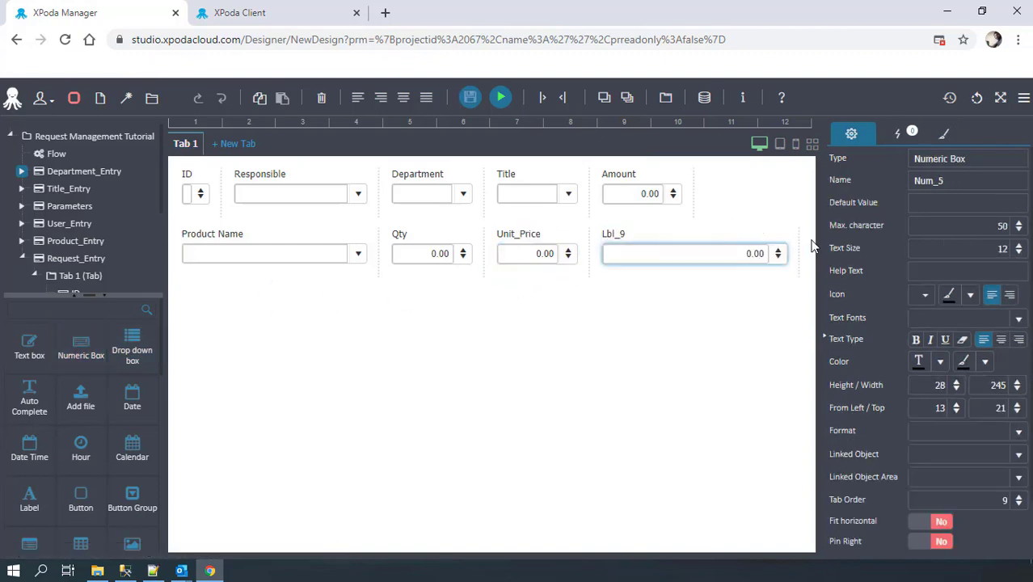
left_click(780, 233)
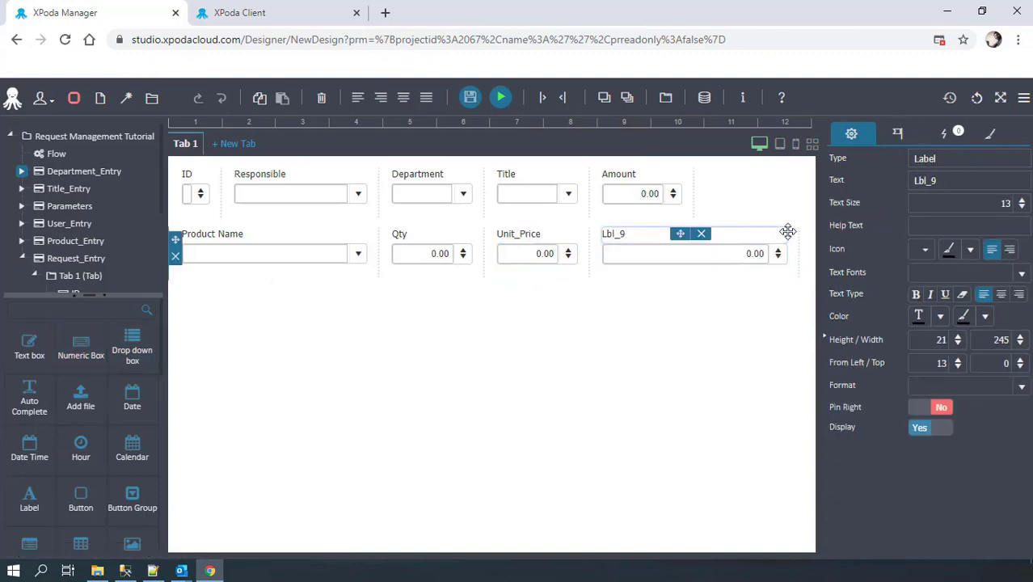
double_click(929, 182)
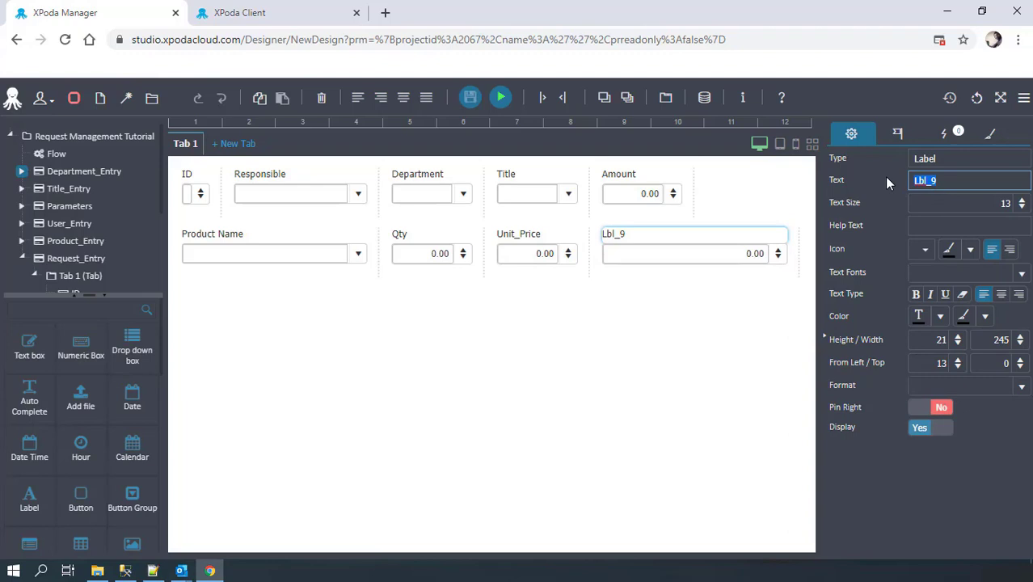
type("Total Price")
key("Return")
Step: Name the numeric box under the Total Price label Total_Price and narrow its column to two grid units
key("ctrl+a")
key("ctrl+c")
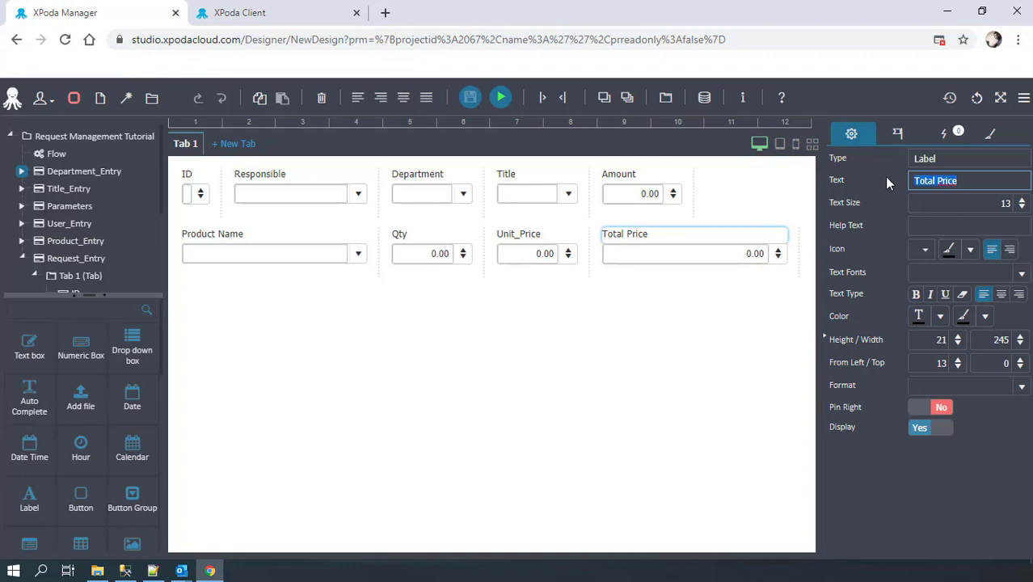
left_click(652, 262)
left_click(963, 181)
key("ctrl+a")
key("ctrl+v")
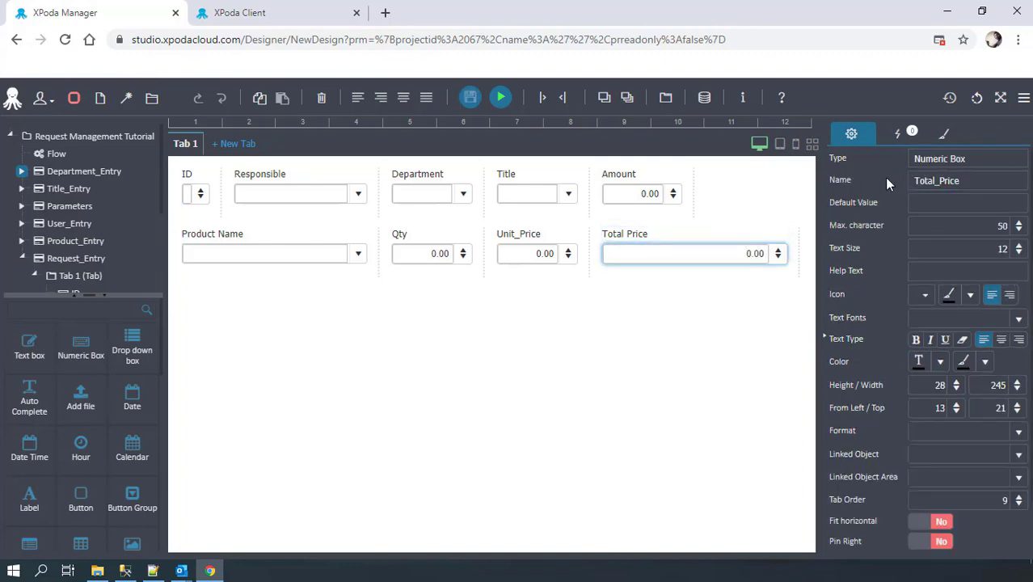
left_click_drag(788, 248, 716, 251)
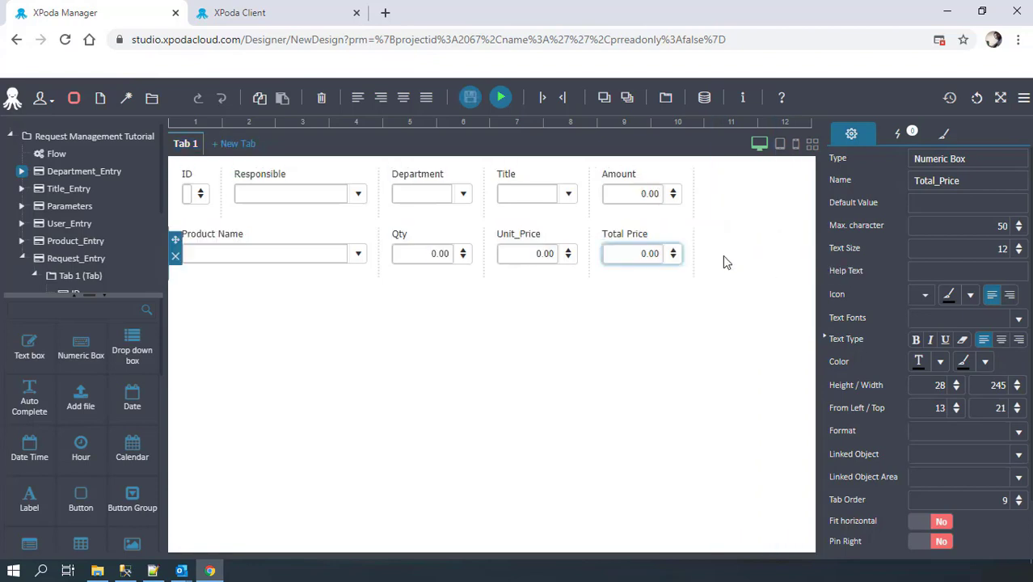
Step: Add a button below the Product Name field and set its text to Submit
left_click_drag(83, 497, 667, 255)
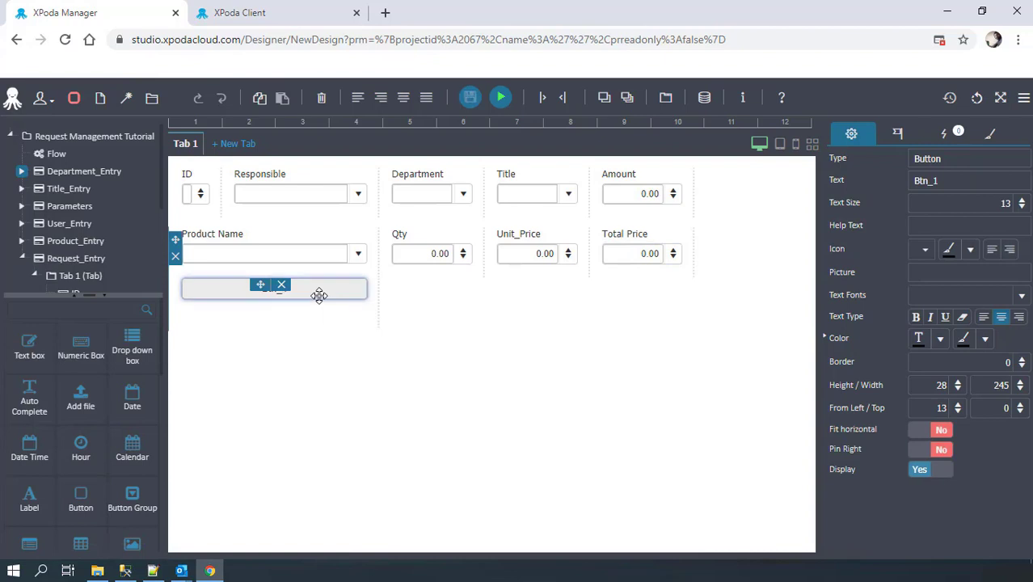
double_click(956, 182)
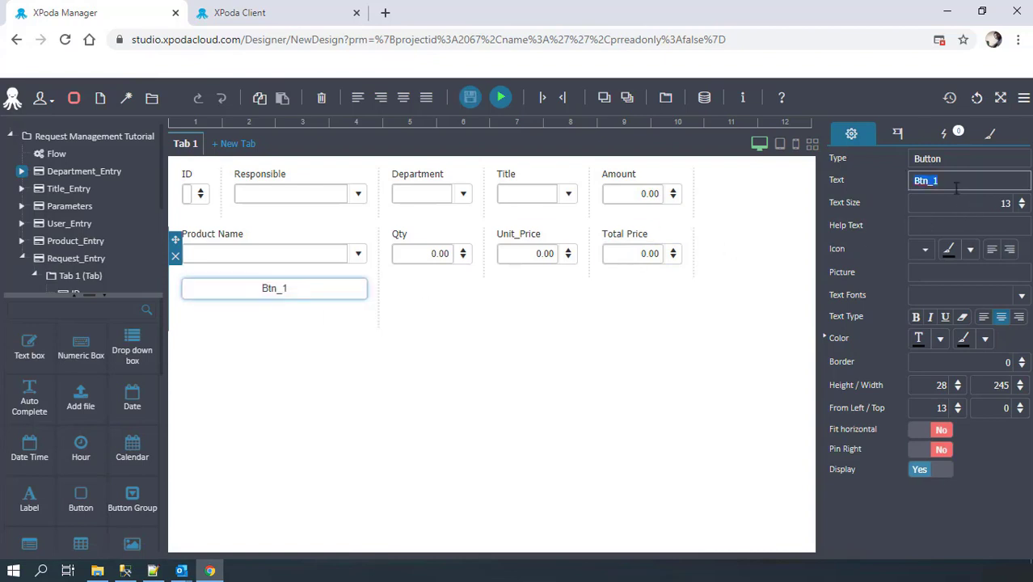
type("Submit")
key("Return")
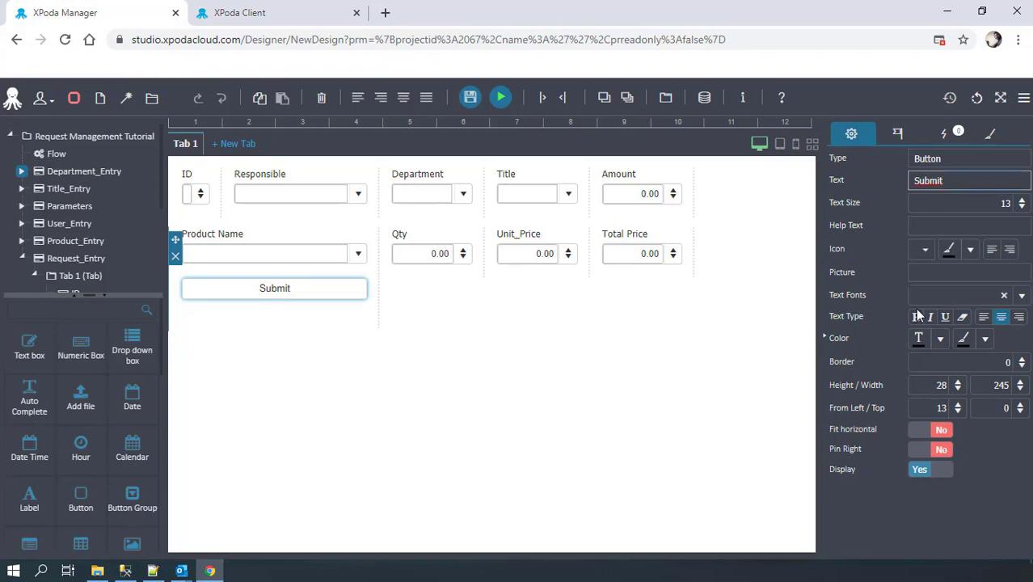
Step: Format the Submit button with bold text and height 45, and place it two grid units wide beside the Total Price field
left_click(917, 316)
double_click(942, 385)
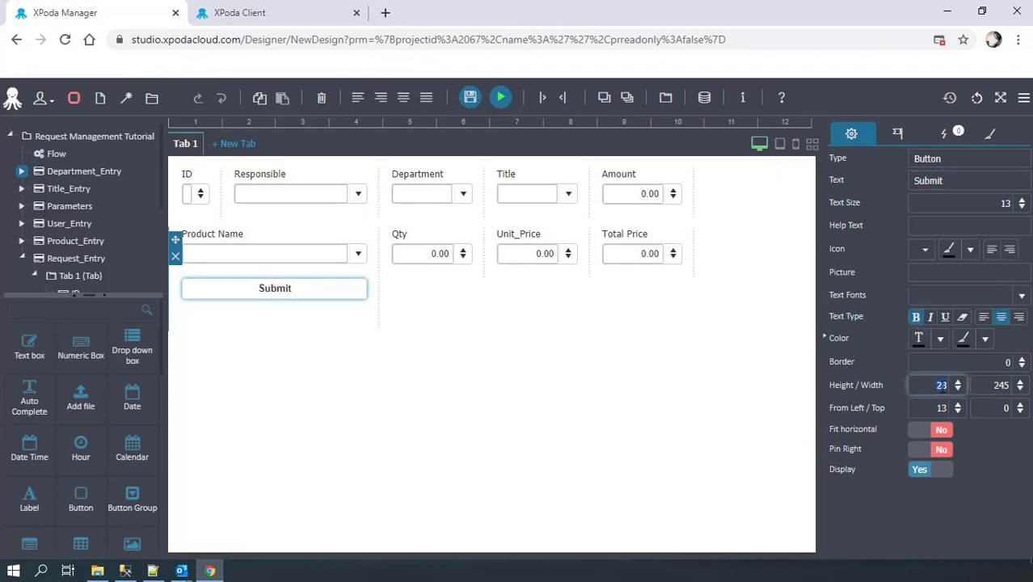
key("Return")
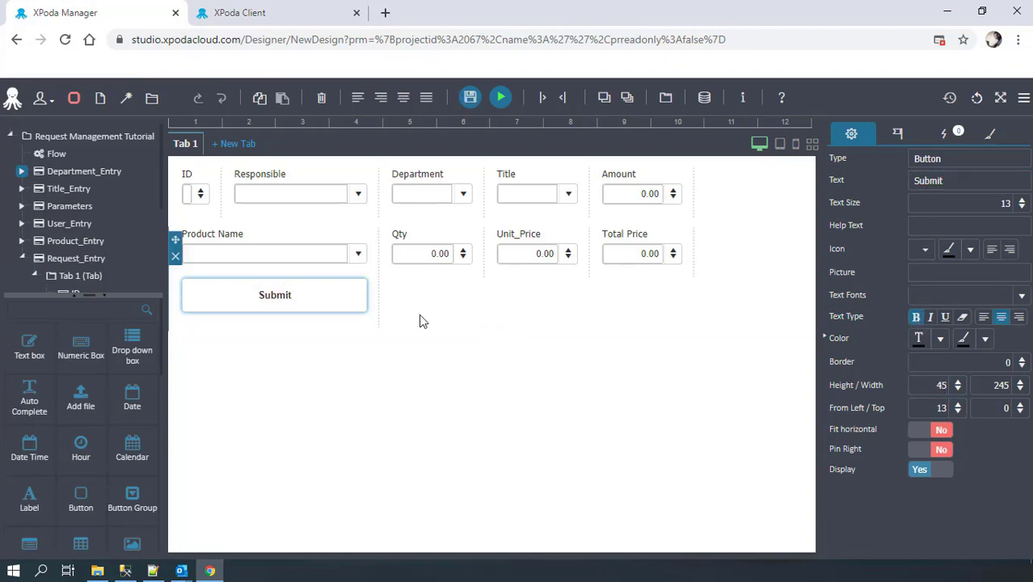
left_click_drag(376, 302, 310, 315)
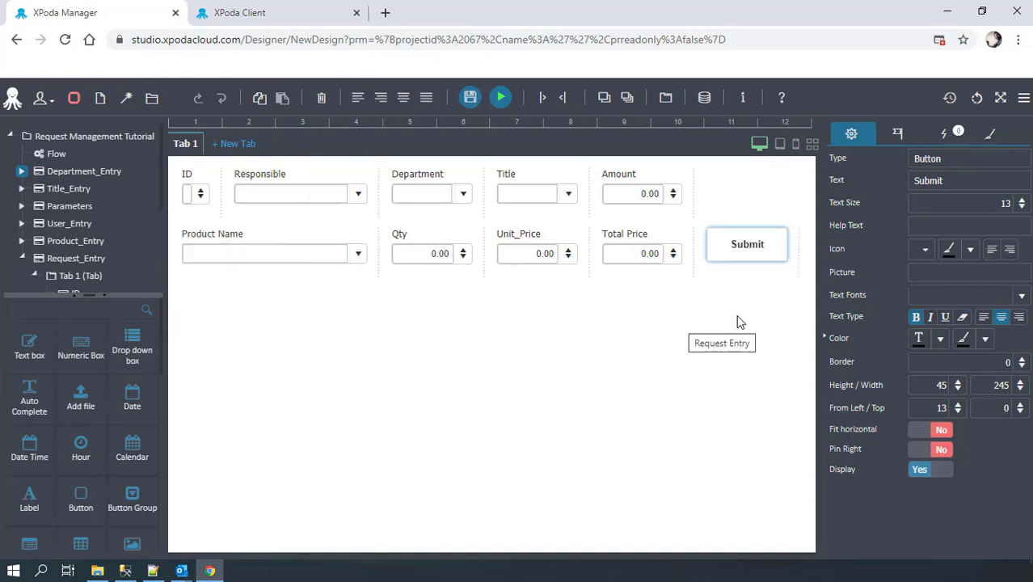
Step: Add a grid in a new row below the Product Name field and widen it to twelve grid units
scroll(81, 453, "down", 1)
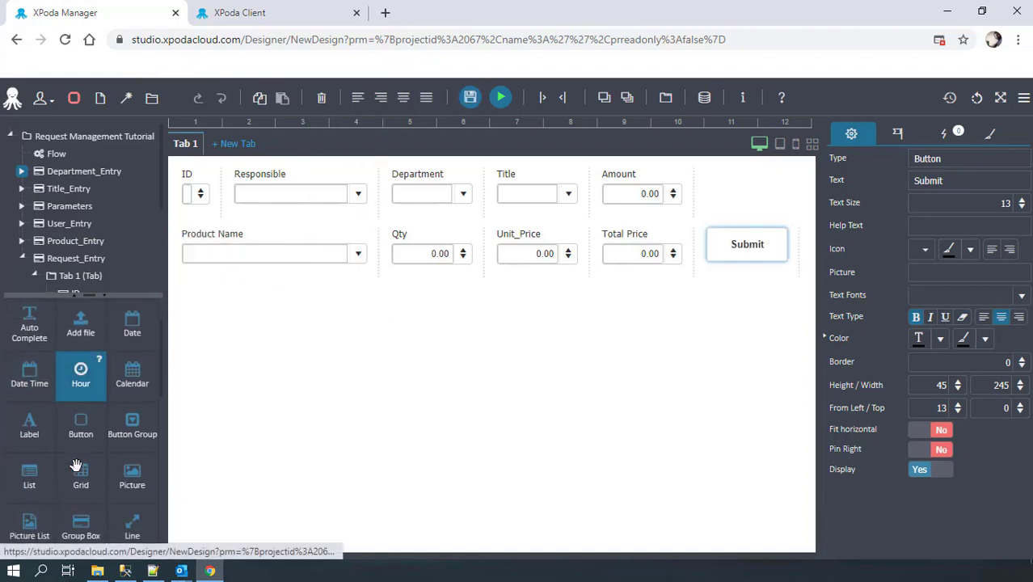
left_click_drag(80, 477, 242, 327)
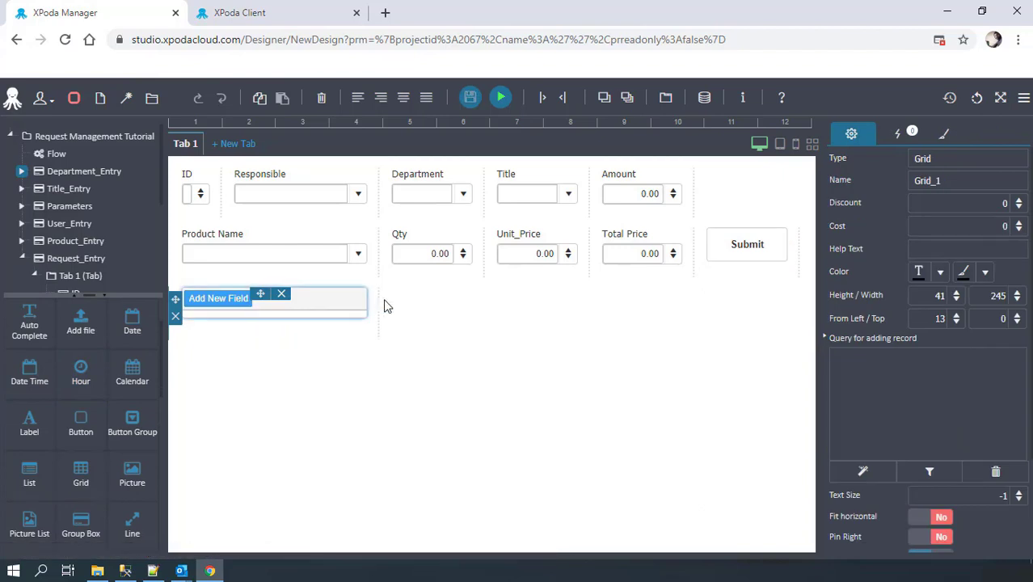
left_click_drag(380, 303, 799, 302)
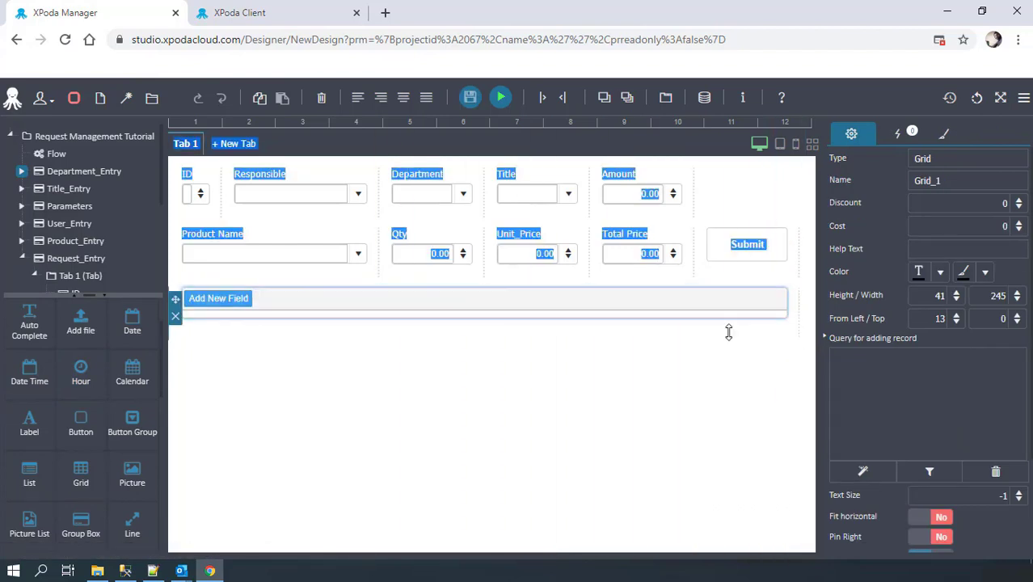
Step: Stretch the grid to a height of 340 and add a non-changeable Integer field named ID with Integer format
left_click_drag(728, 332, 740, 518)
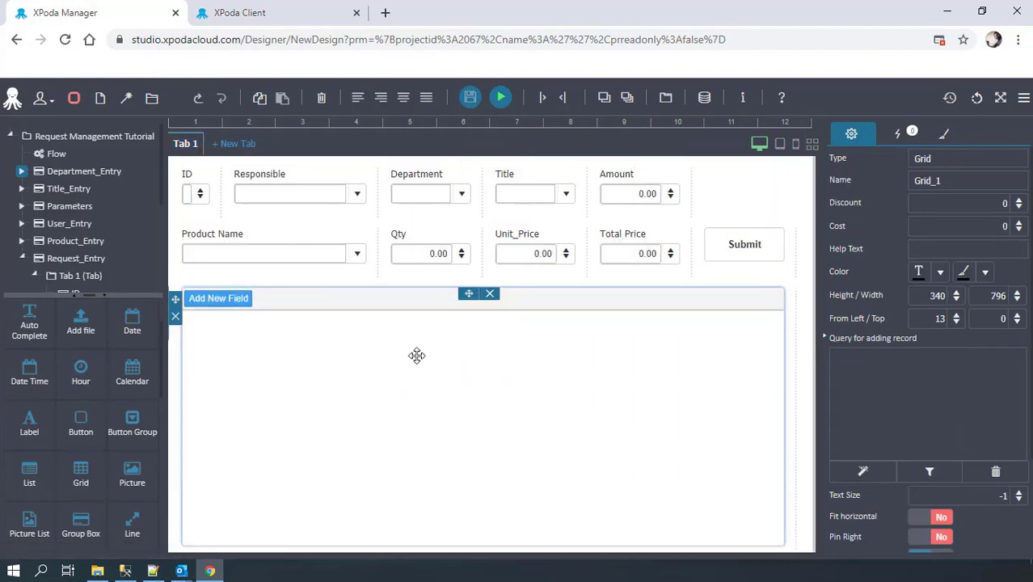
left_click(228, 304)
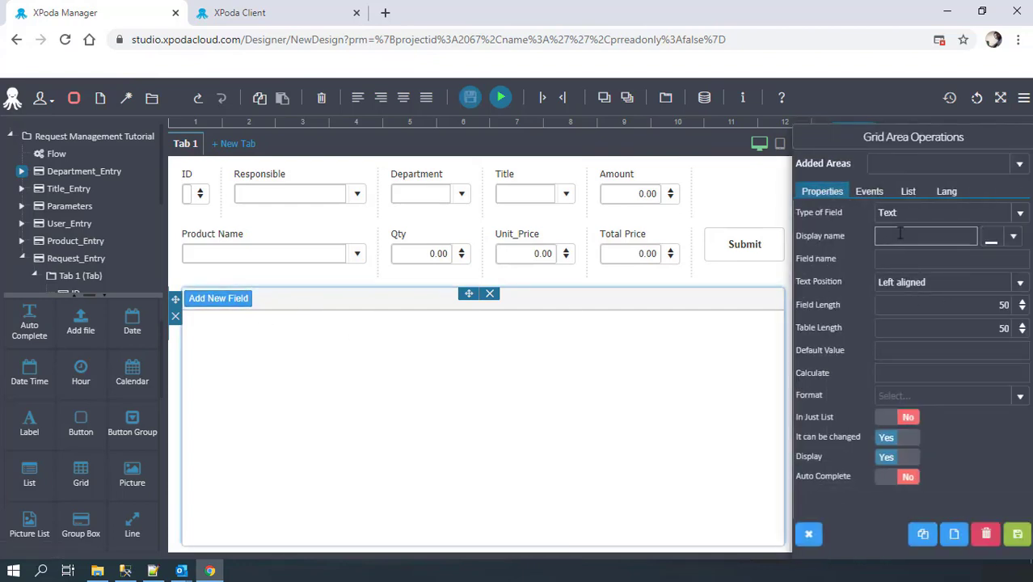
left_click(1022, 215)
left_click(910, 265)
left_click(901, 240)
left_click(1014, 397)
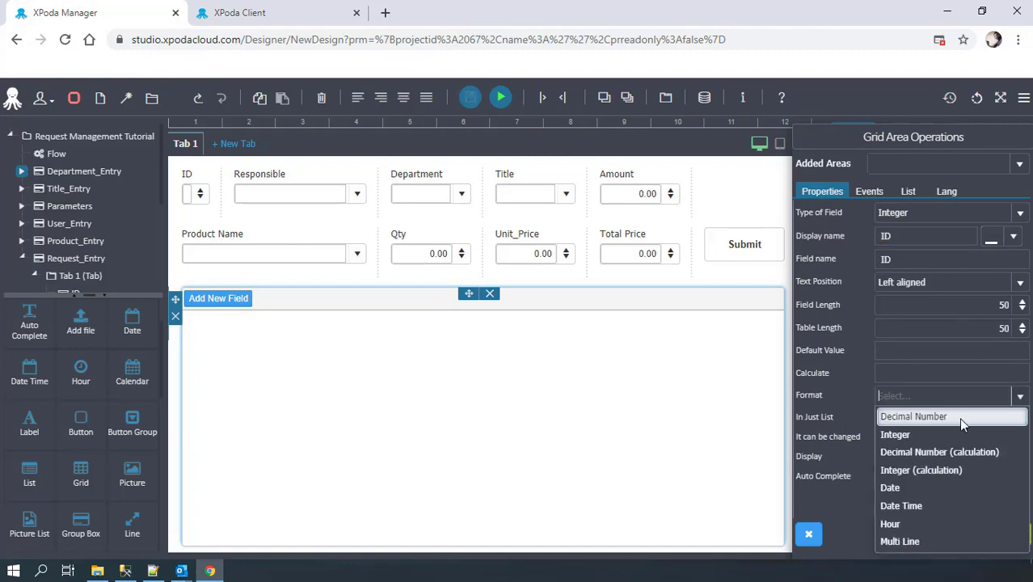
left_click(922, 431)
left_click(895, 438)
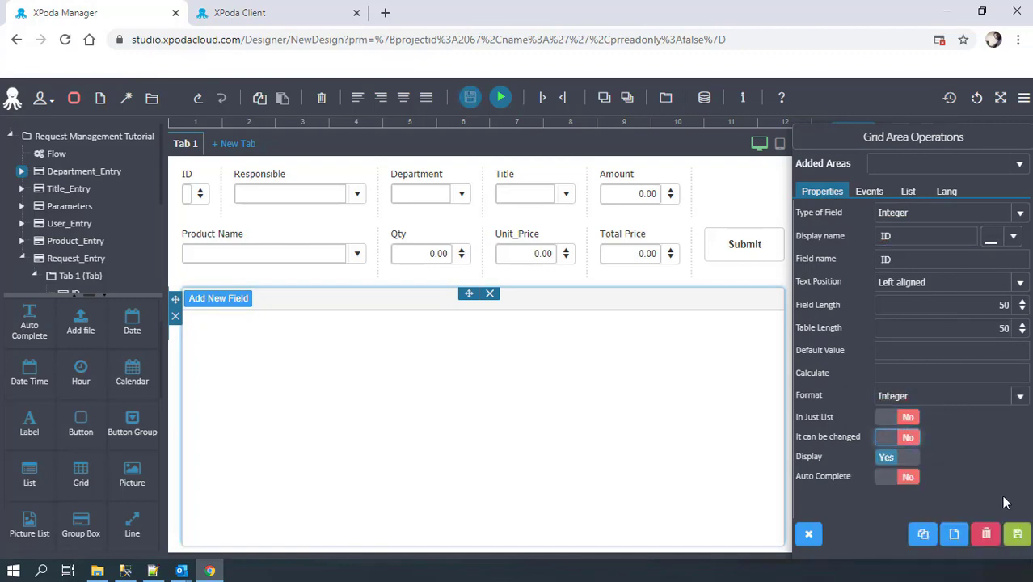
left_click(1015, 534)
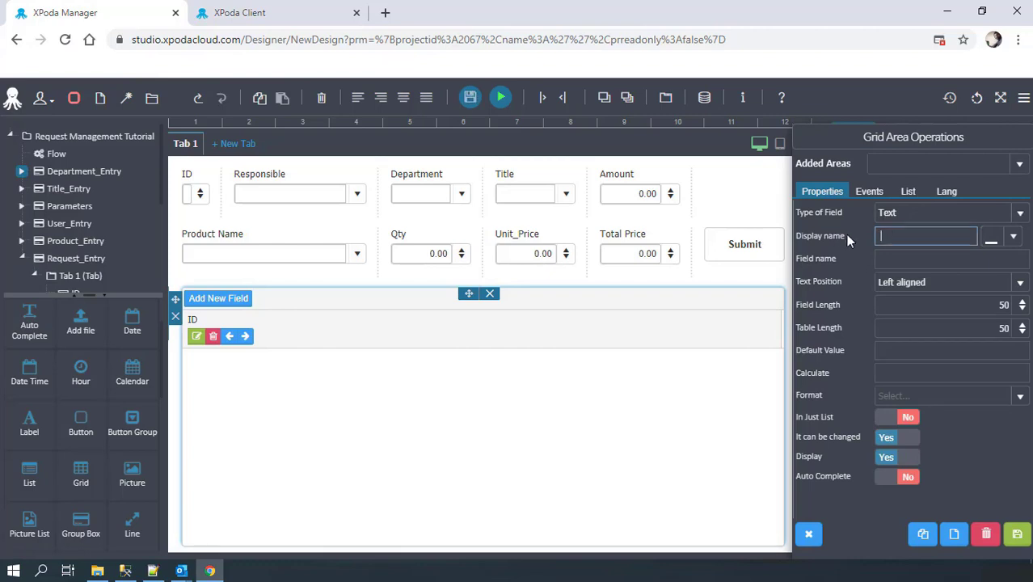
Step: Add a Text field called Name to the grid and make it non-changeable
type("Name")
left_click(904, 440)
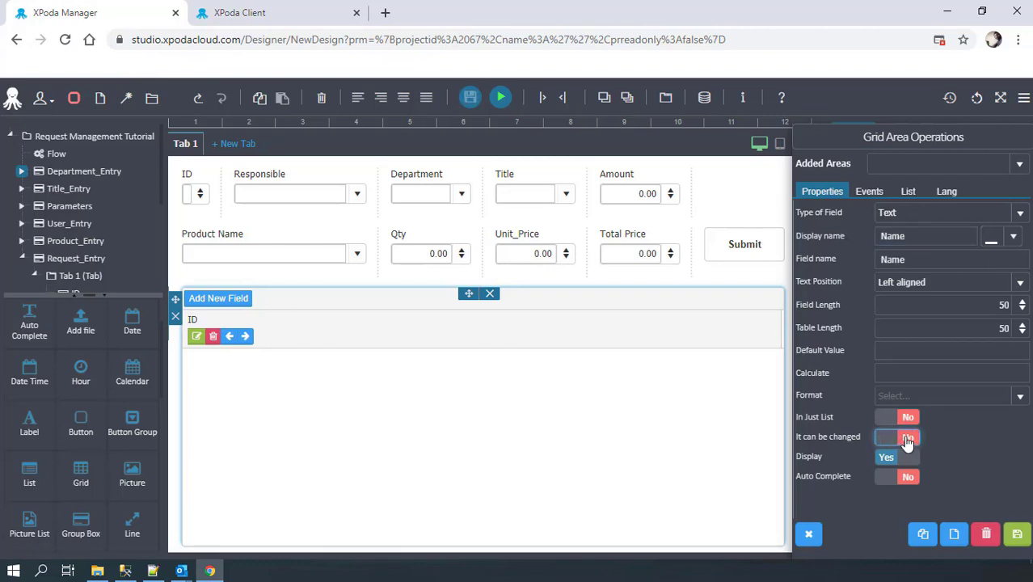
left_click(1016, 534)
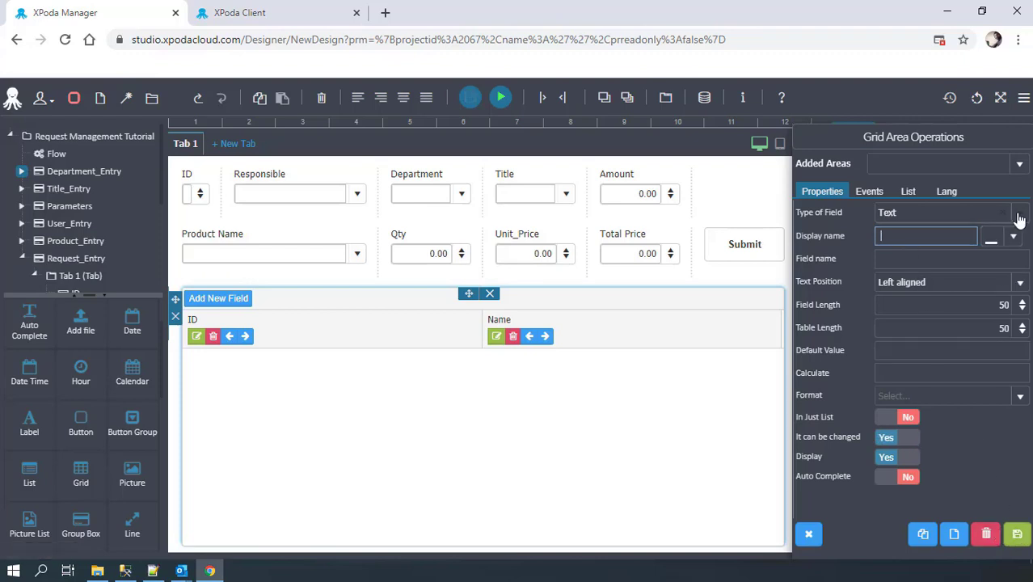
Step: Add a non-changeable Integer field called Qty with Integer format to the grid
left_click(937, 212)
left_click(892, 249)
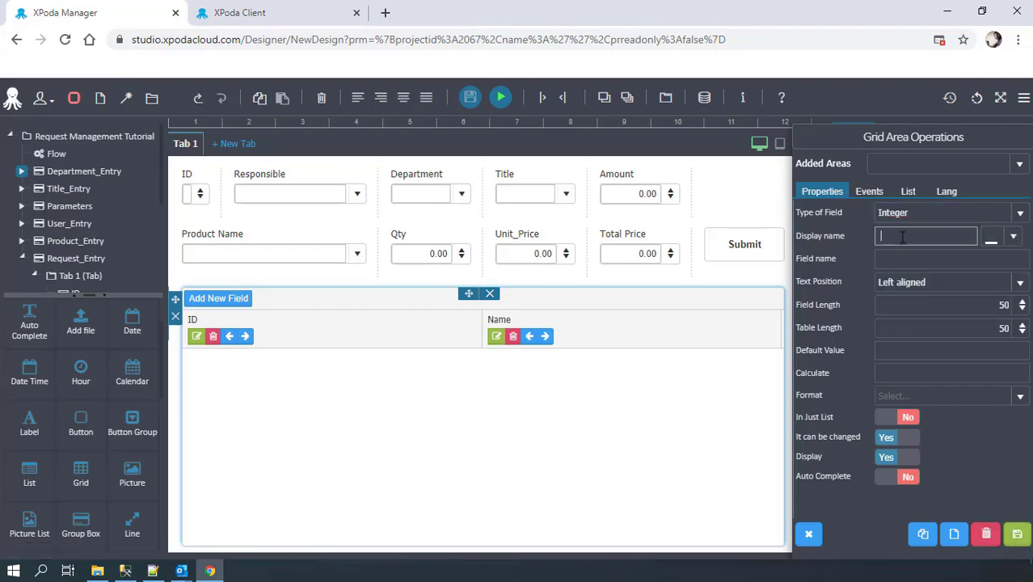
left_click(1020, 395)
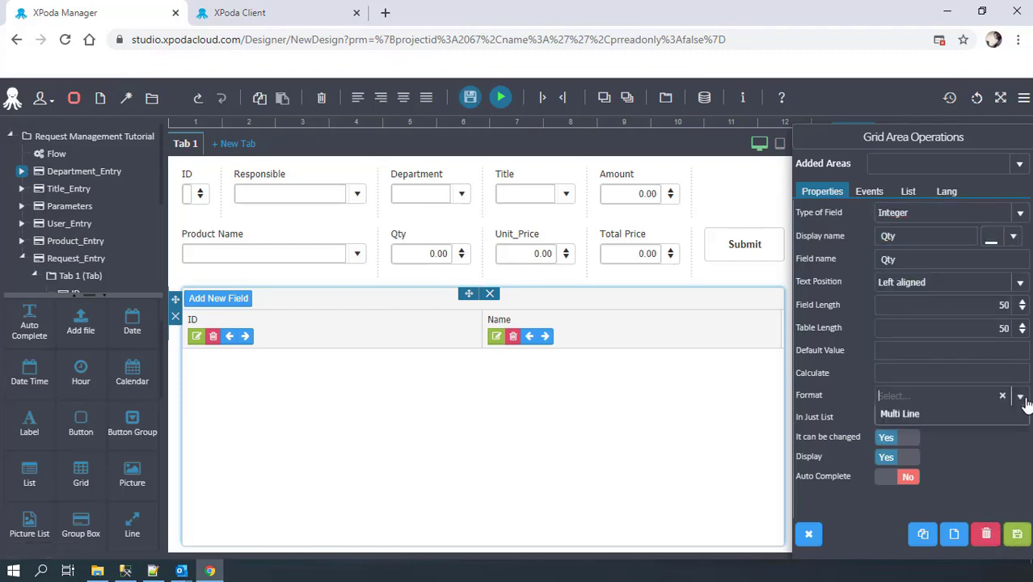
left_click(946, 433)
left_click(898, 437)
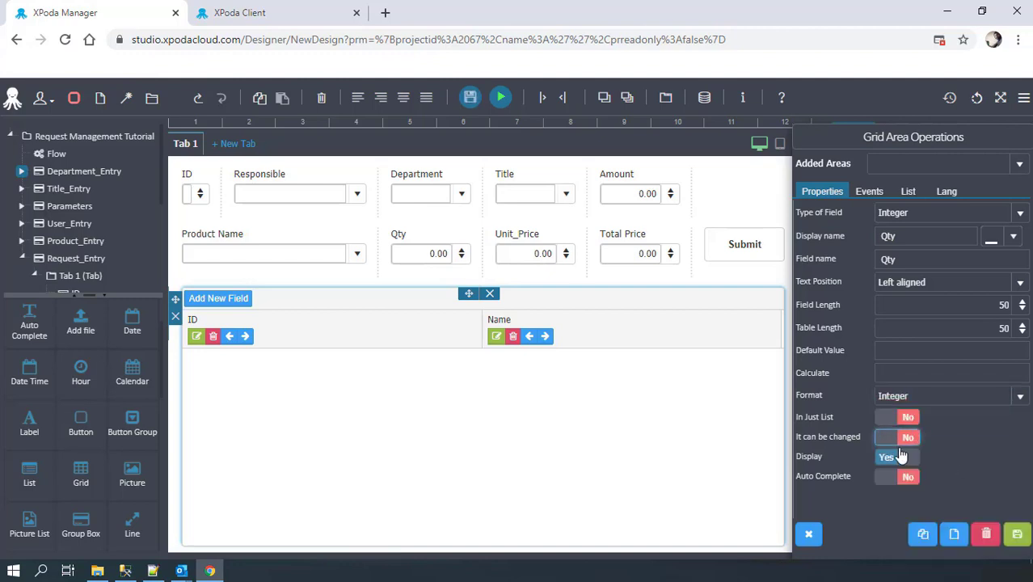
left_click(1015, 534)
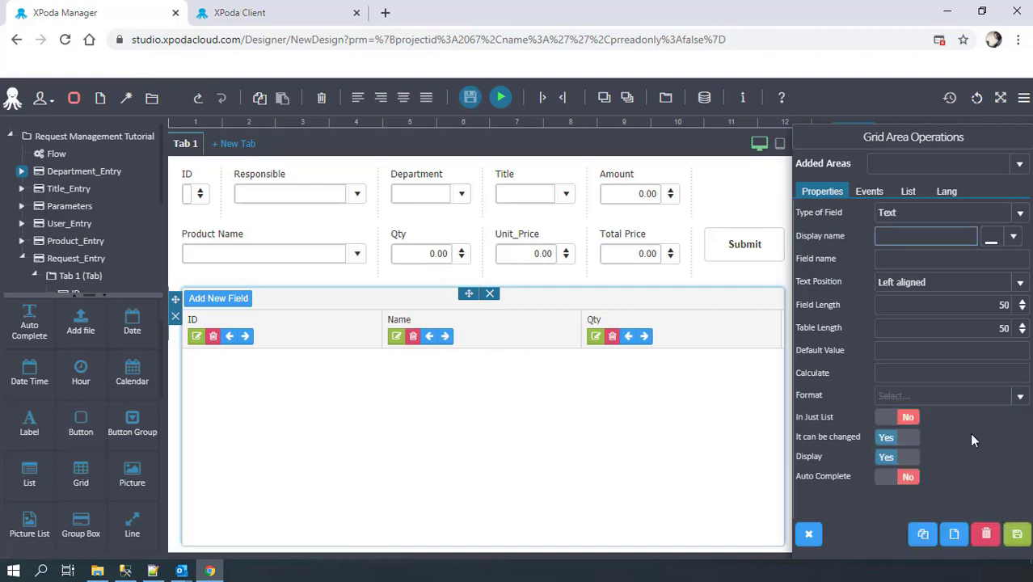
Step: Add a non-changeable Integer grid field displayed as Unit Price, with field name UnitPrice and Integer format
left_click(1020, 214)
left_click(921, 267)
type("Unit Price")
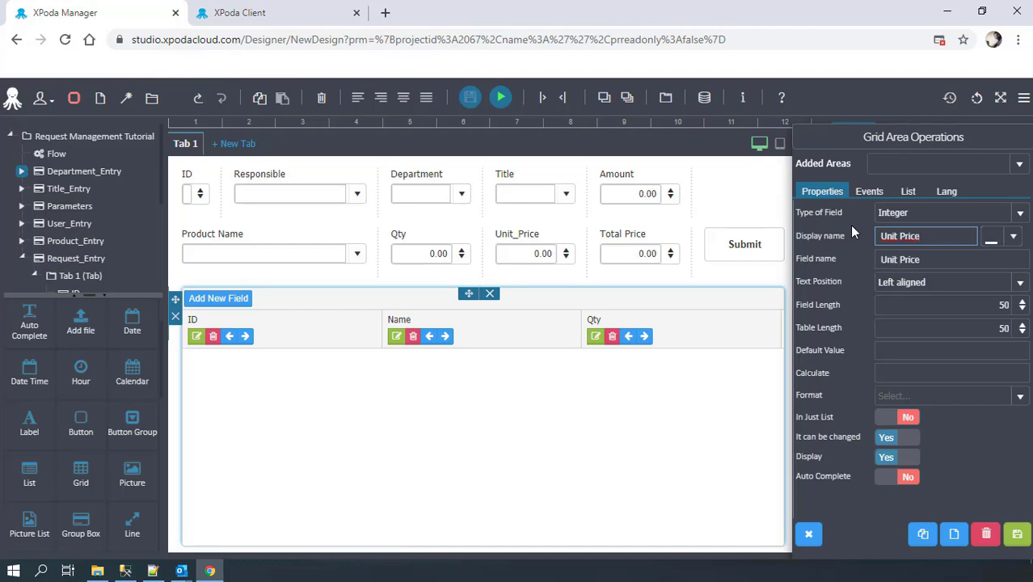
left_click(901, 260)
key("BackSpace")
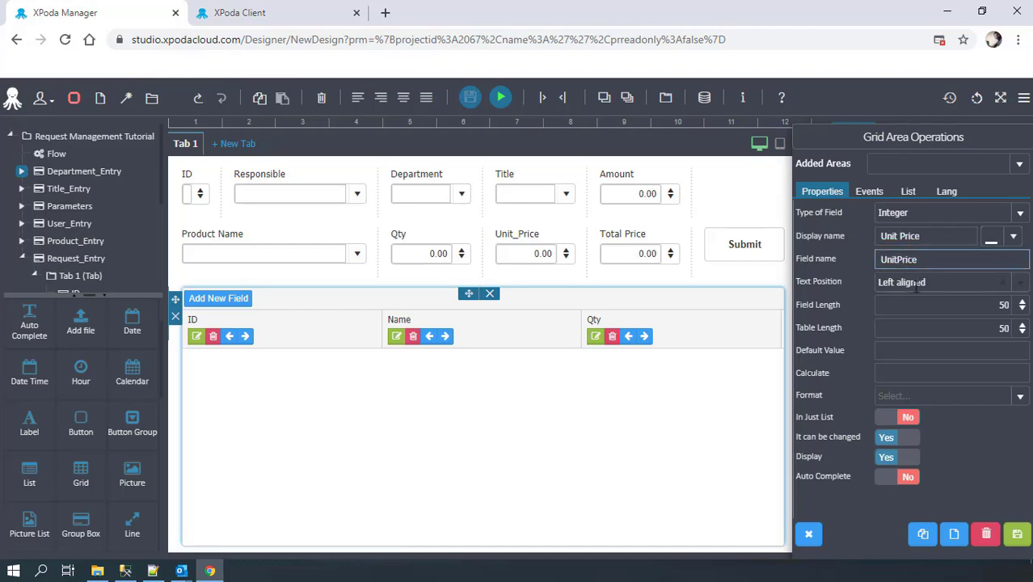
left_click(1015, 396)
left_click(912, 432)
left_click(895, 437)
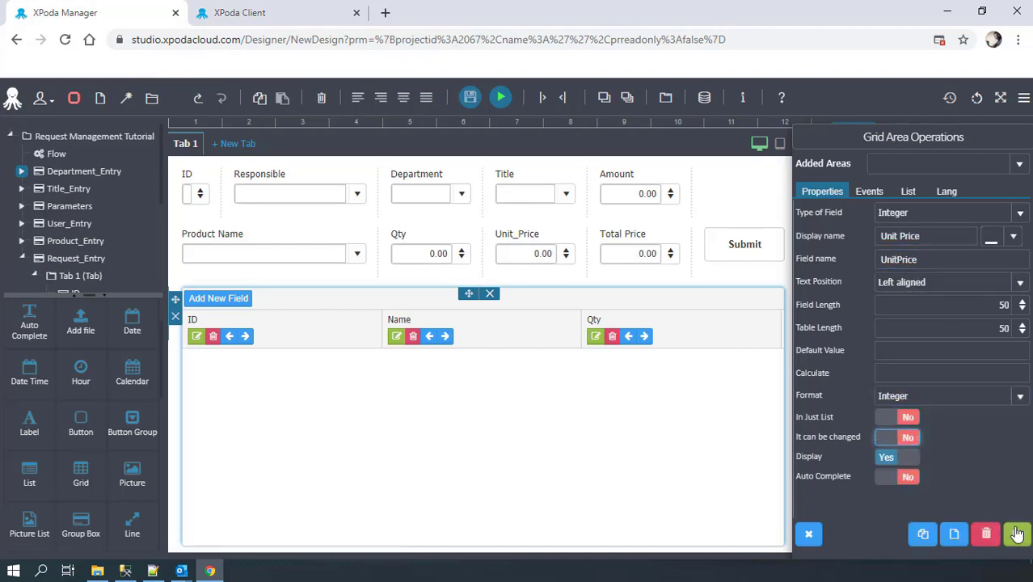
left_click(1017, 533)
Step: Add a non-changeable Integer field called Total with Integer format to the grid and close the grid field editor
left_click(1019, 212)
left_click(908, 251)
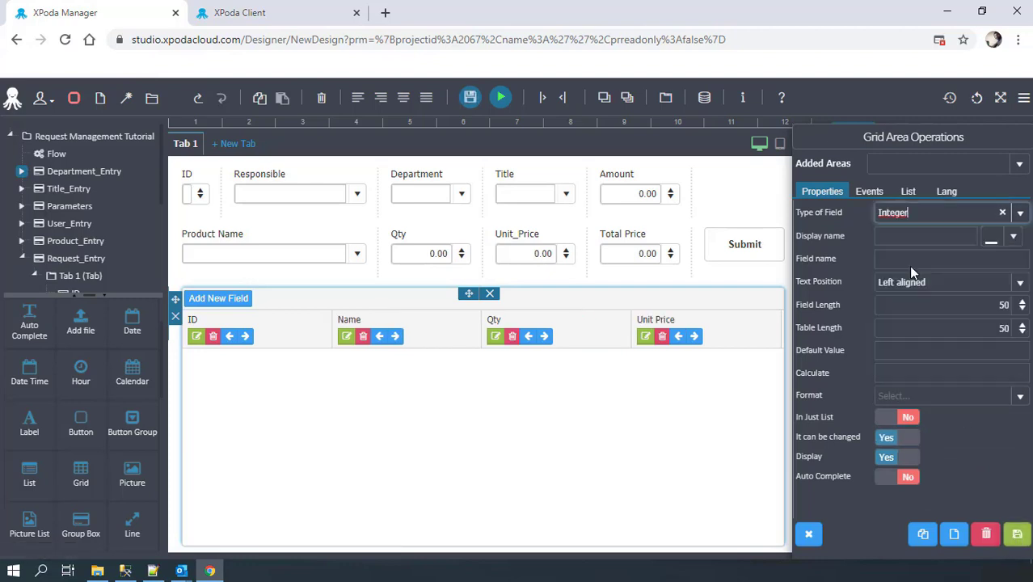
key("Tab")
type("Total")
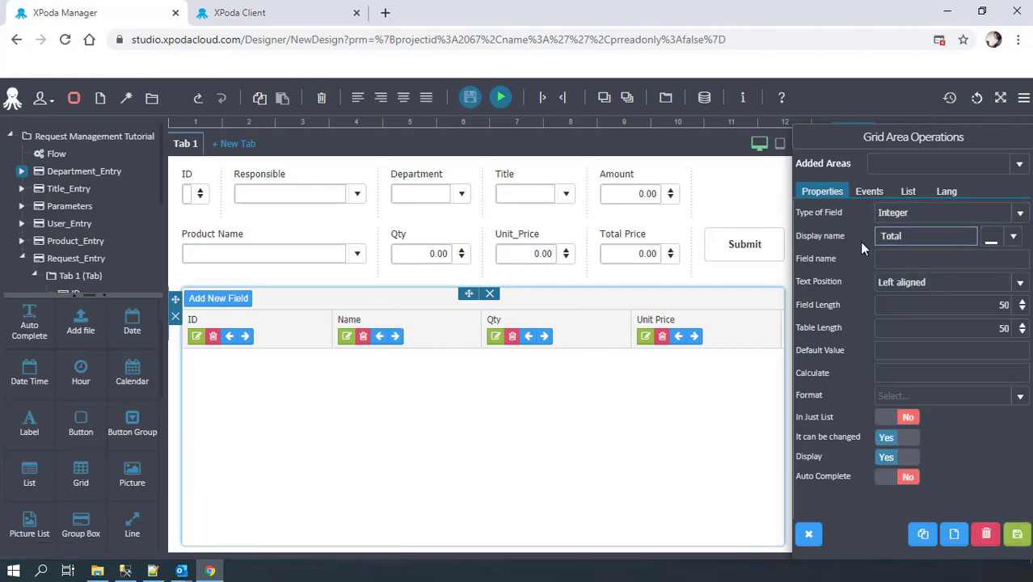
left_click(949, 395)
left_click(898, 432)
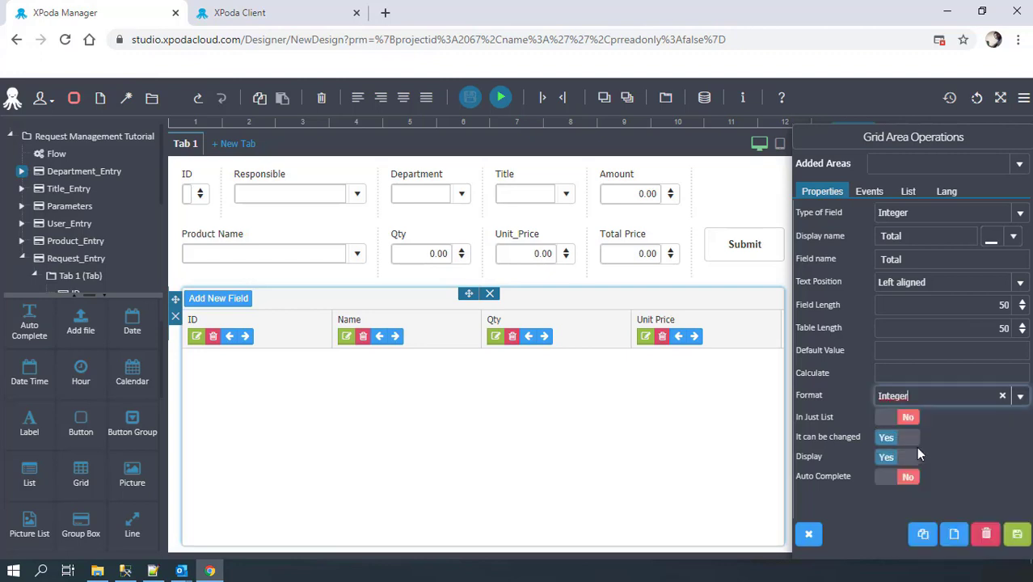
left_click(893, 437)
left_click(1016, 536)
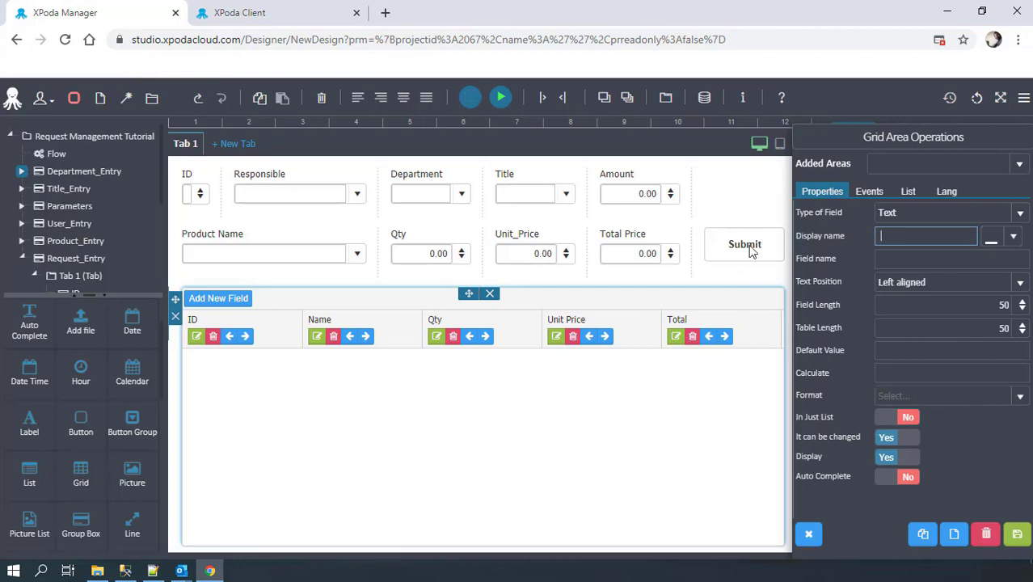
left_click(808, 537)
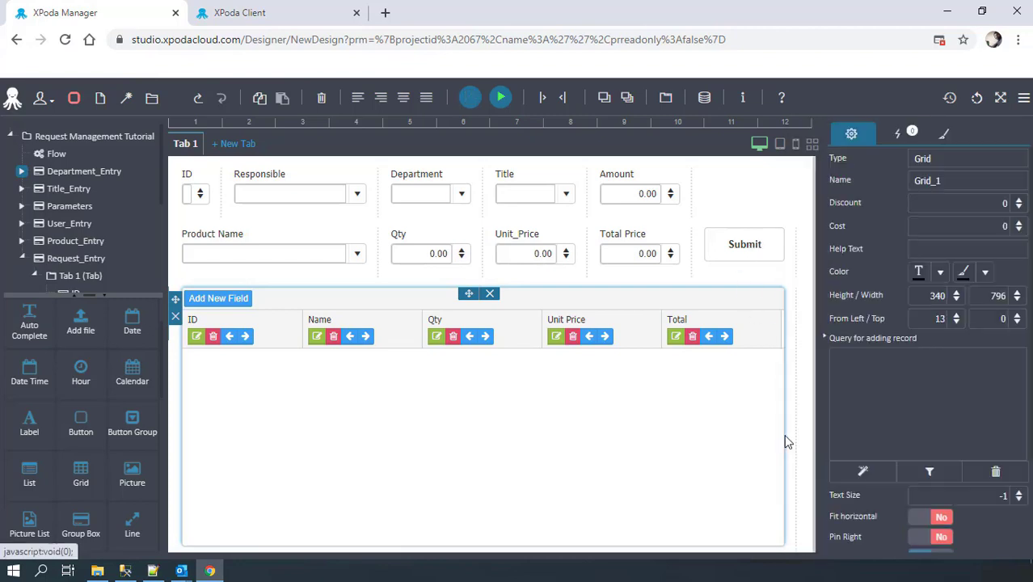
Step: Add a When clicked action to the Submit button with the Grid - Add Row operation
left_click(730, 249)
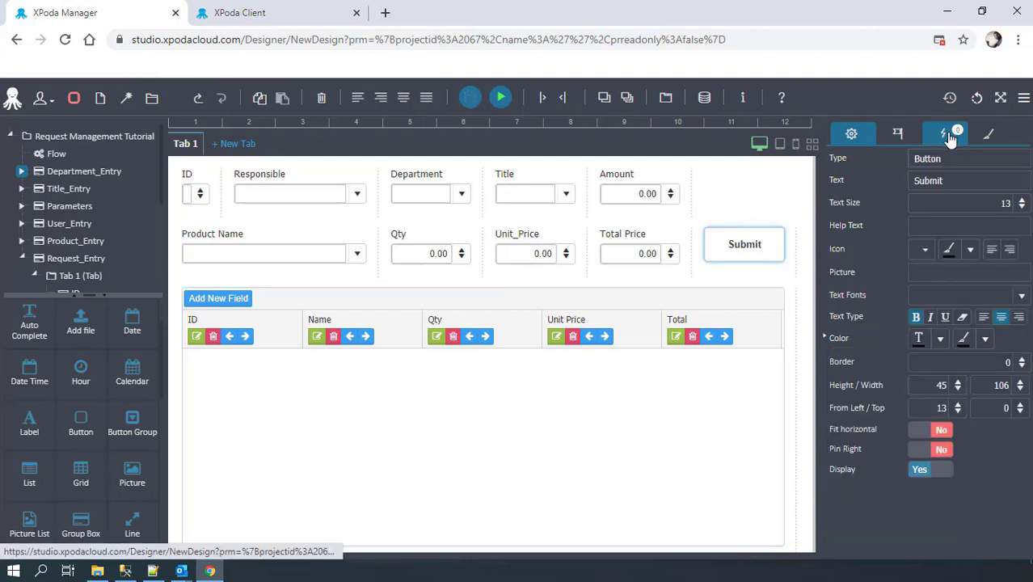
left_click(944, 133)
left_click(879, 160)
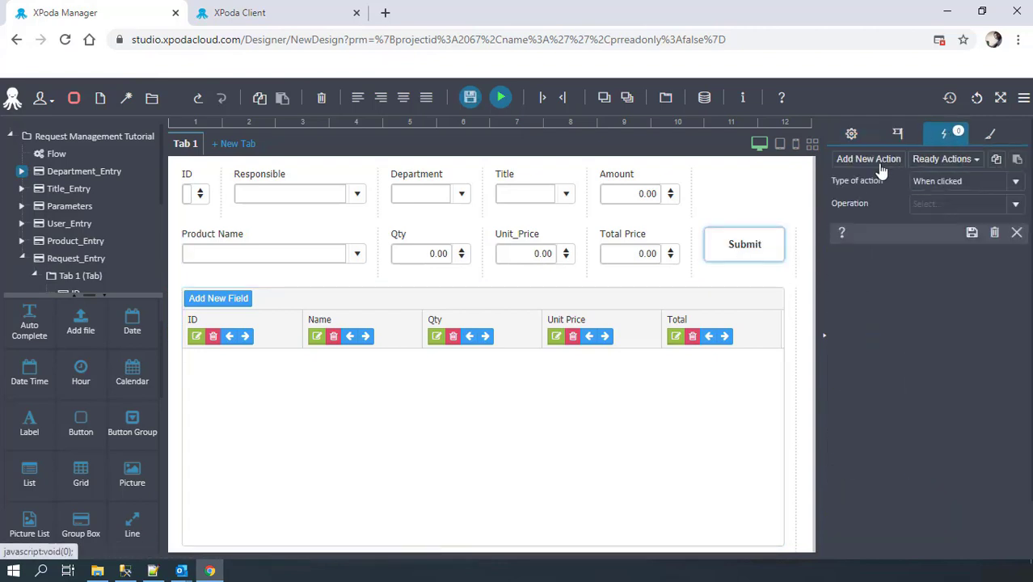
left_click(948, 205)
type("gri")
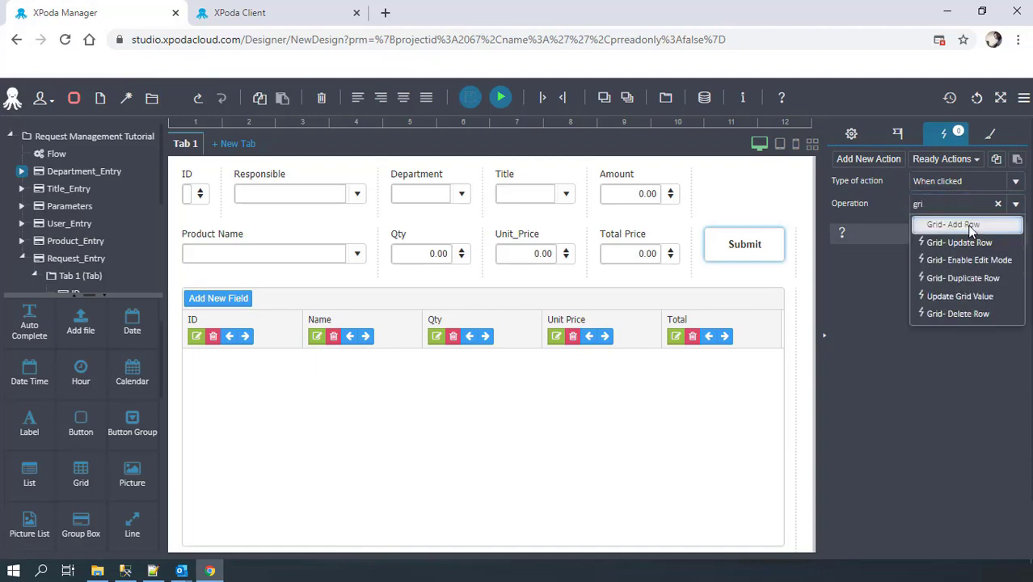
left_click(968, 226)
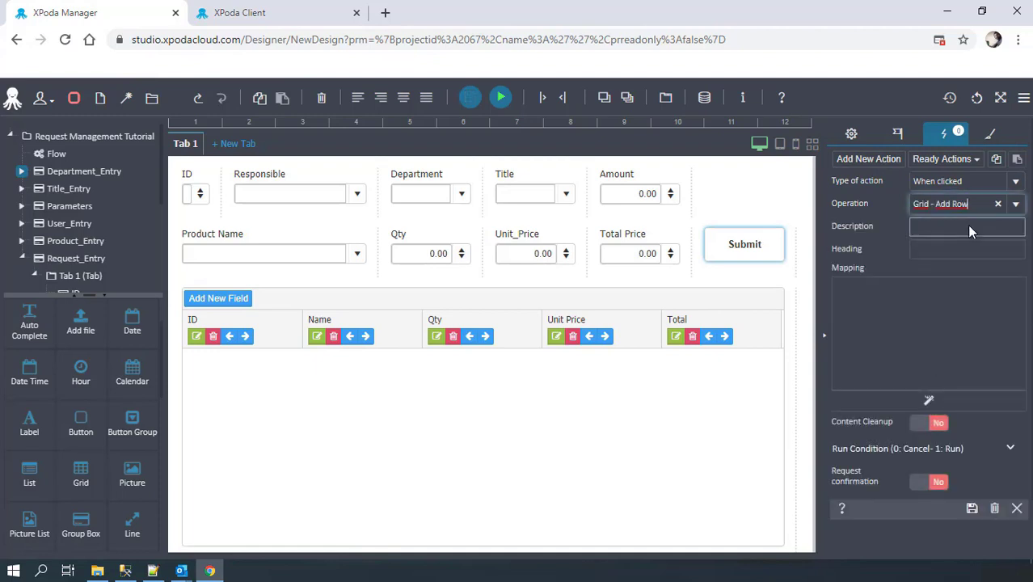
Step: In the action's mapping, link the grid's ID to Product_Name and Name to Product_Name_Text
left_click(926, 403)
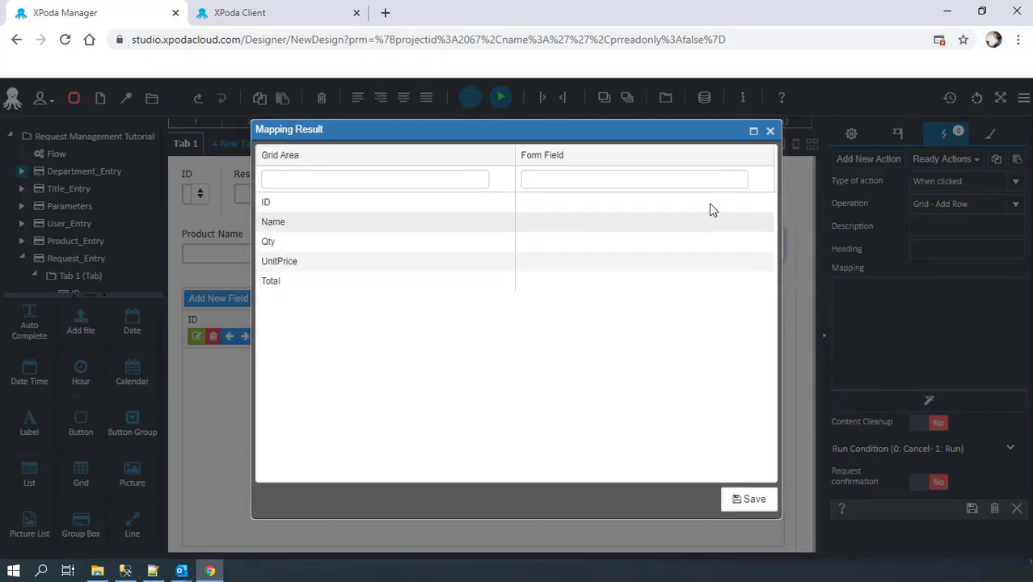
left_click(709, 202)
left_click(763, 209)
left_click(589, 310)
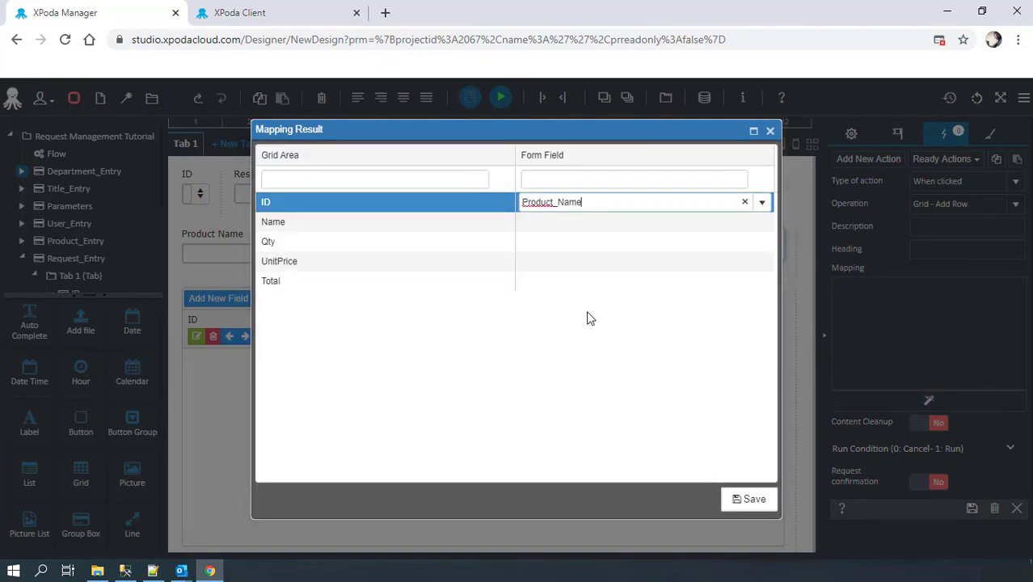
left_click(567, 224)
left_click(762, 222)
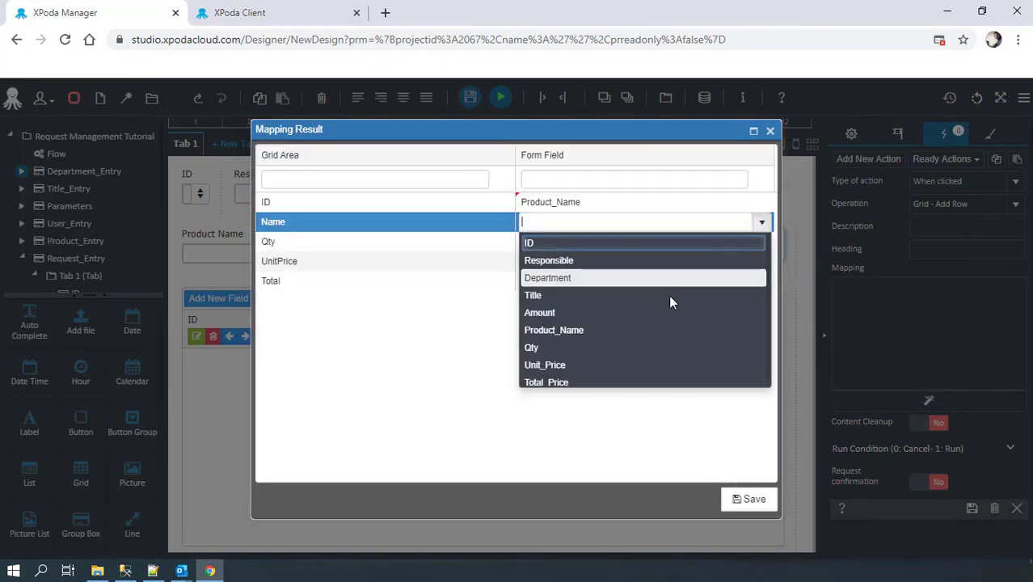
left_click(647, 330)
type("_Text")
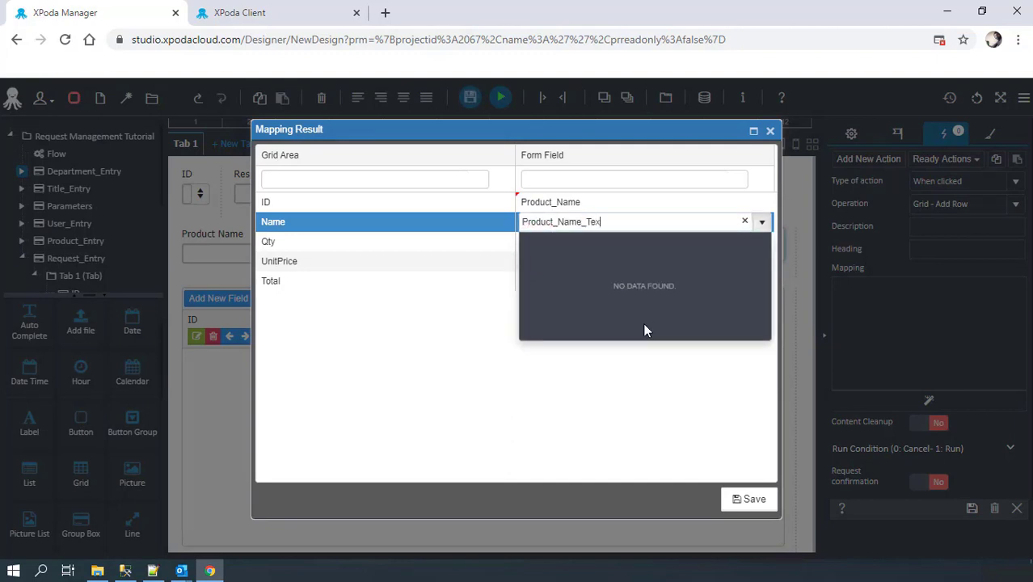
key("Return")
Step: Map Qty to Qty, UnitPrice to Unit_Price and Total to Total_Price, and save the mapping and the Submit action
left_click(639, 242)
left_click(761, 241)
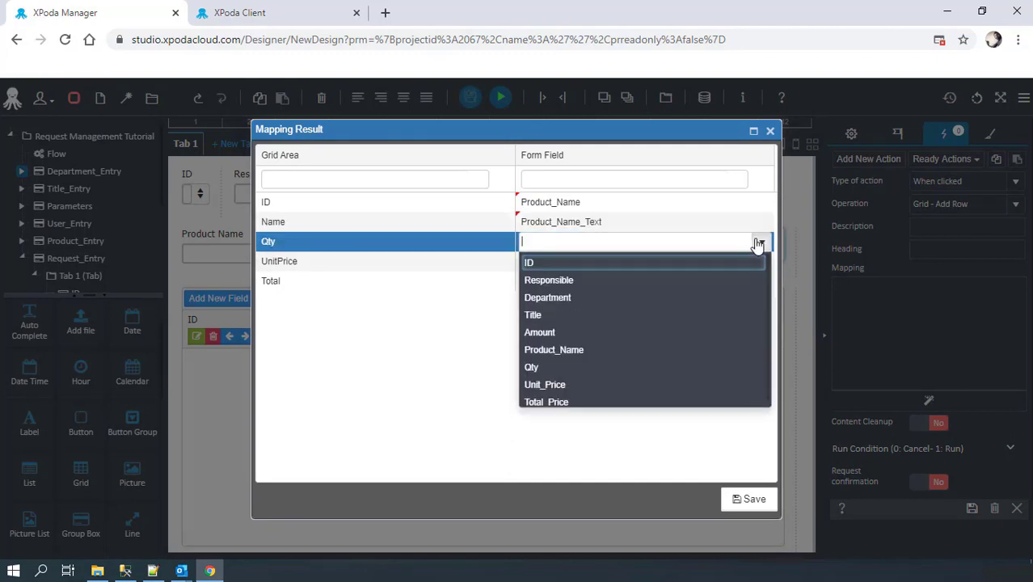
left_click(546, 368)
left_click(611, 266)
left_click(761, 262)
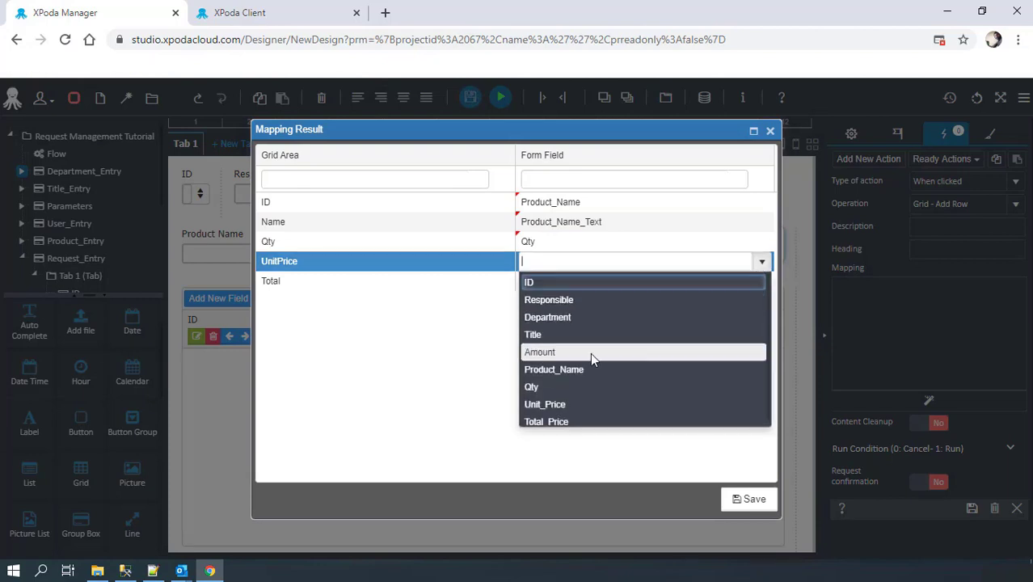
left_click(568, 405)
left_click(607, 280)
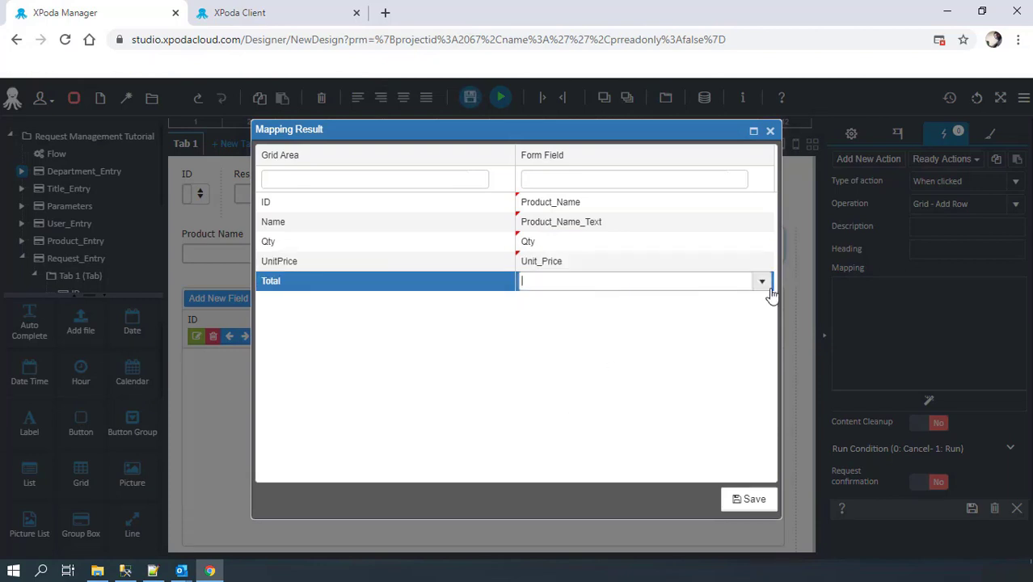
left_click(760, 281)
left_click(563, 442)
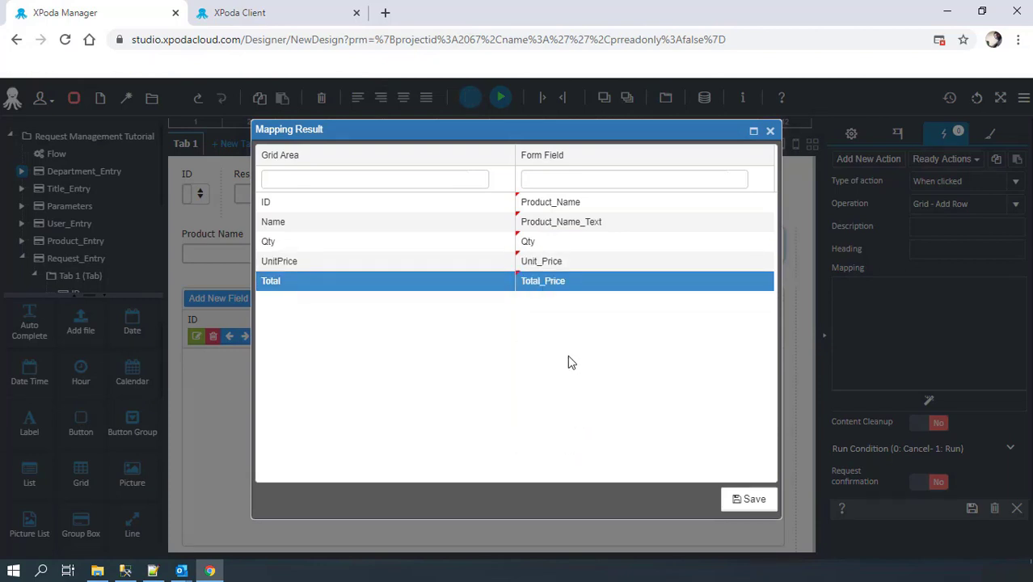
left_click(735, 501)
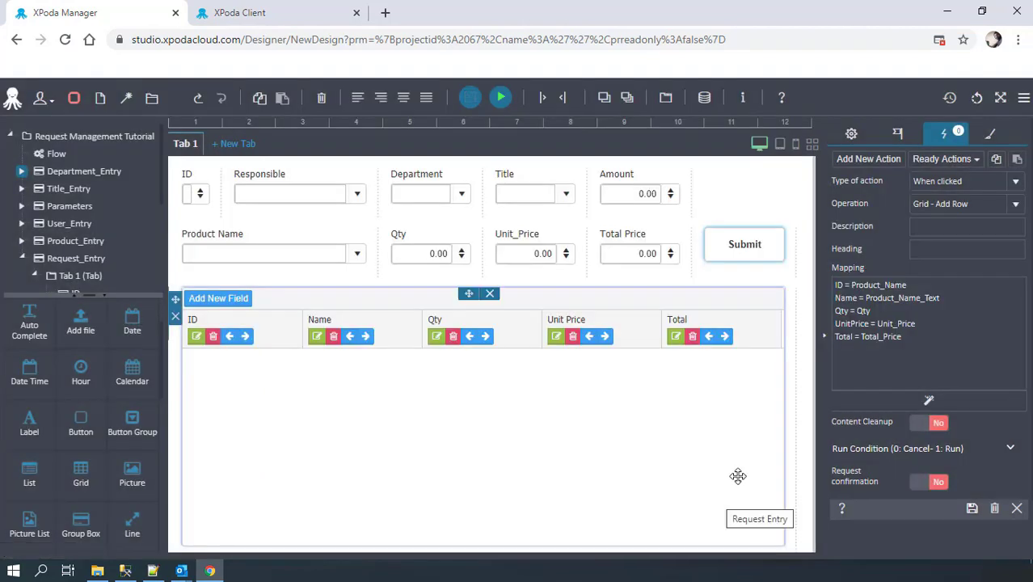
left_click(903, 361)
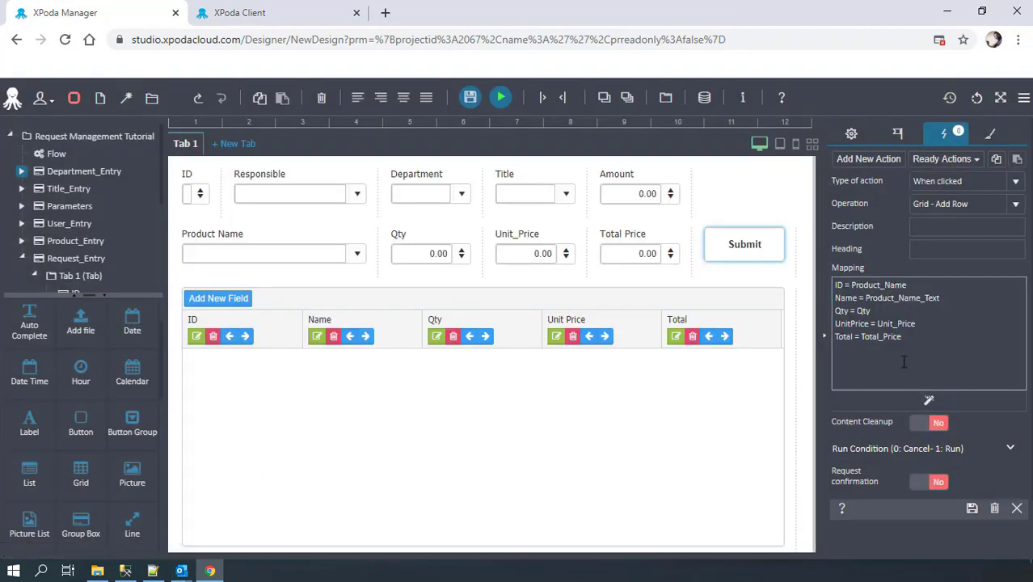
left_click(971, 508)
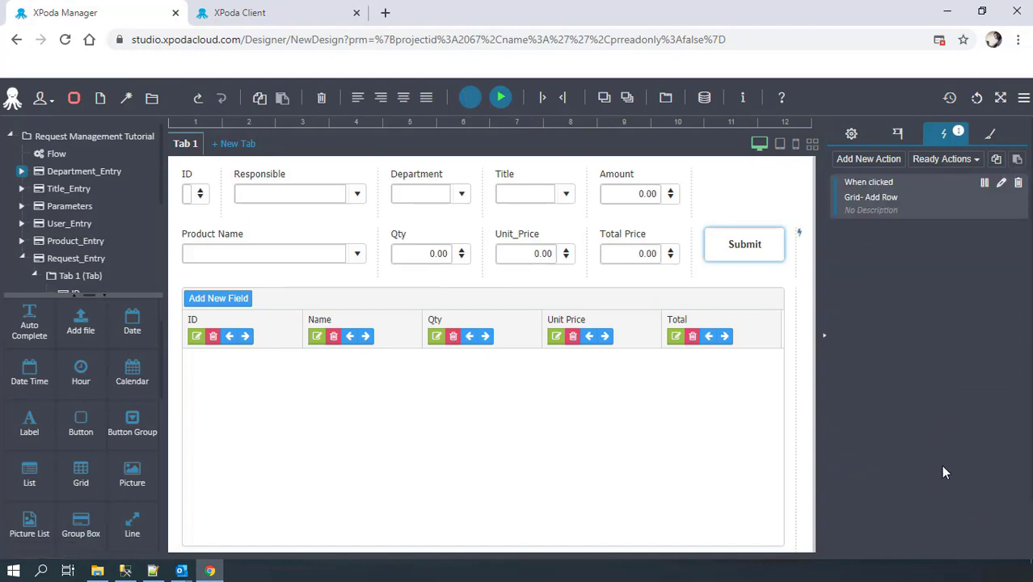
Step: Add a When the value changes action with the Calculate operation to the Amount field
left_click(638, 194)
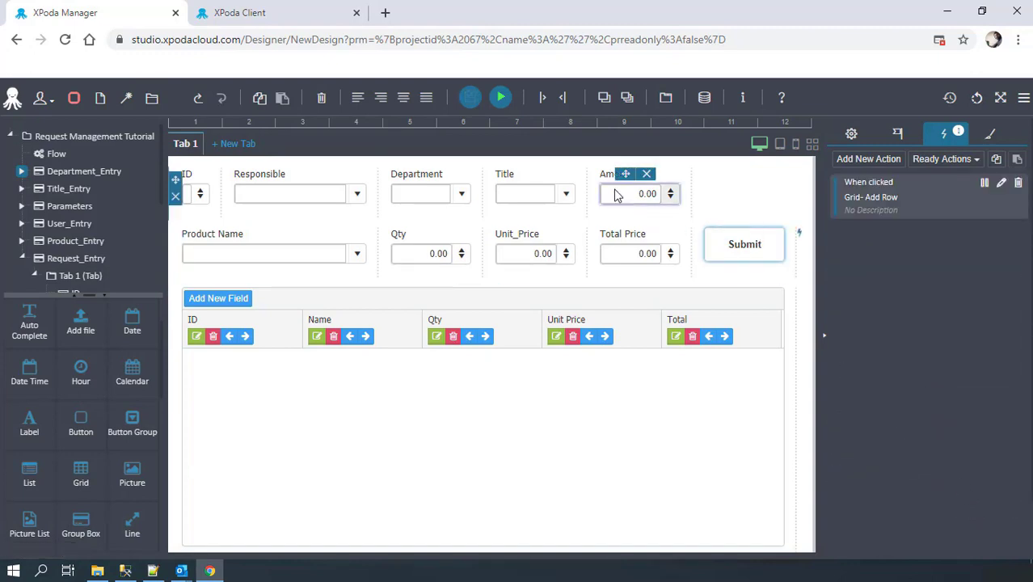
left_click(866, 160)
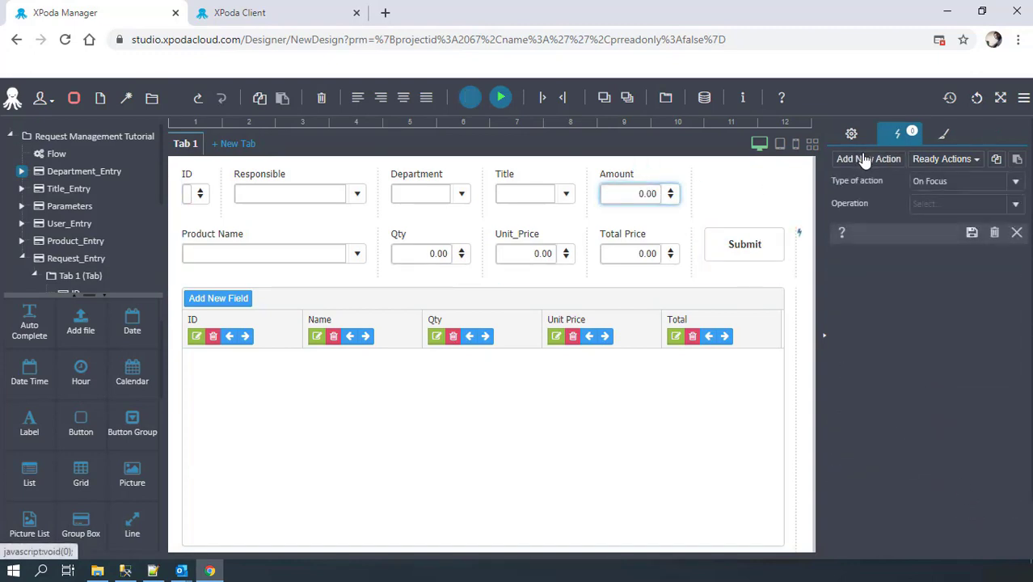
left_click(951, 183)
type("va")
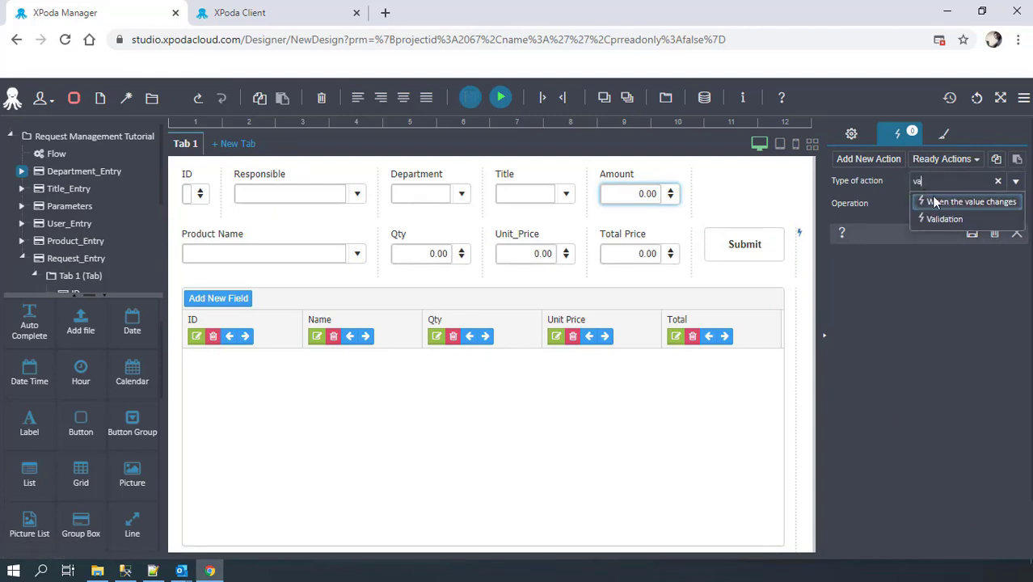
left_click(949, 203)
left_click(938, 204)
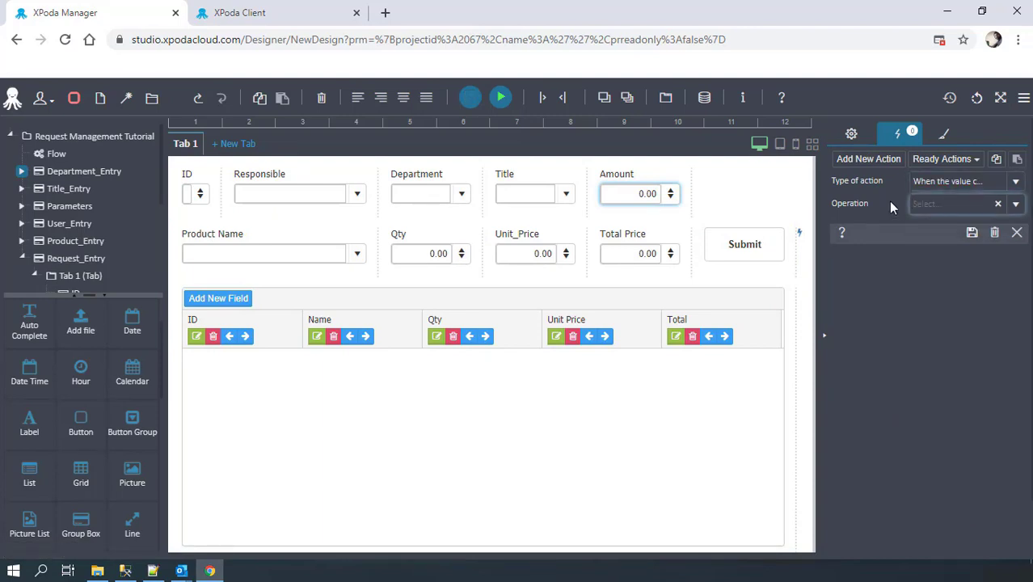
type("cal")
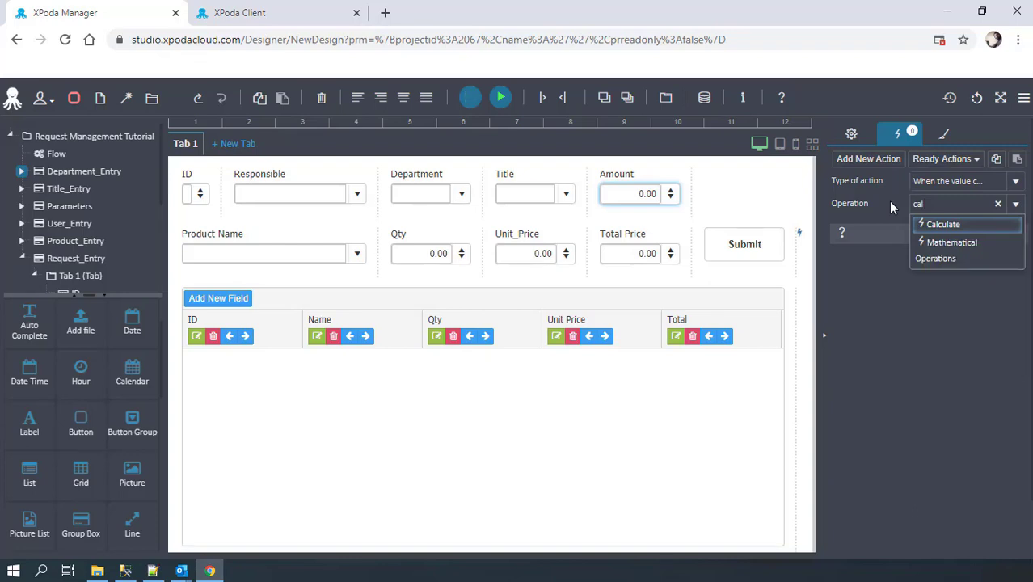
left_click(929, 225)
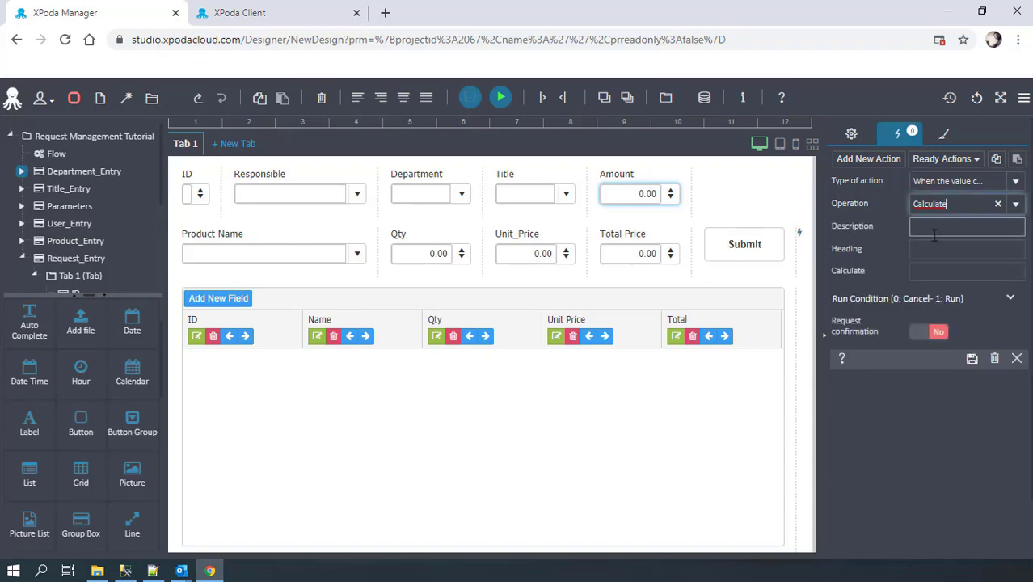
Step: Enter a SUM formula for the total as the Amount action's calculation and save the action
left_click(921, 273)
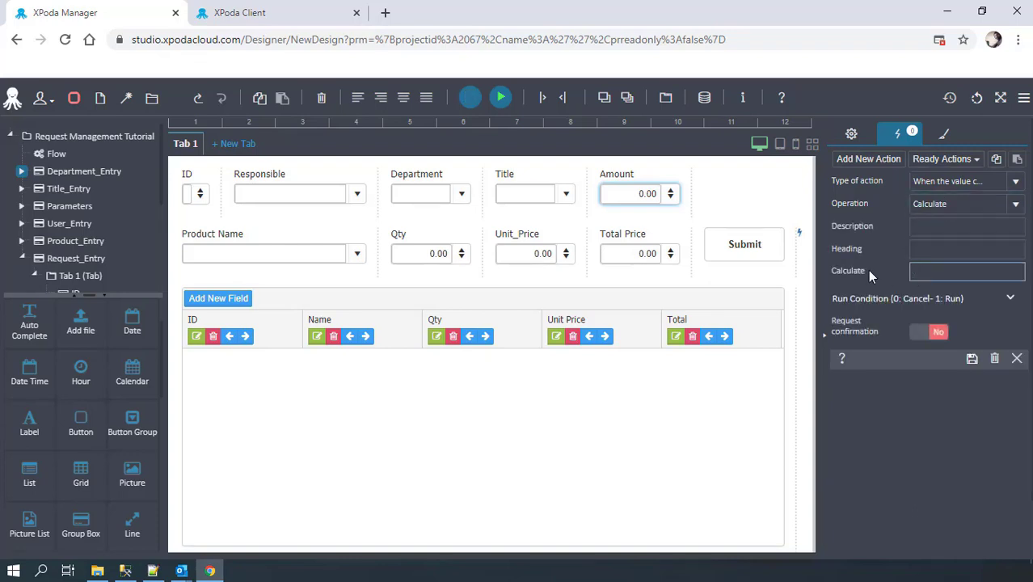
type("SUM(Tot")
key("BackSpace")
left_click(973, 361)
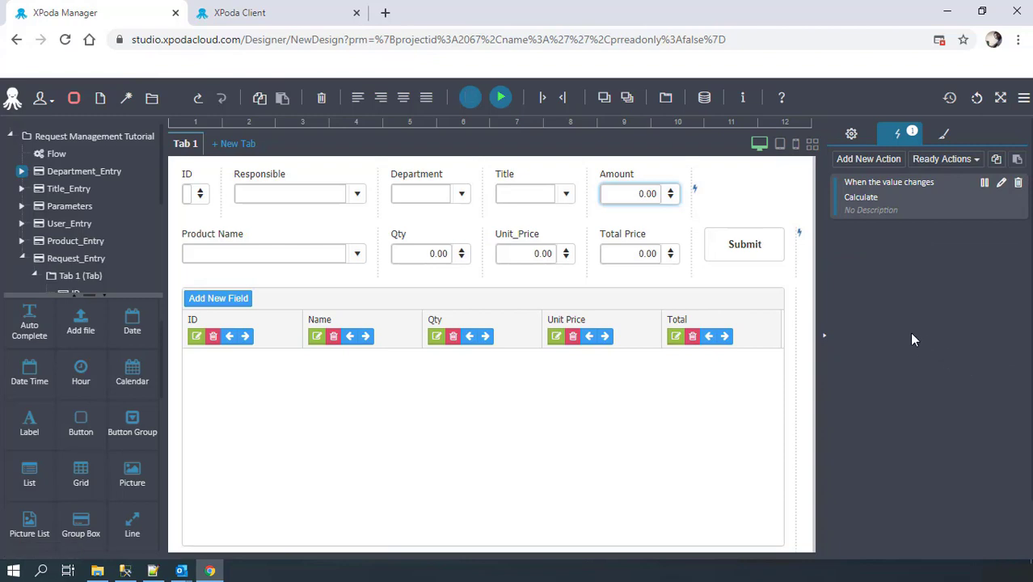
Step: Add a When the value changes action with the Update Value operation to the Product Name field
left_click(284, 257)
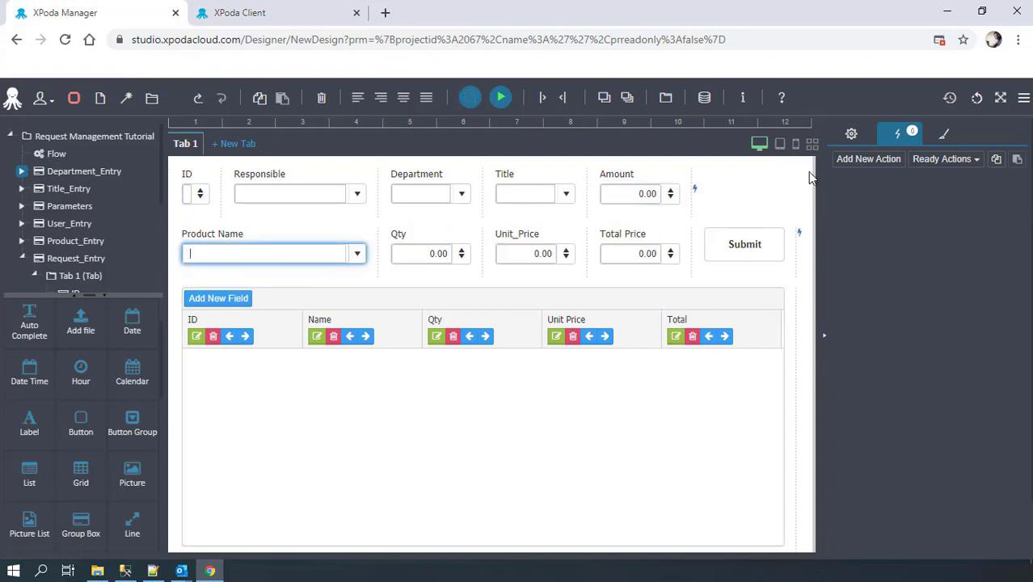
left_click(866, 160)
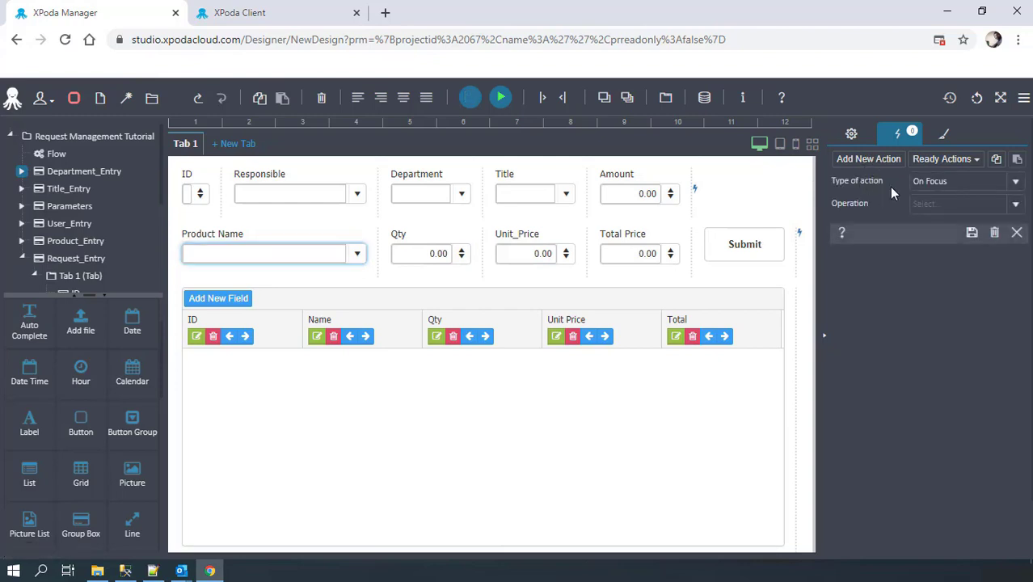
left_click_drag(948, 183, 908, 181)
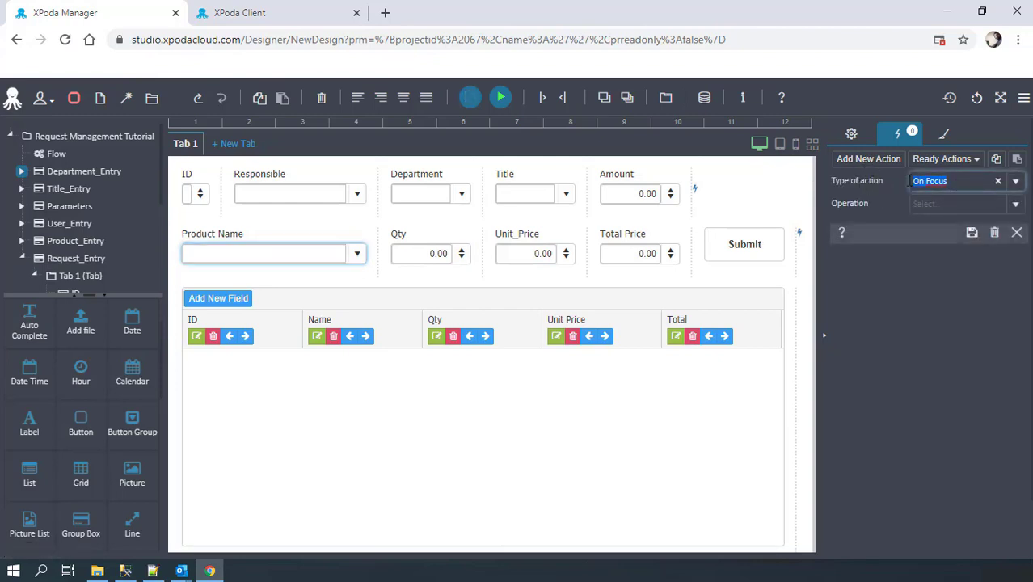
left_click(1015, 181)
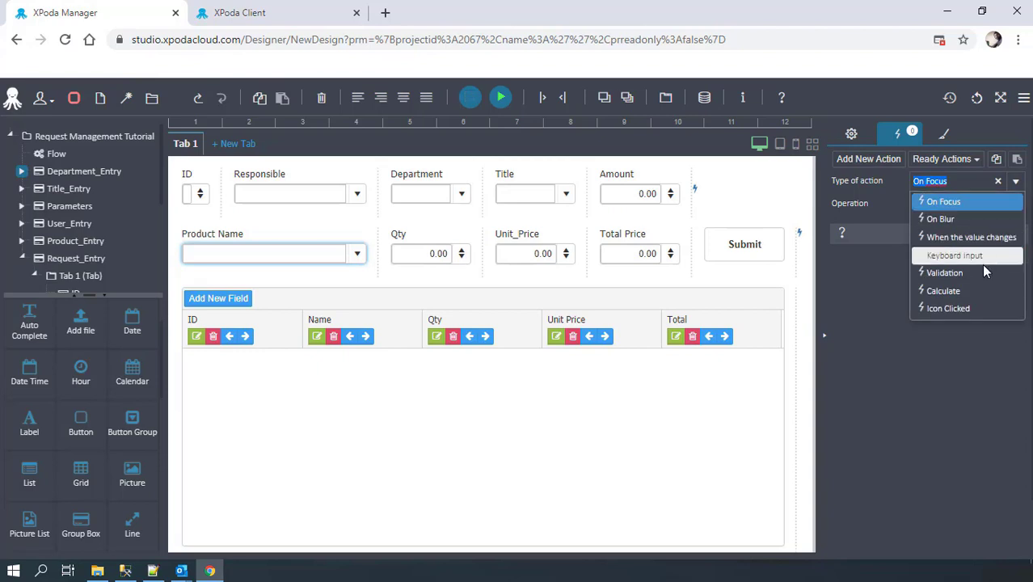
left_click(980, 240)
left_click(942, 206)
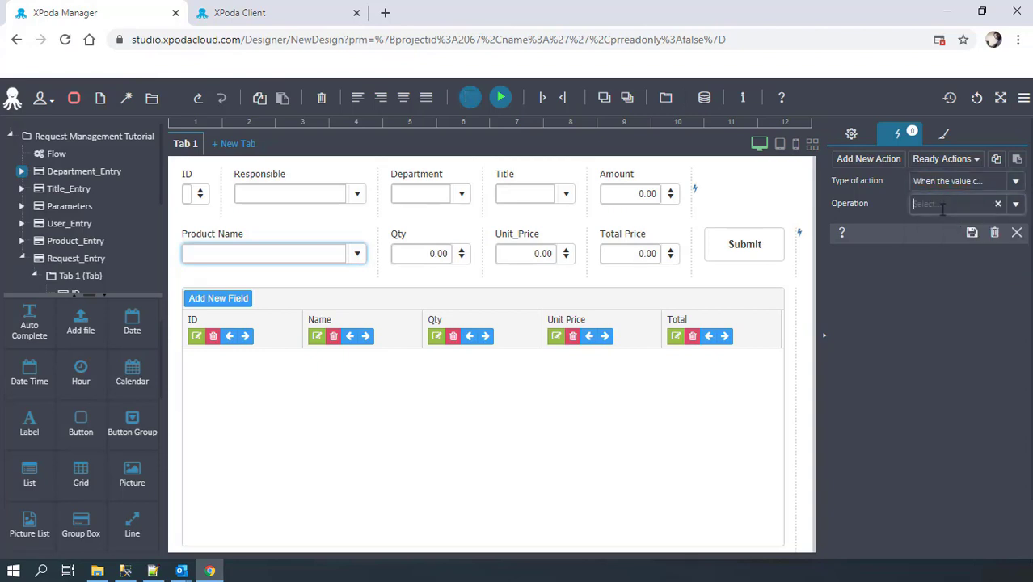
type("Update Value")
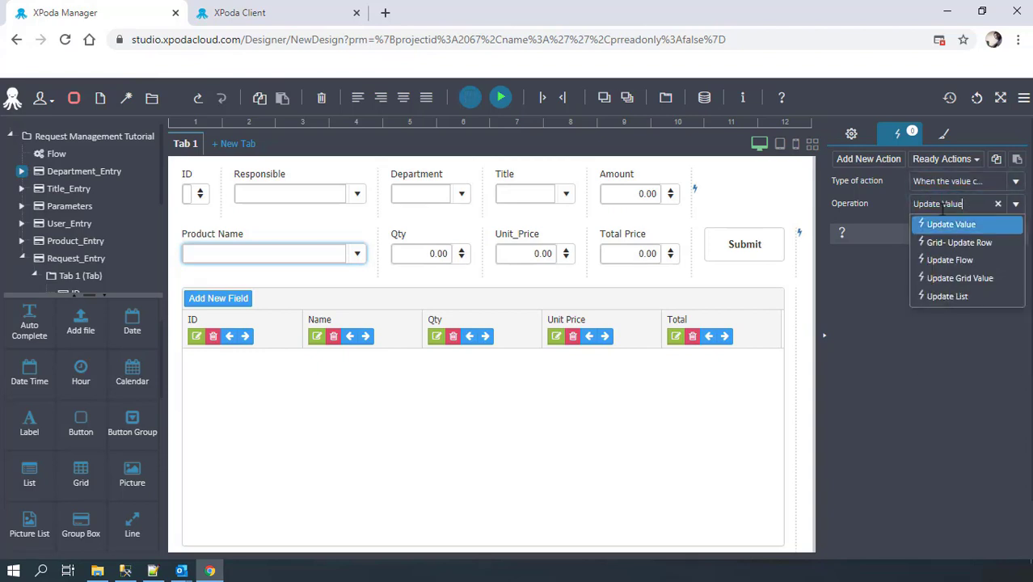
key("Return")
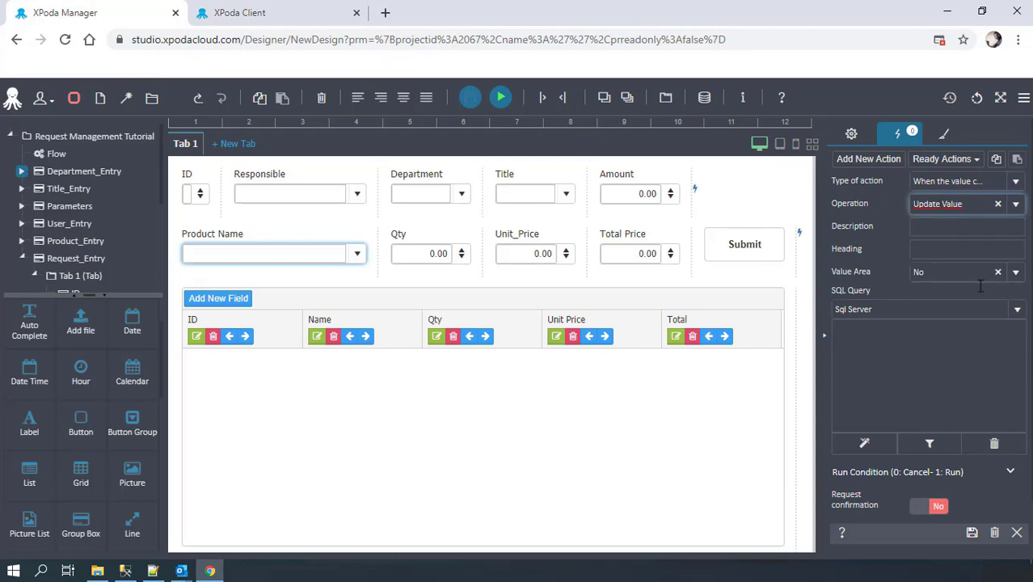
Step: Set the Product Name action's value area to Unit_Price
left_click(980, 273)
type("u")
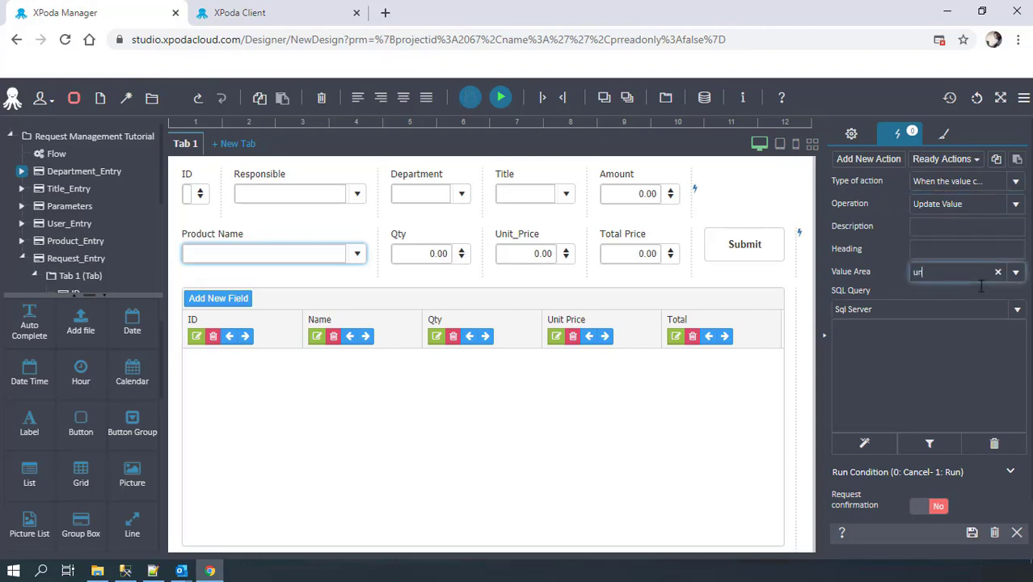
type("n")
key("Down")
key("Down")
key("Down")
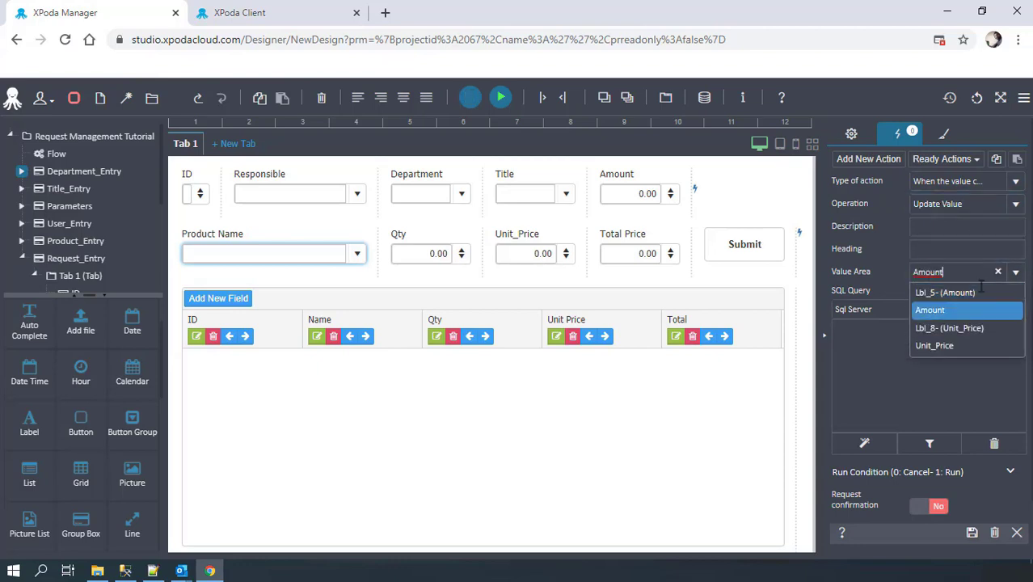
key("Return")
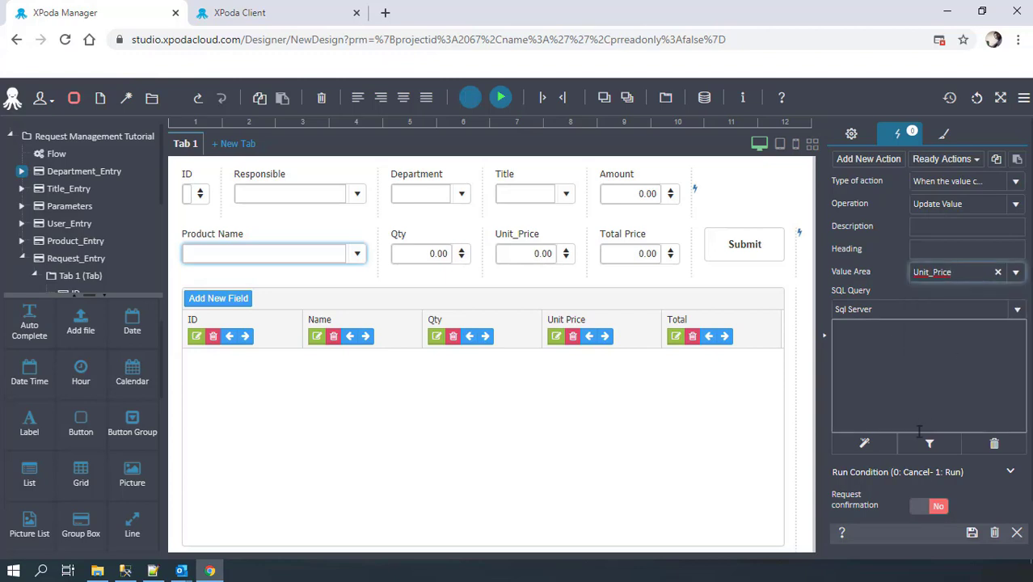
Step: In the action's query builder, find the RM_PRODUCT_ENTRY table and add its Price and UserTableID columns to the query
left_click(864, 443)
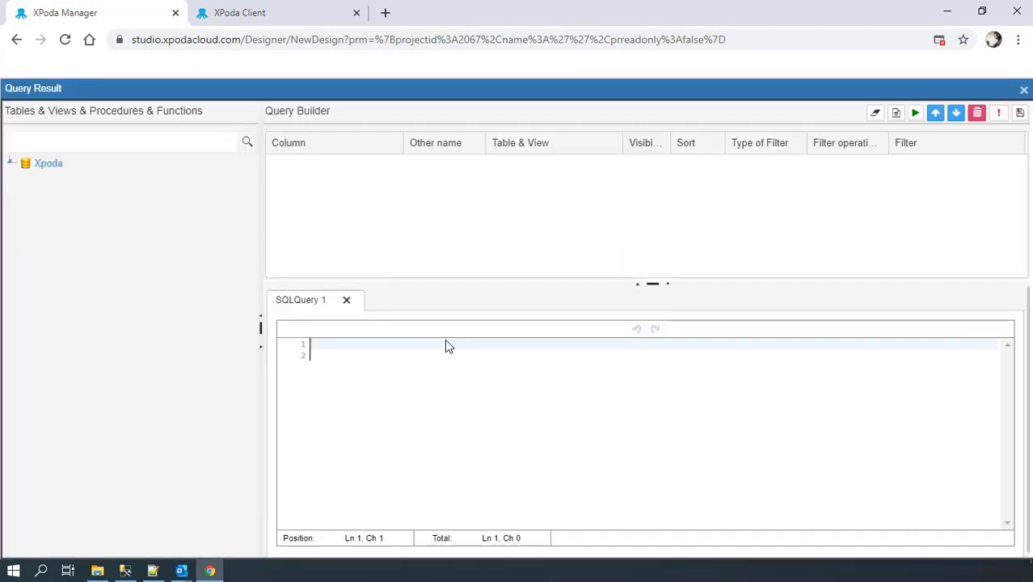
left_click(21, 180)
left_click(36, 143)
type("RM")
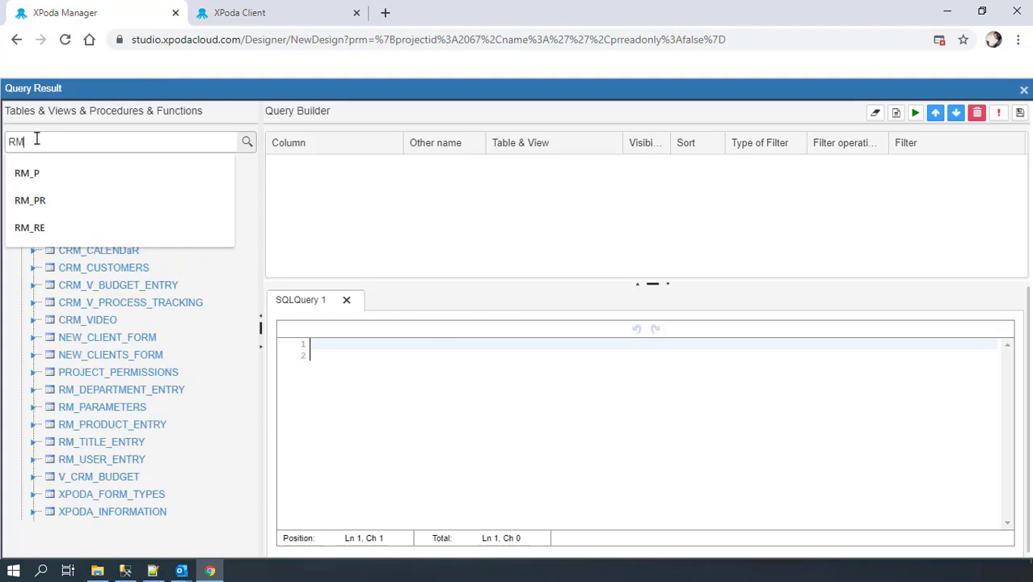
type("_p")
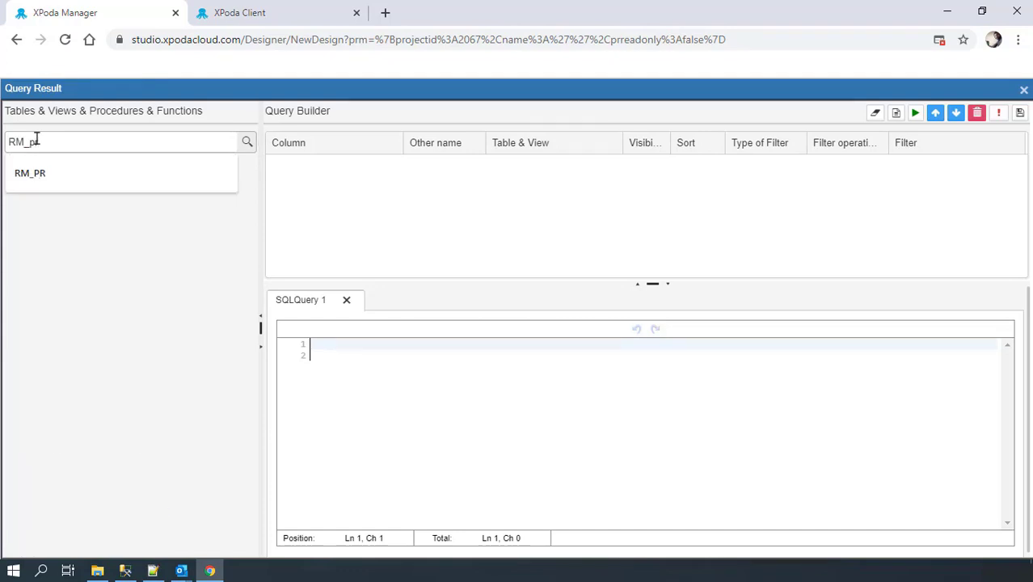
type("r")
left_click(136, 173)
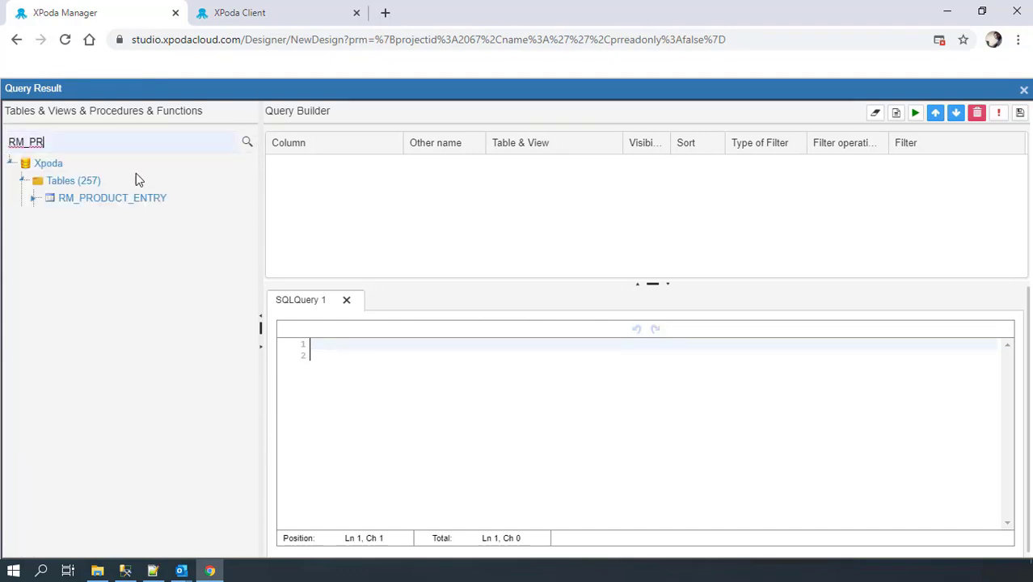
left_click(36, 202)
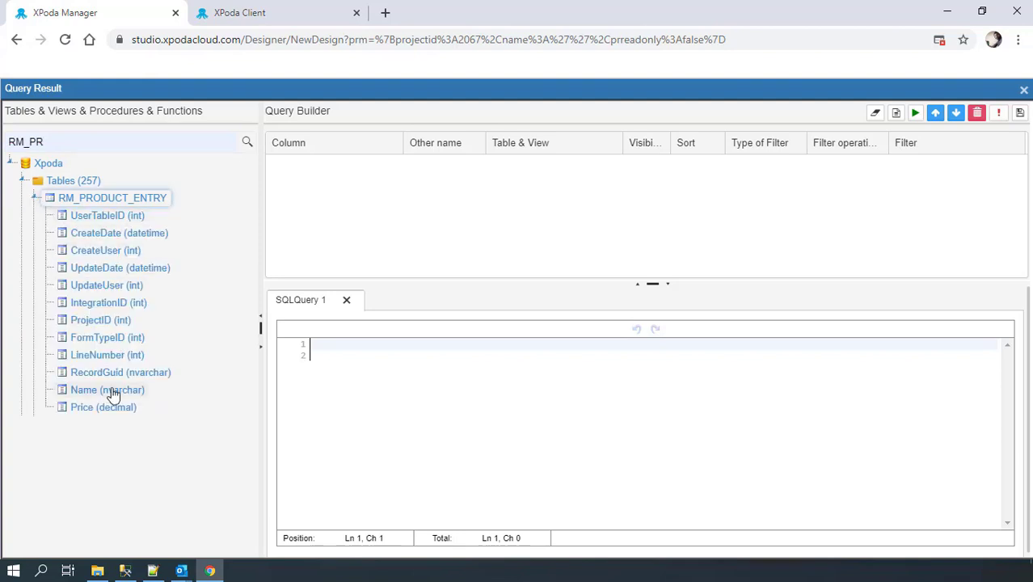
left_click_drag(108, 408, 298, 245)
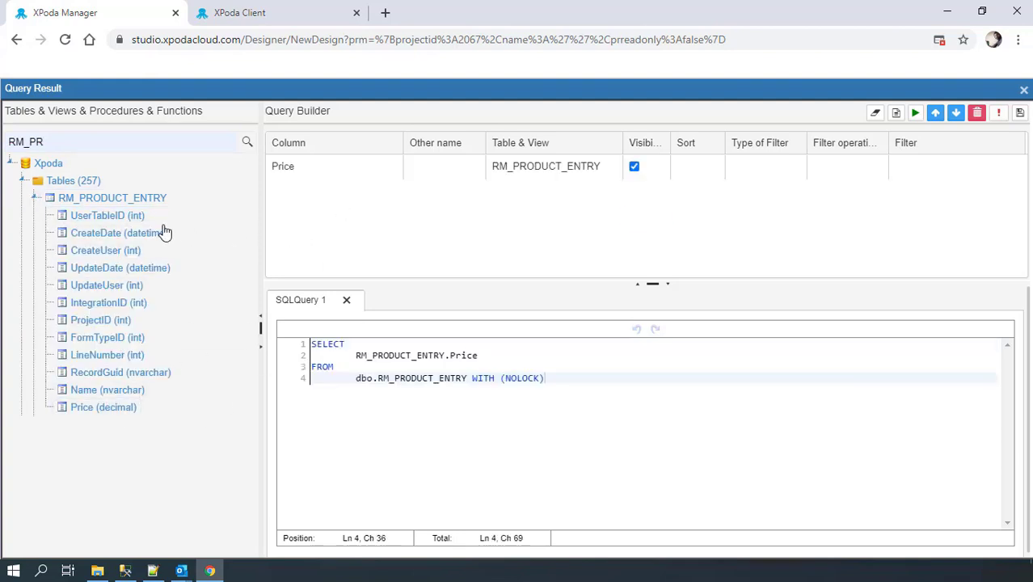
left_click_drag(108, 215, 368, 230)
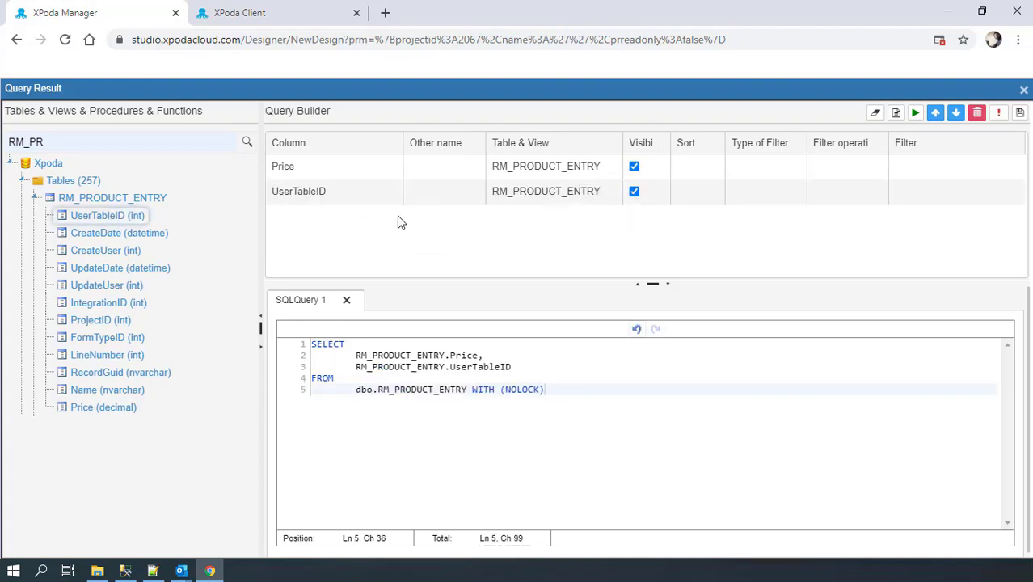
Step: Filter the query so that UserTableID equals $PProduct_Name
left_click(857, 186)
left_click(875, 194)
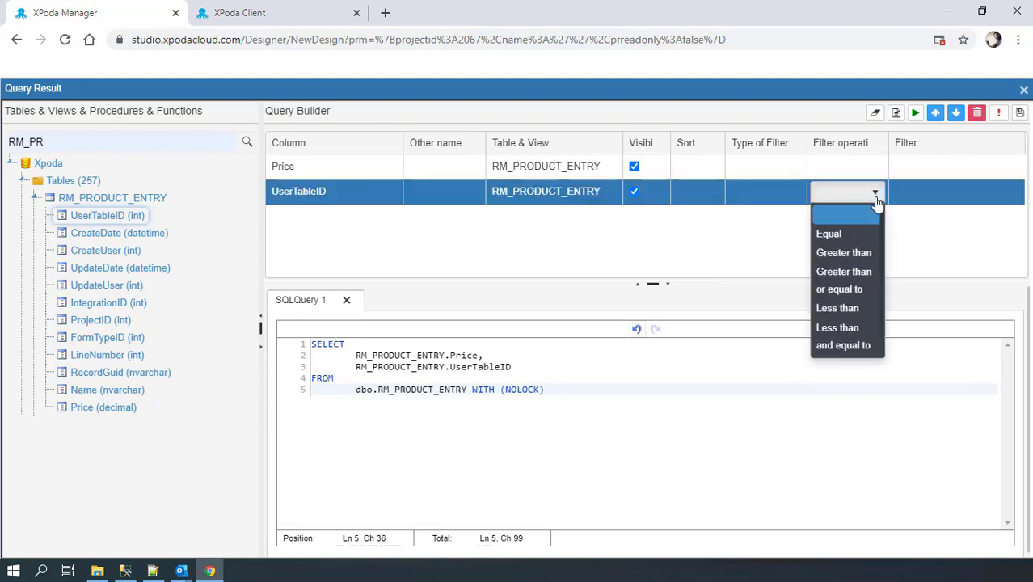
left_click(850, 232)
left_click(941, 192)
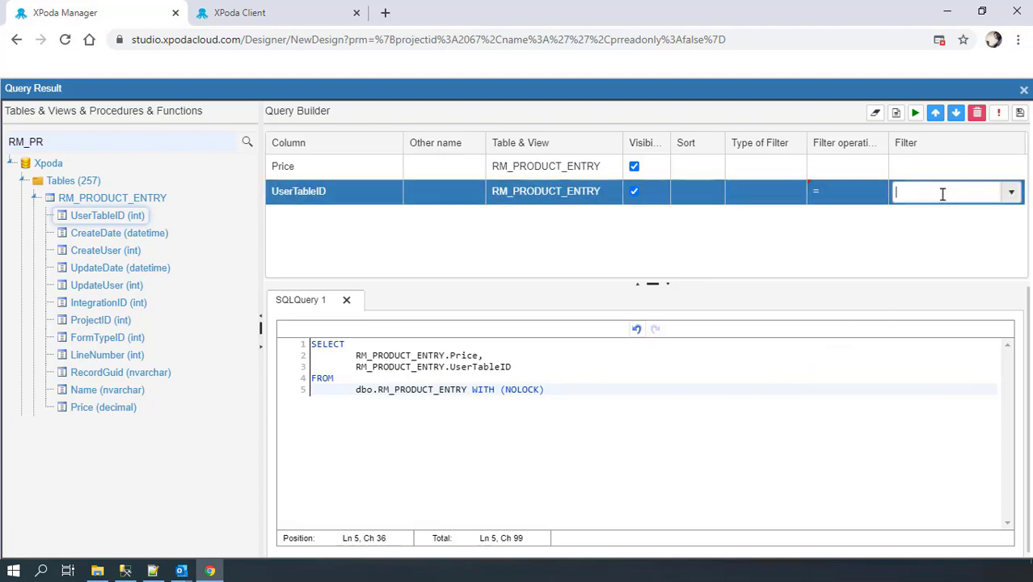
left_click(1011, 194)
left_click(940, 309)
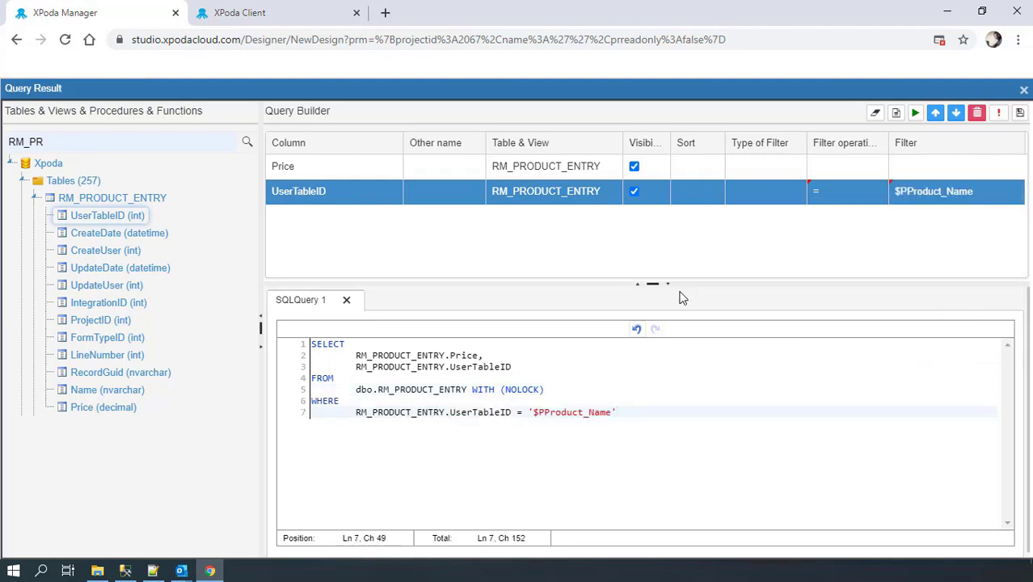
Step: Remove UserTableID from the query's SELECT list, leaving only Price, and save the query and the Product Name action
left_click_drag(517, 368, 483, 356)
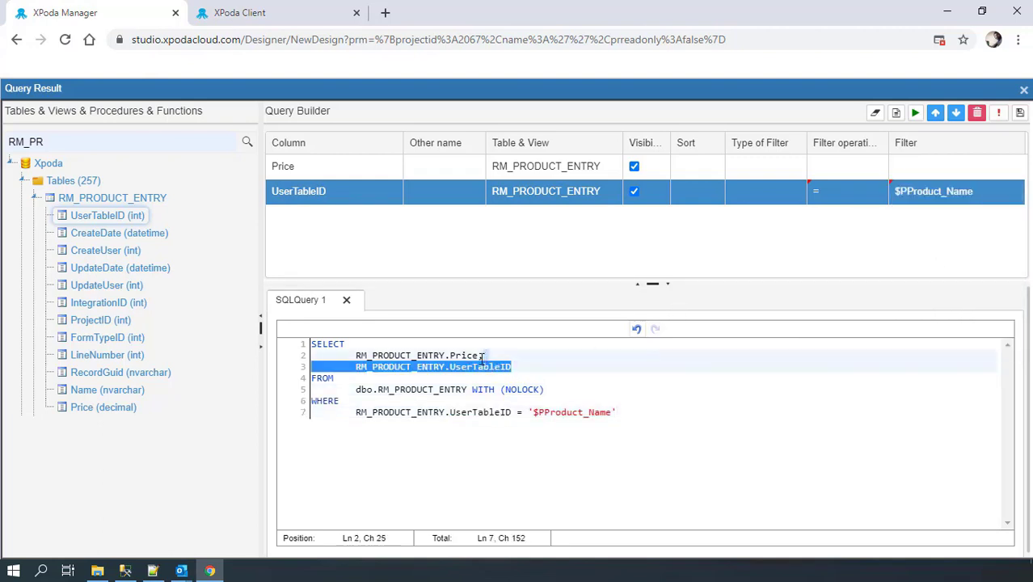
key("BackSpace")
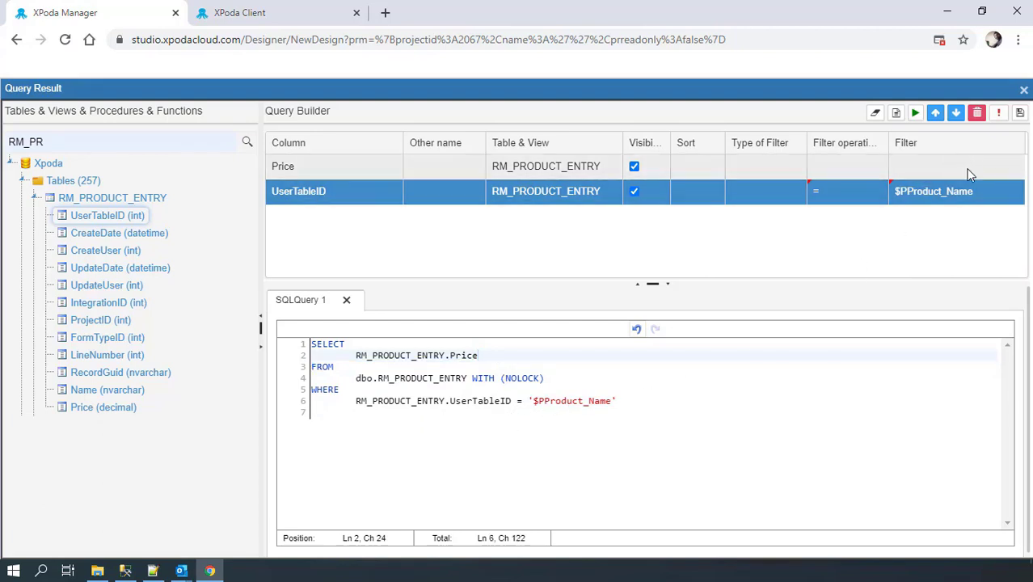
left_click(1020, 114)
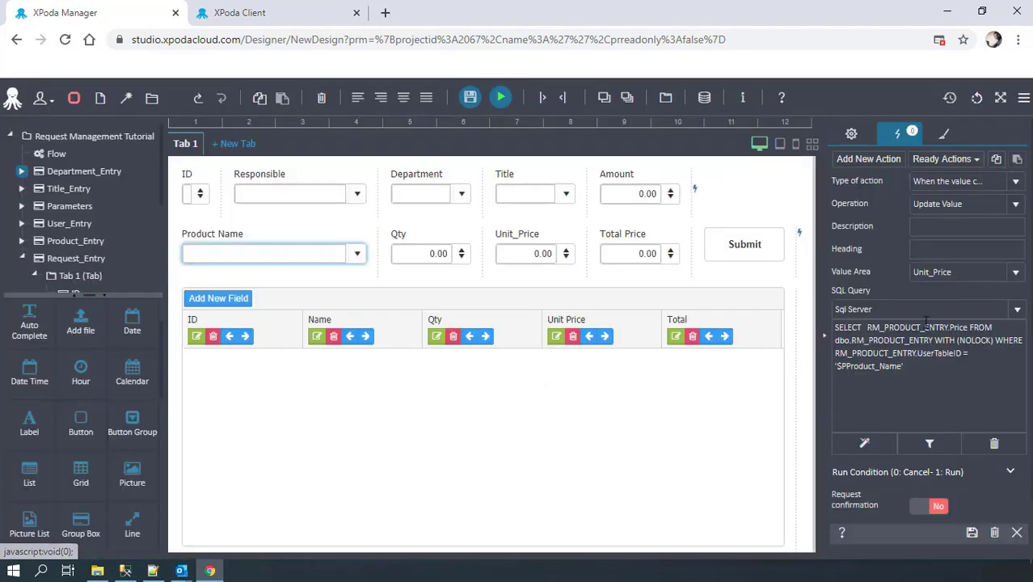
left_click(972, 533)
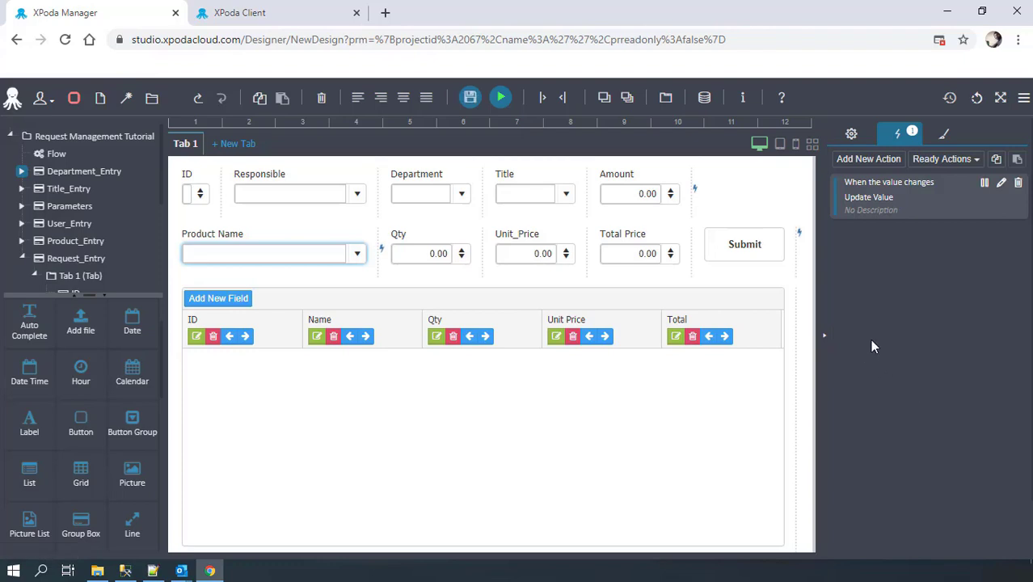
Step: Add a Mathematical Operations action to the Qty field that runs when the value changes
left_click(432, 253)
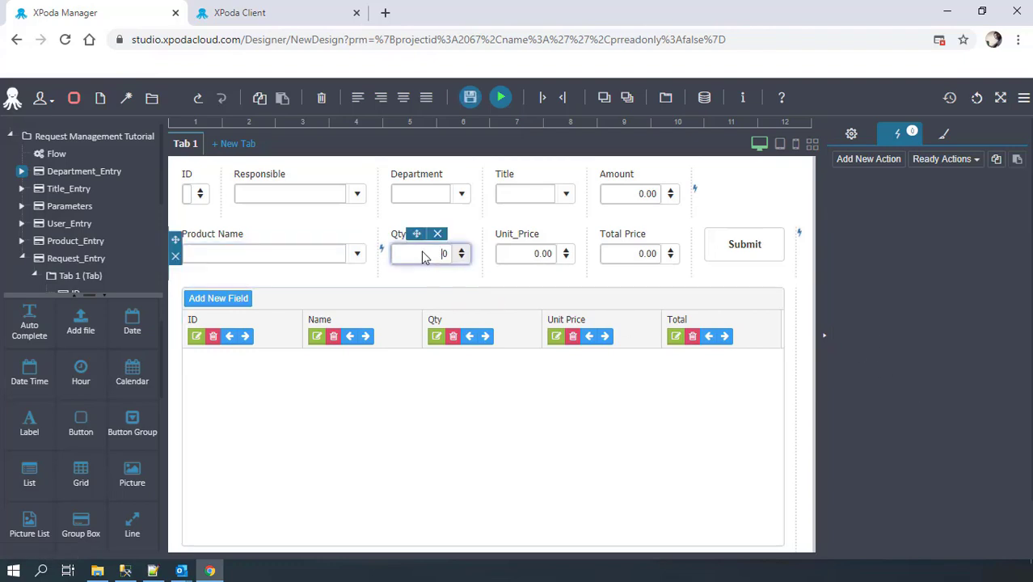
left_click(868, 159)
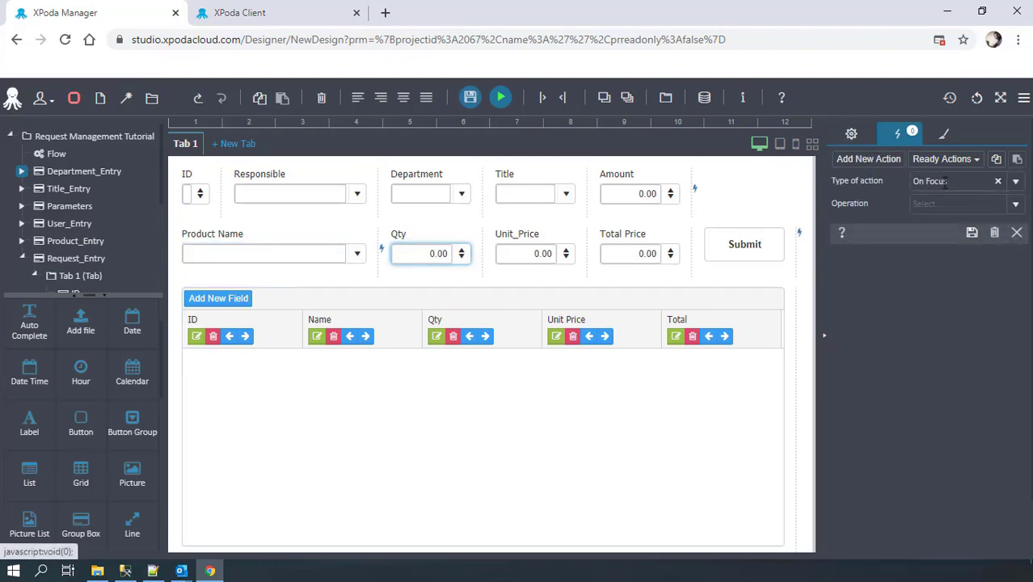
left_click(1014, 183)
left_click(941, 233)
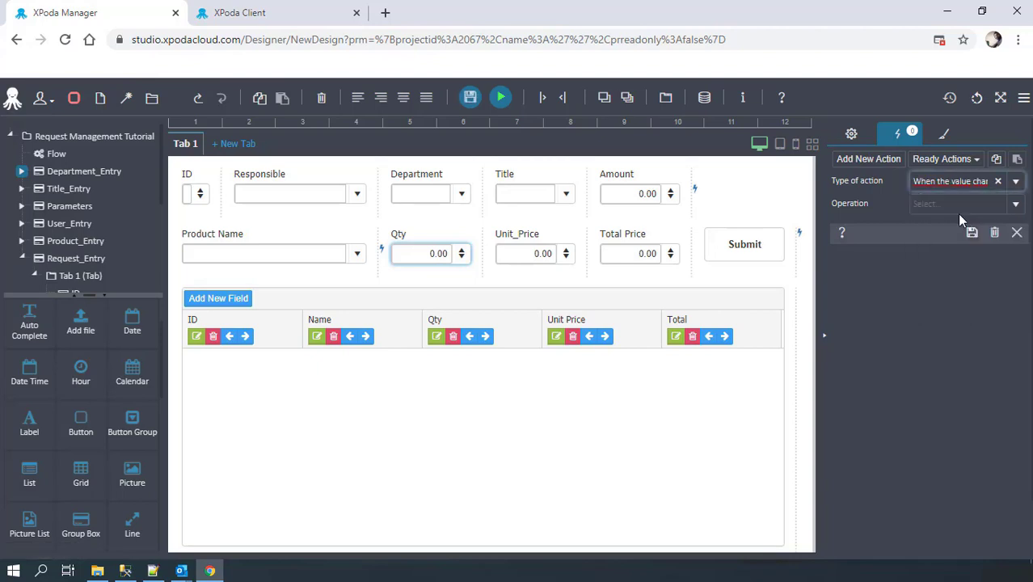
left_click(943, 205)
type("m")
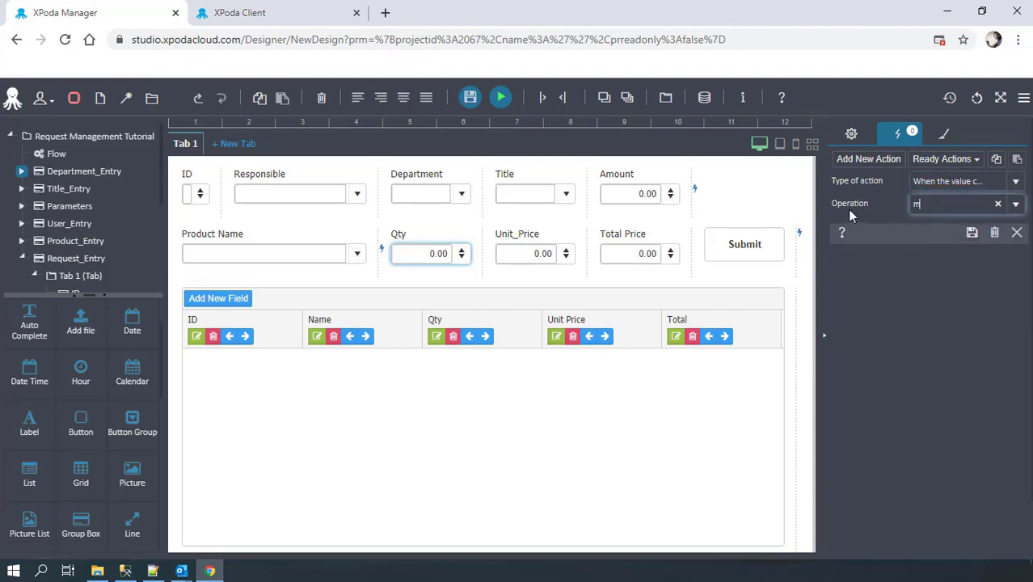
type("ath")
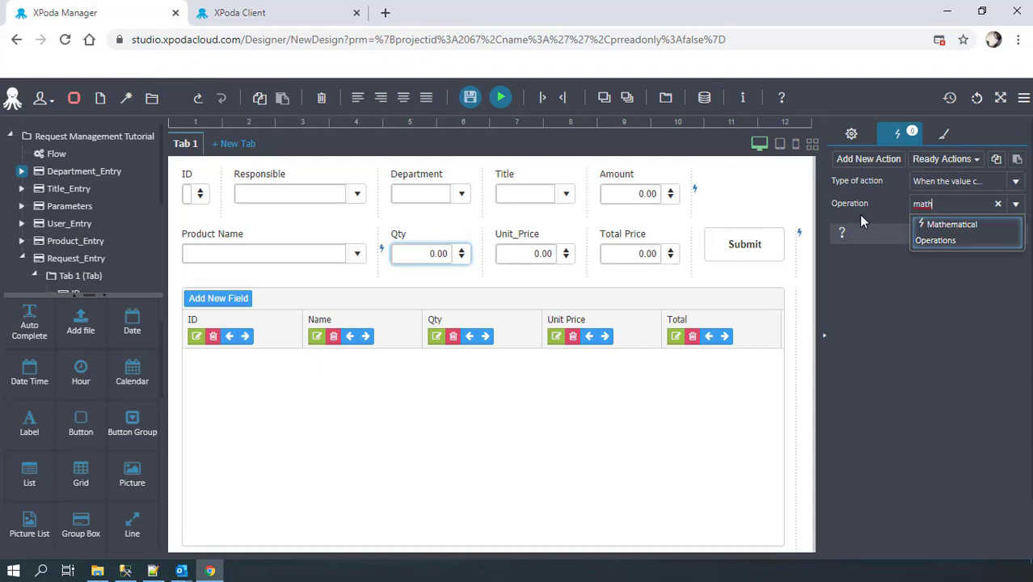
left_click(967, 226)
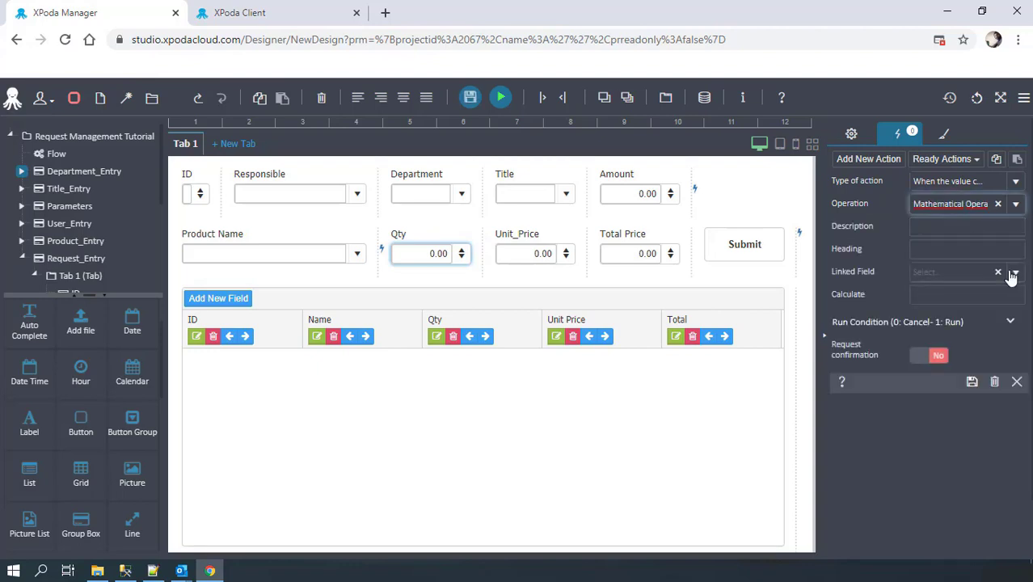
Step: Link the Qty action to Total_Price with the calculation '$PQty$' * '$PUnit_Price$', and save the action and the form
left_click(1010, 275)
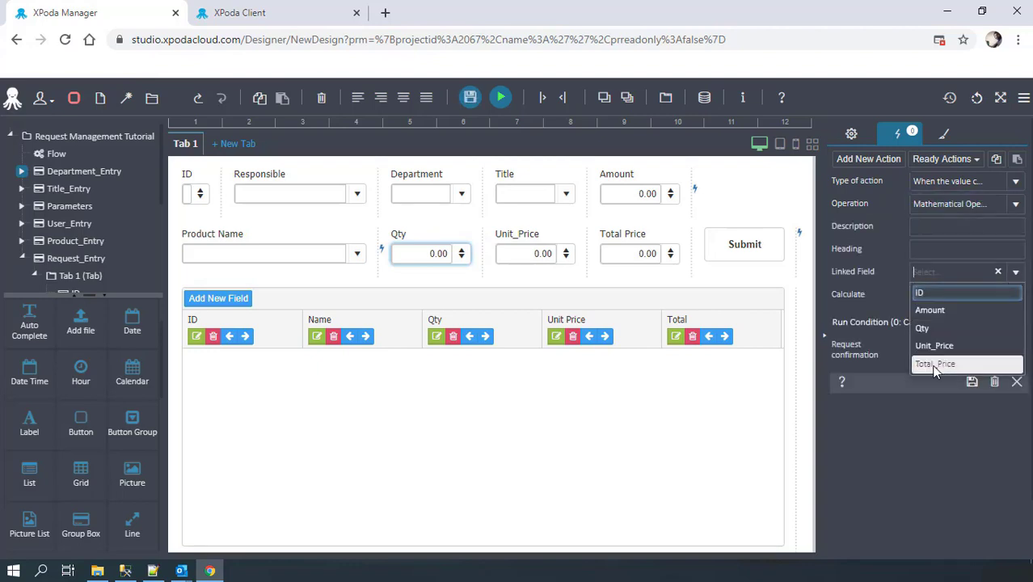
left_click(935, 365)
left_click(862, 294)
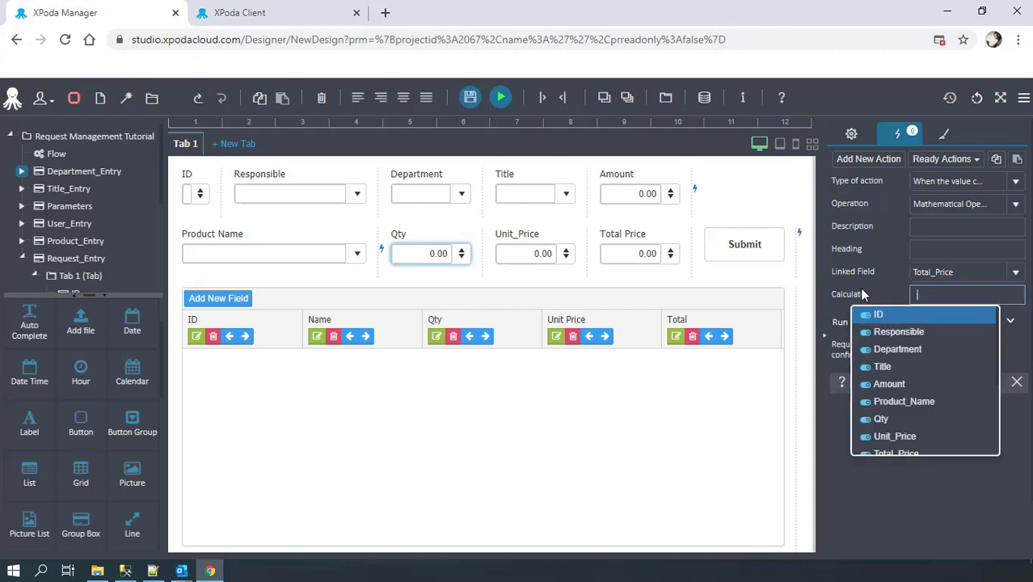
type("Q")
key("Return")
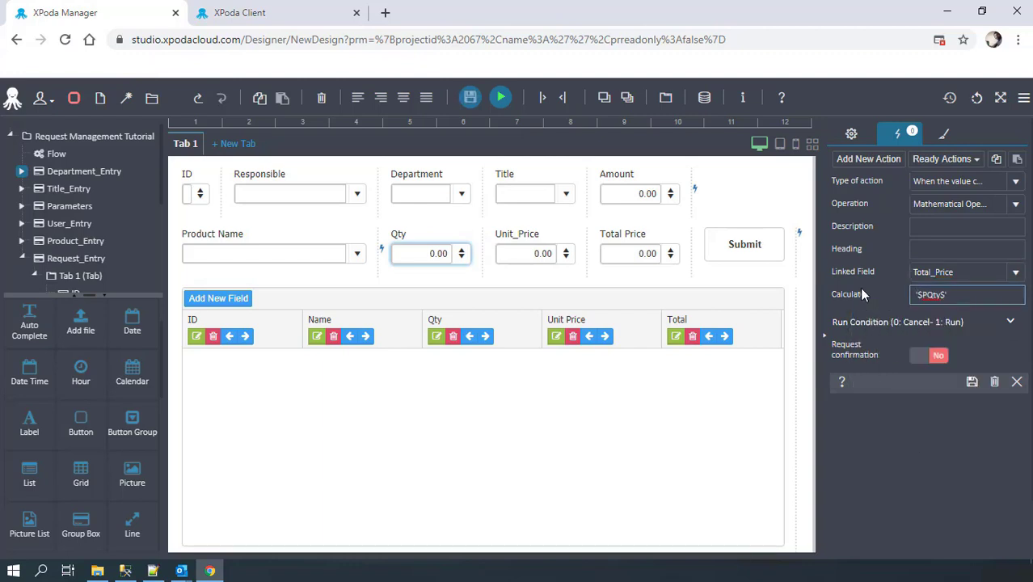
type("* '$P")
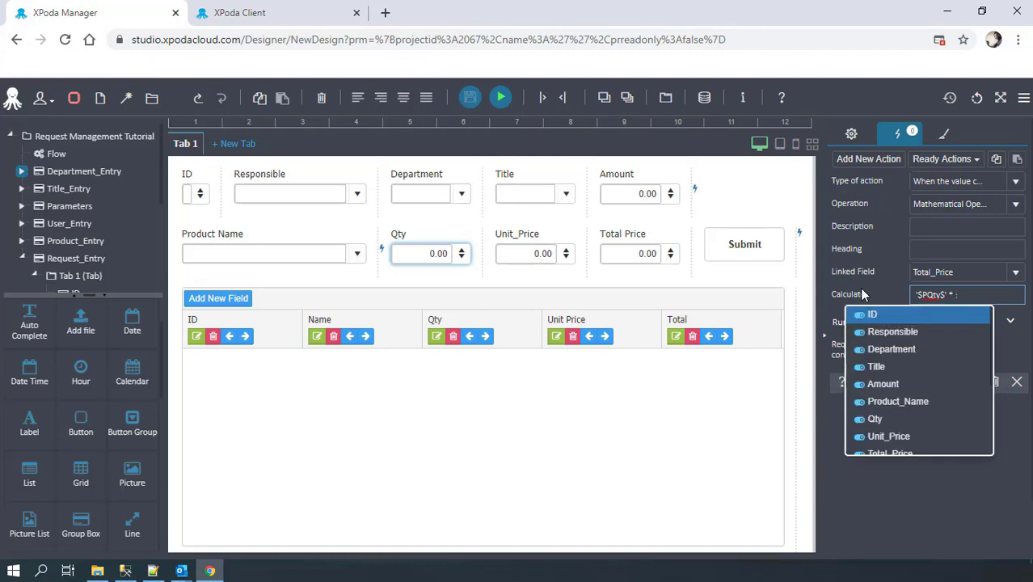
type("U")
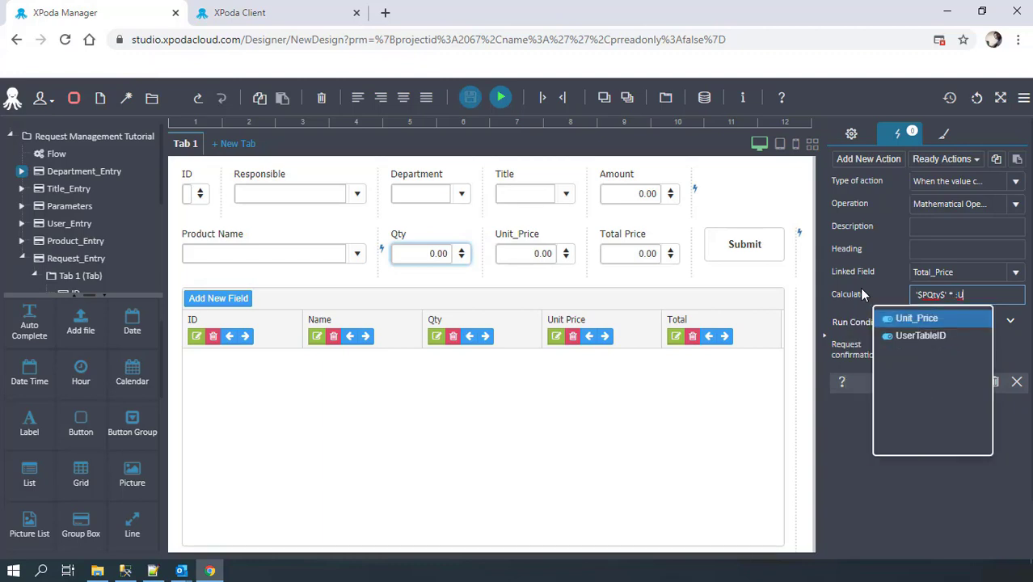
key("Return")
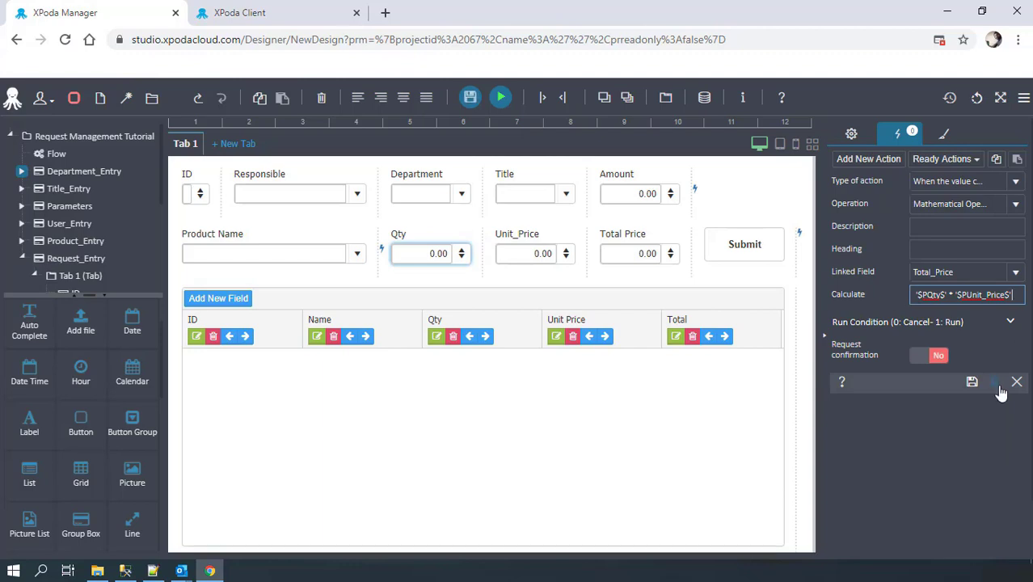
left_click(973, 381)
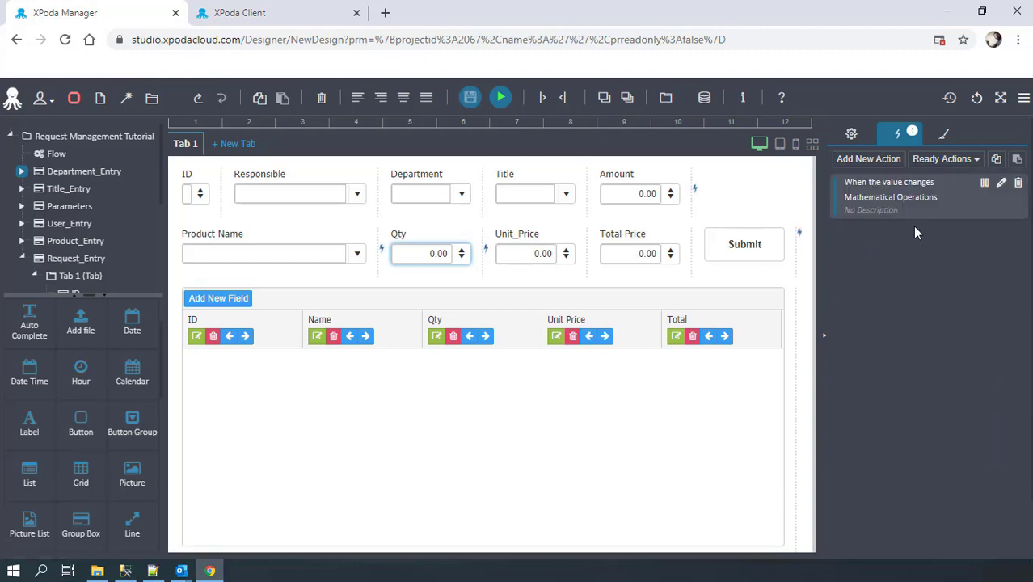
left_click(470, 98)
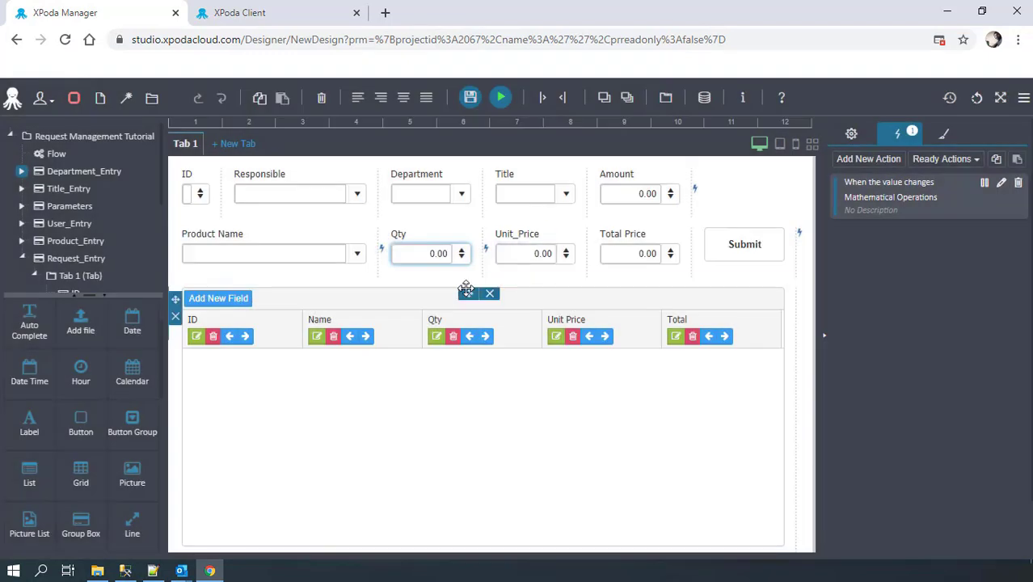
Step: Add an Update Value action to the Request_Entry form that runs when the form is opened, with ID as its value area
left_click(76, 258)
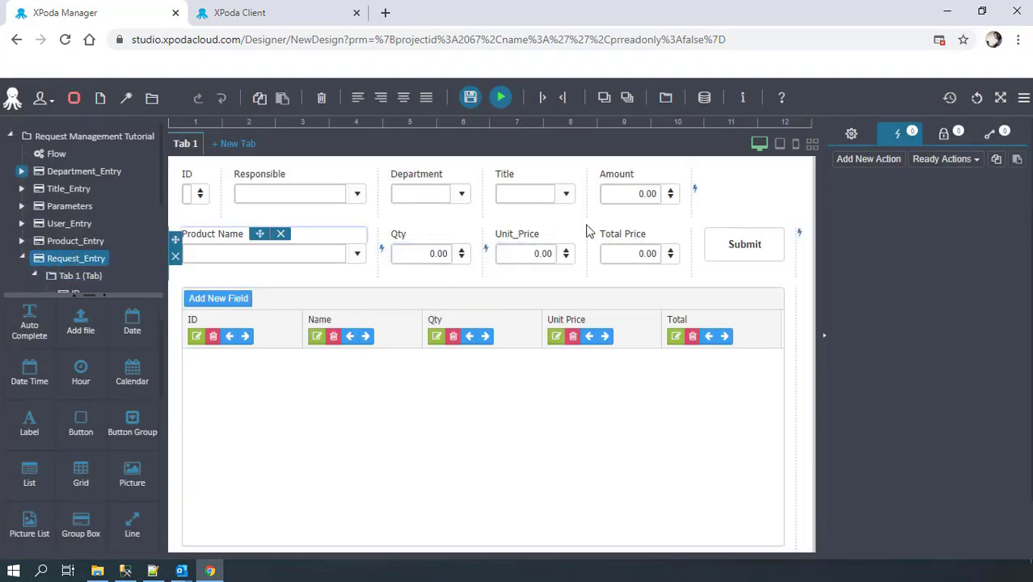
left_click(864, 162)
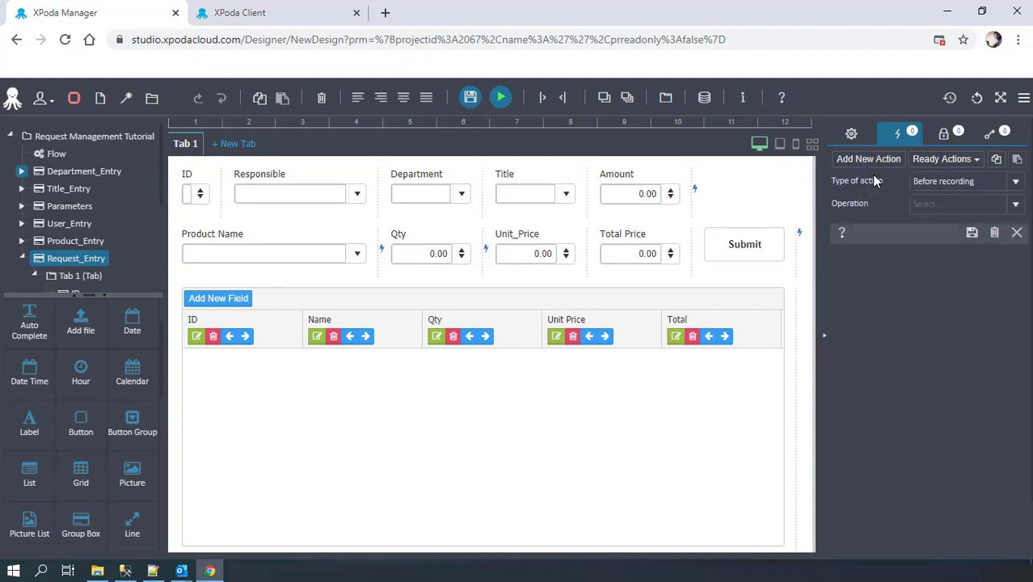
left_click(1013, 181)
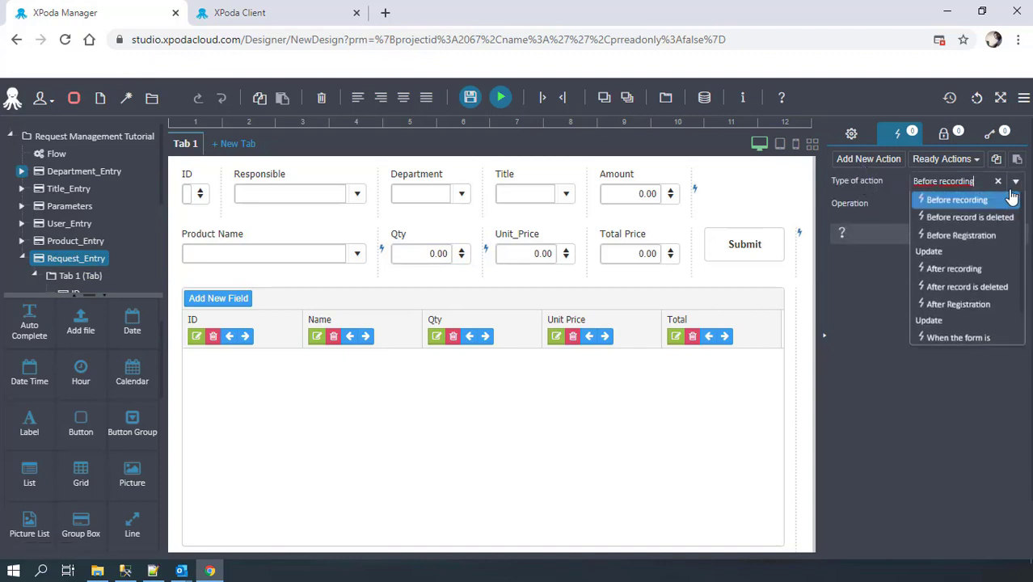
left_click(973, 338)
key("Tab")
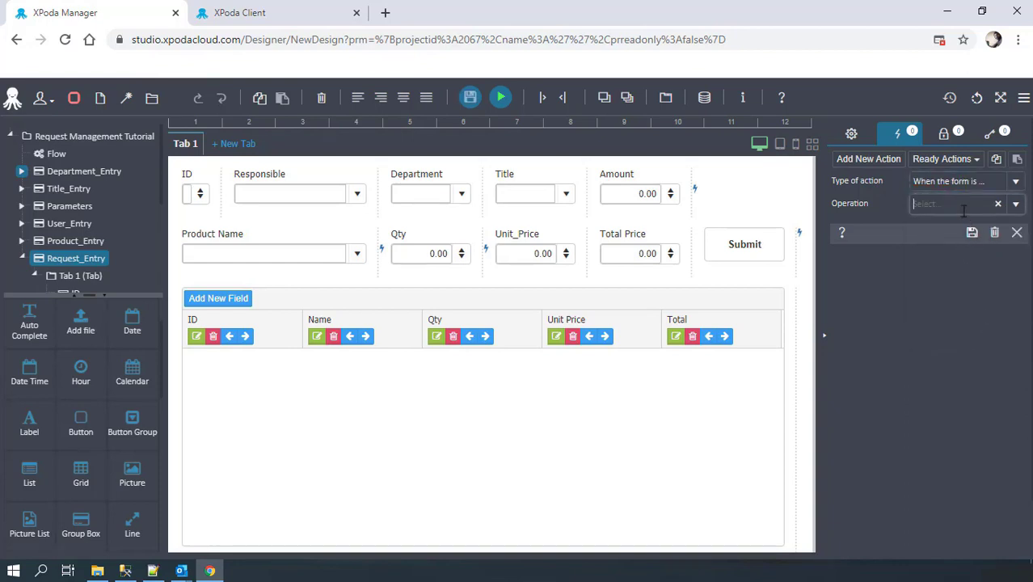
type("up")
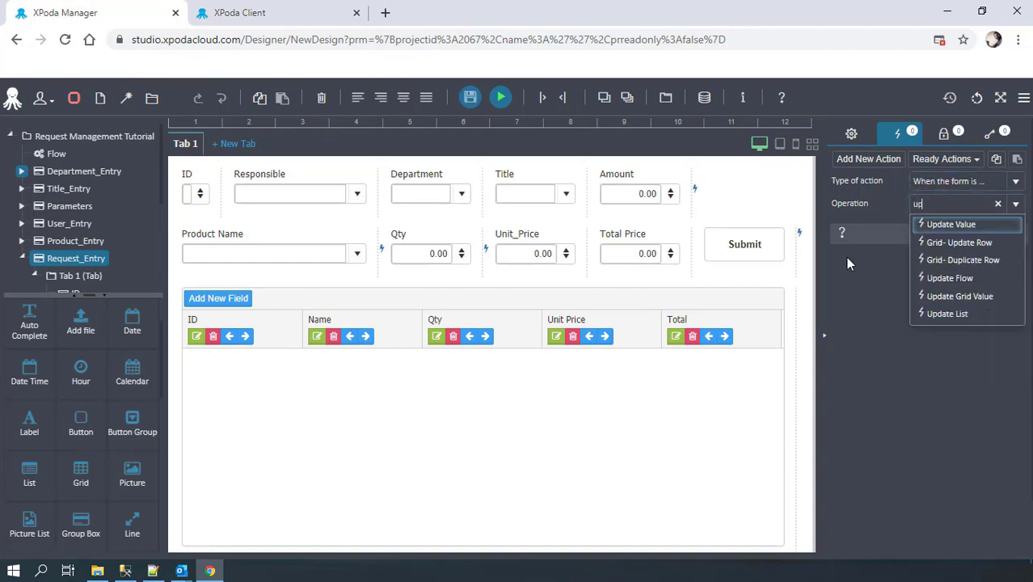
left_click(941, 225)
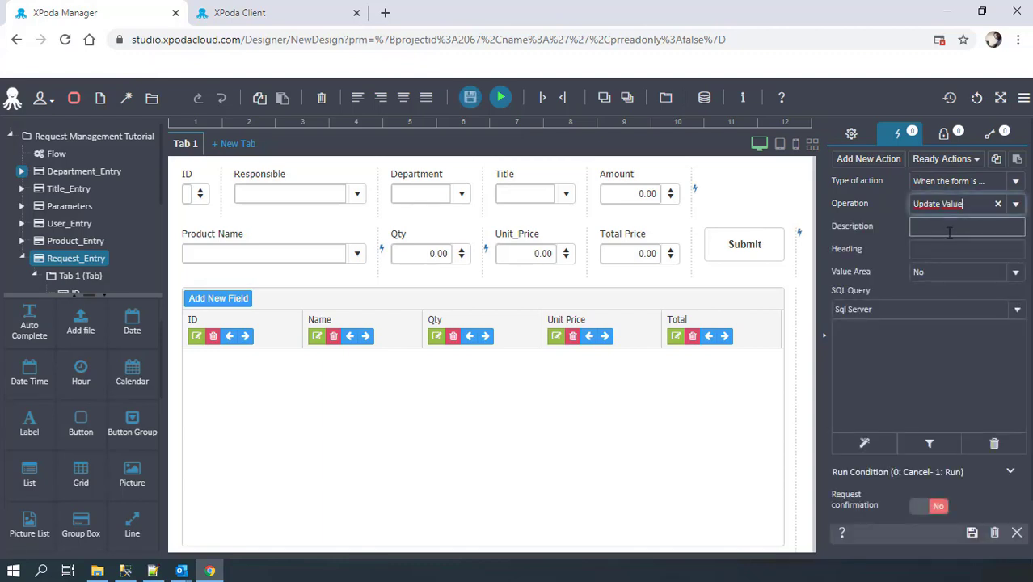
left_click(966, 278)
type("ID")
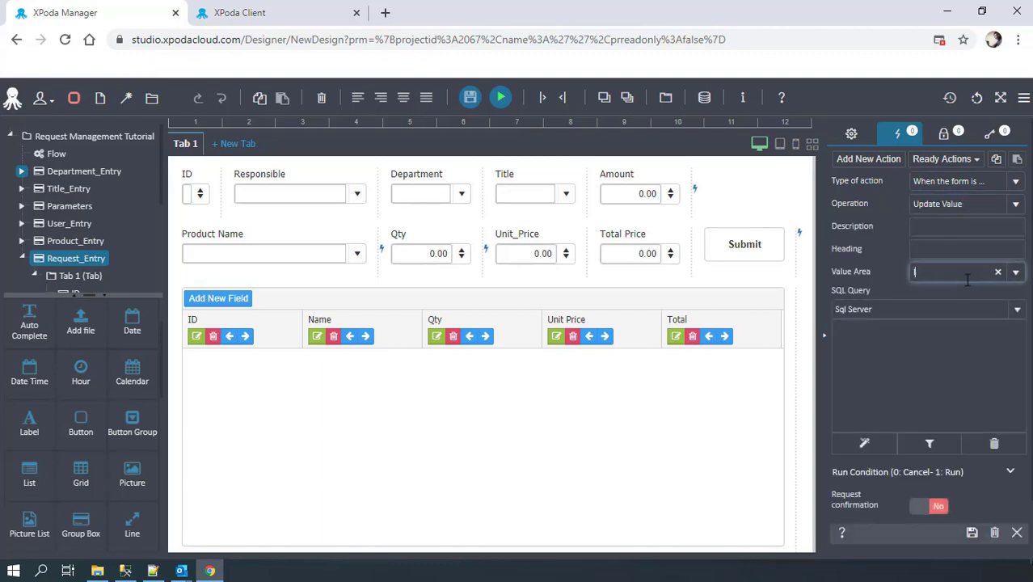
left_click(919, 311)
Step: In the form action's query builder, find the RM_REQUESTS table and add its UserTableID column to the query
left_click(863, 447)
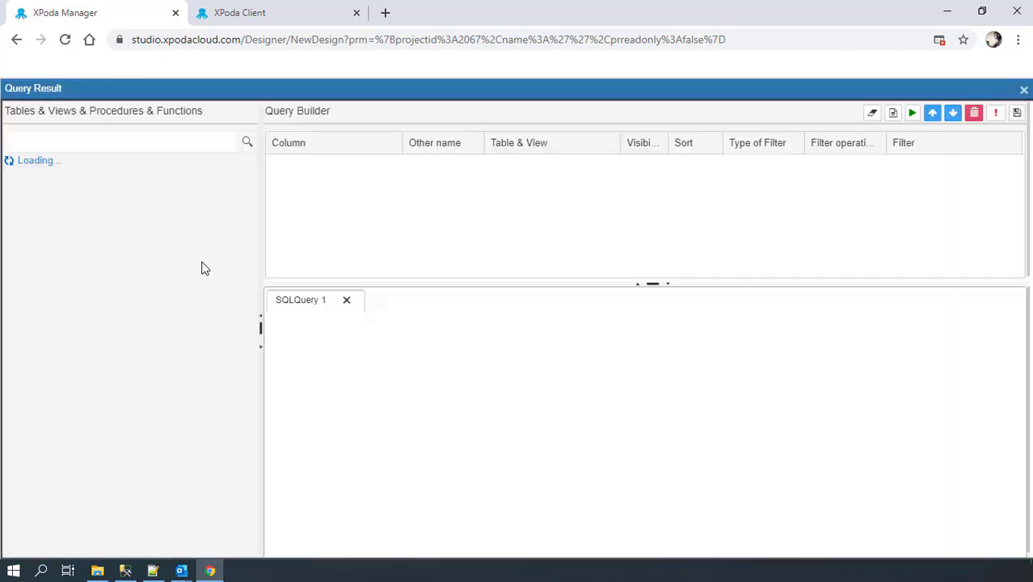
left_click(21, 186)
left_click(41, 143)
type("RM")
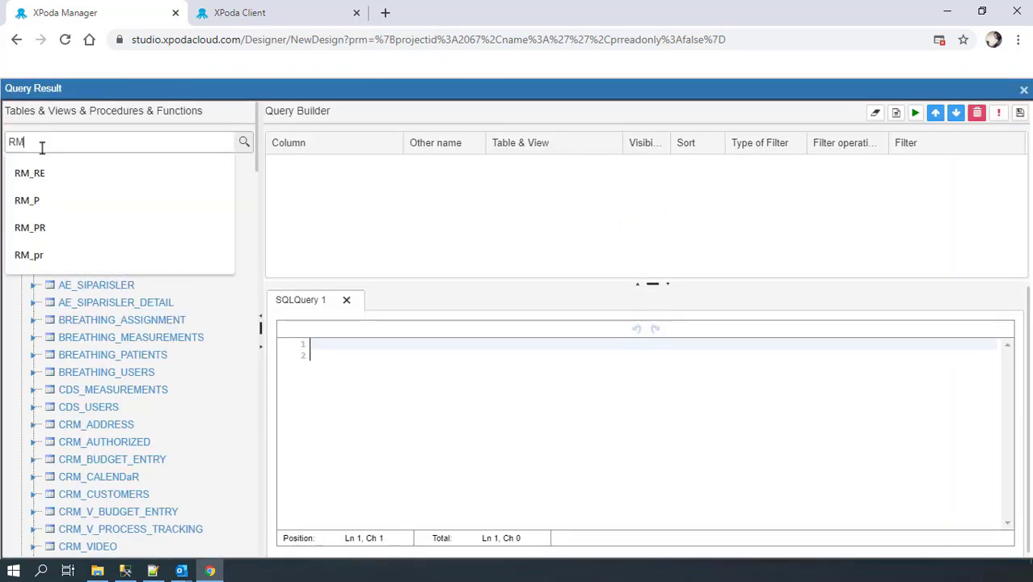
type("_R")
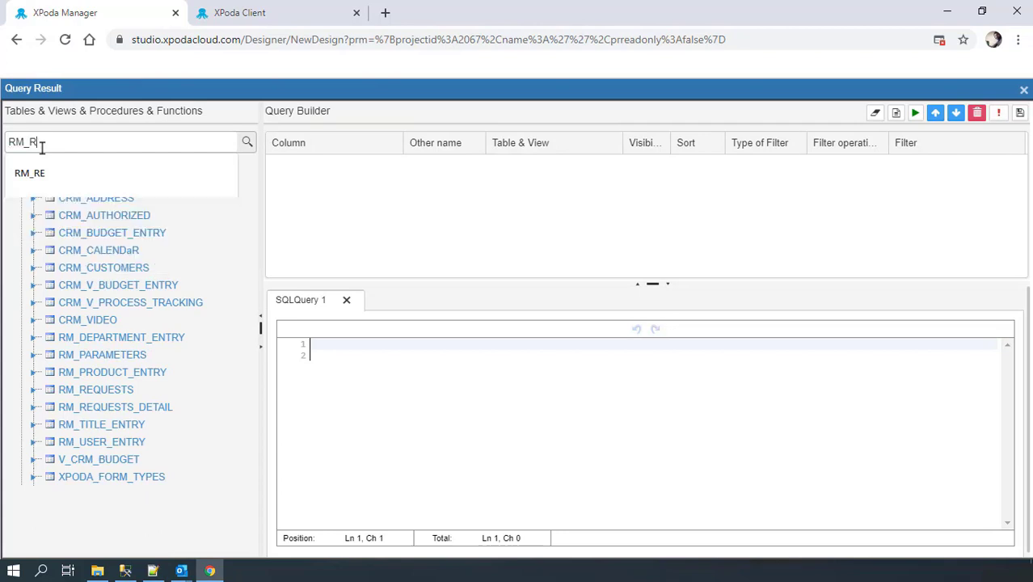
type("E")
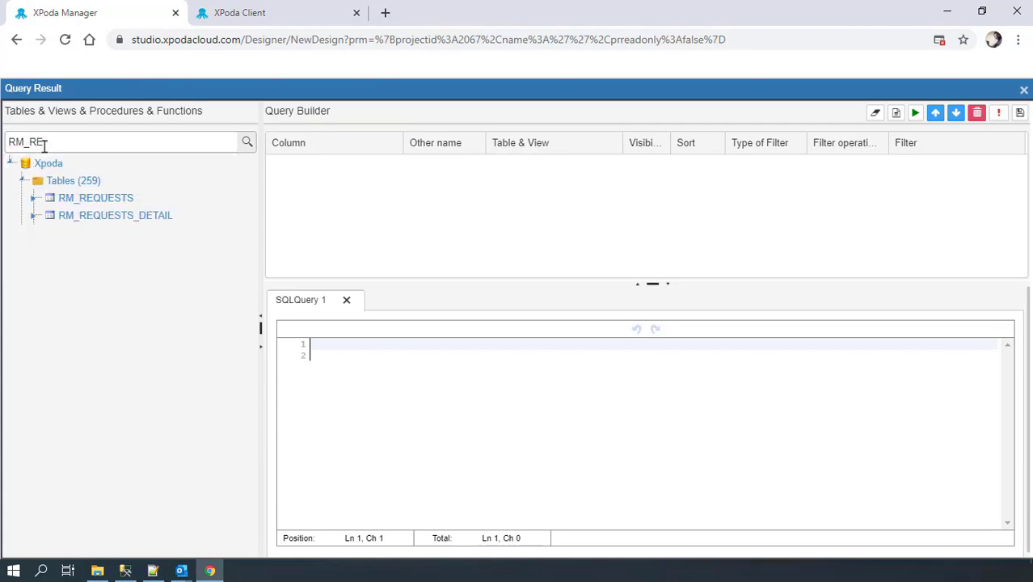
left_click(35, 198)
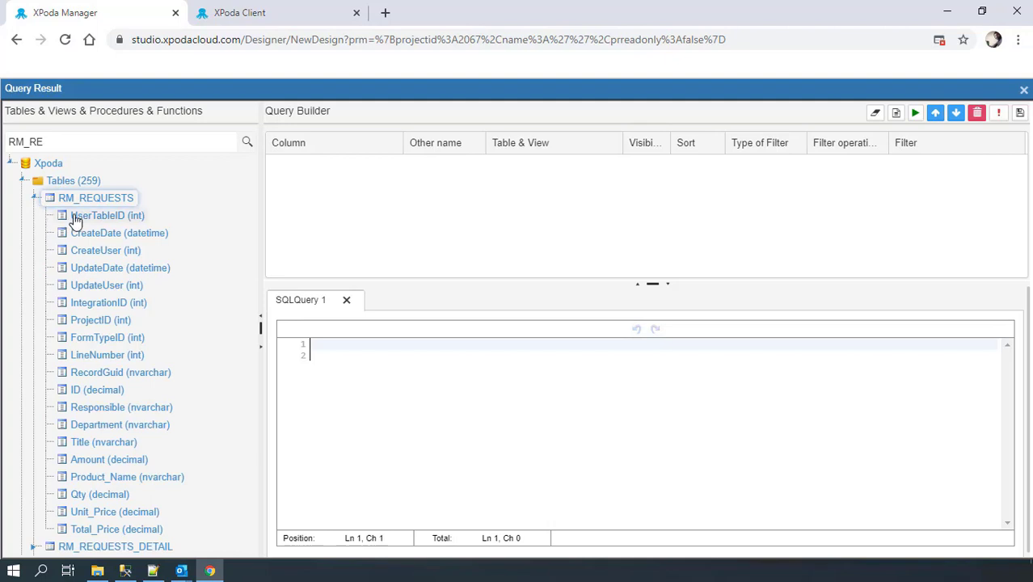
left_click_drag(76, 215, 350, 212)
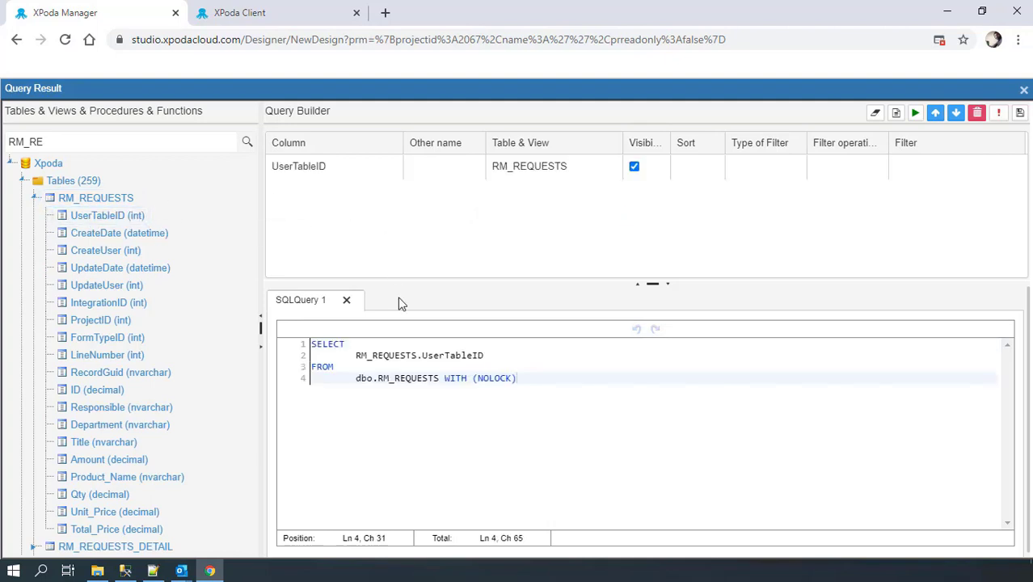
Step: Change the selected expression to ISNULL(MAX(RM_REQUESTS.UserTableID),0)+1, and save the query and the form action
left_click(361, 359)
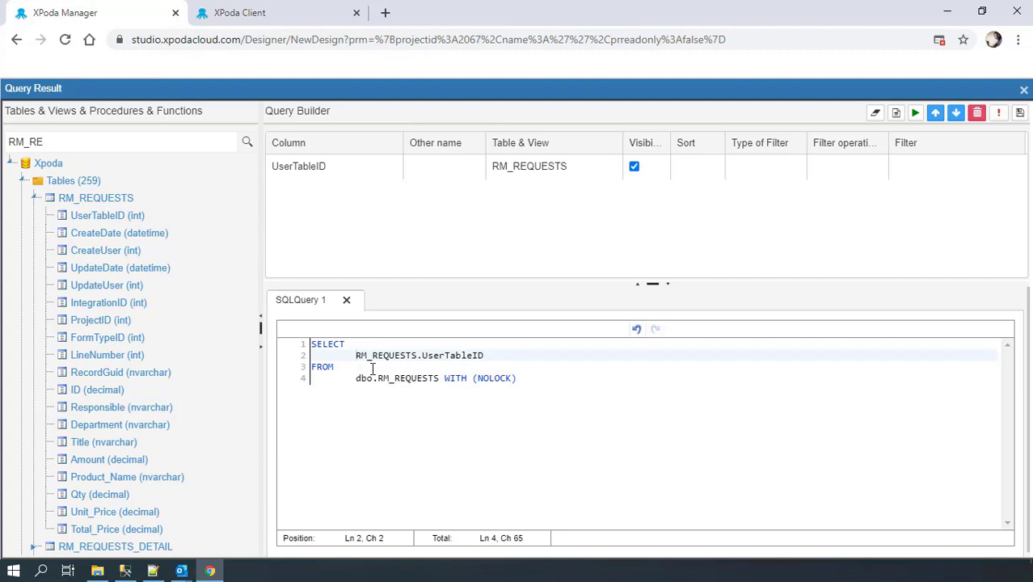
type("MAX")
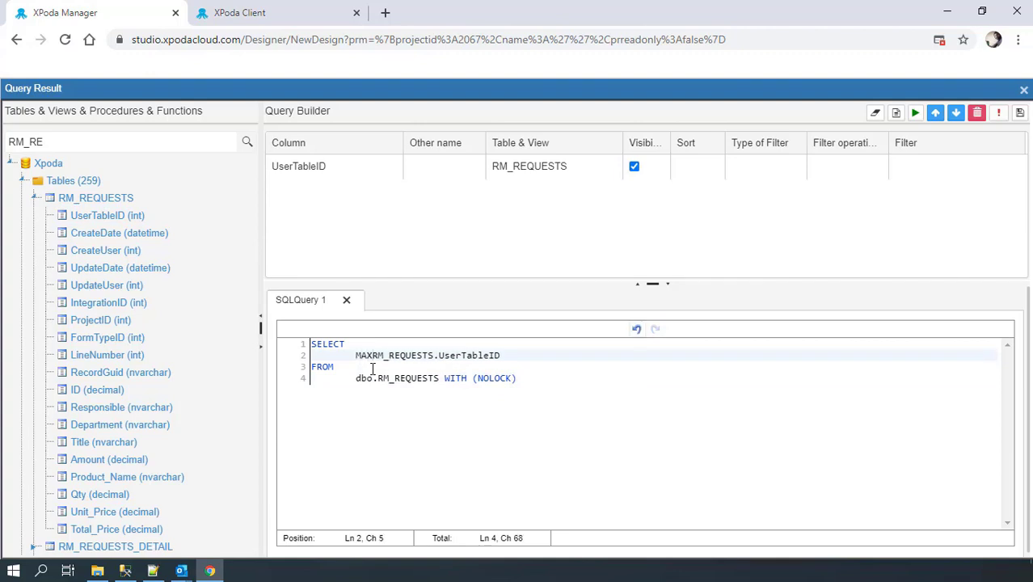
type("(")
key("ctrl+Right")
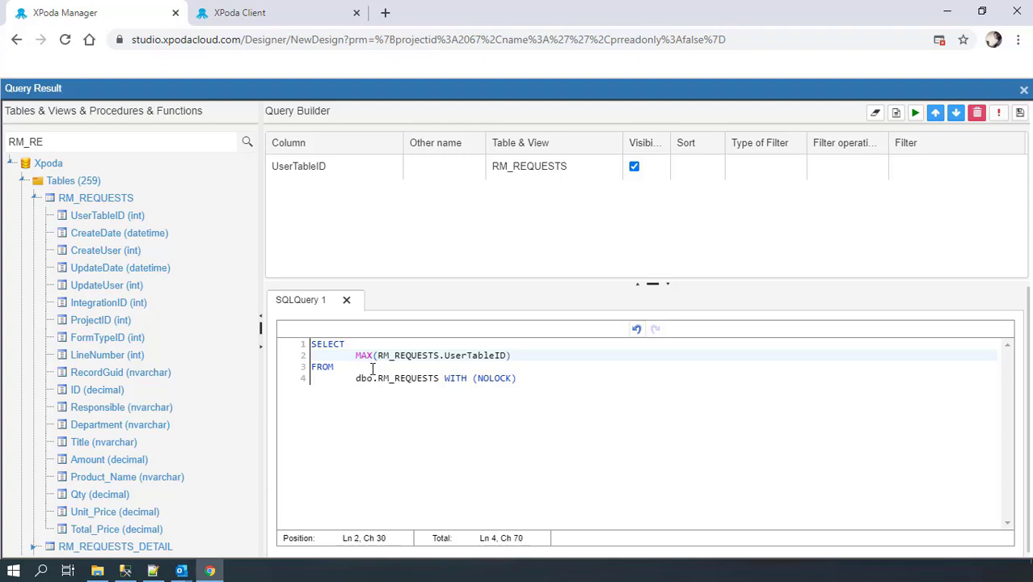
key("Home")
type("ISNULL")
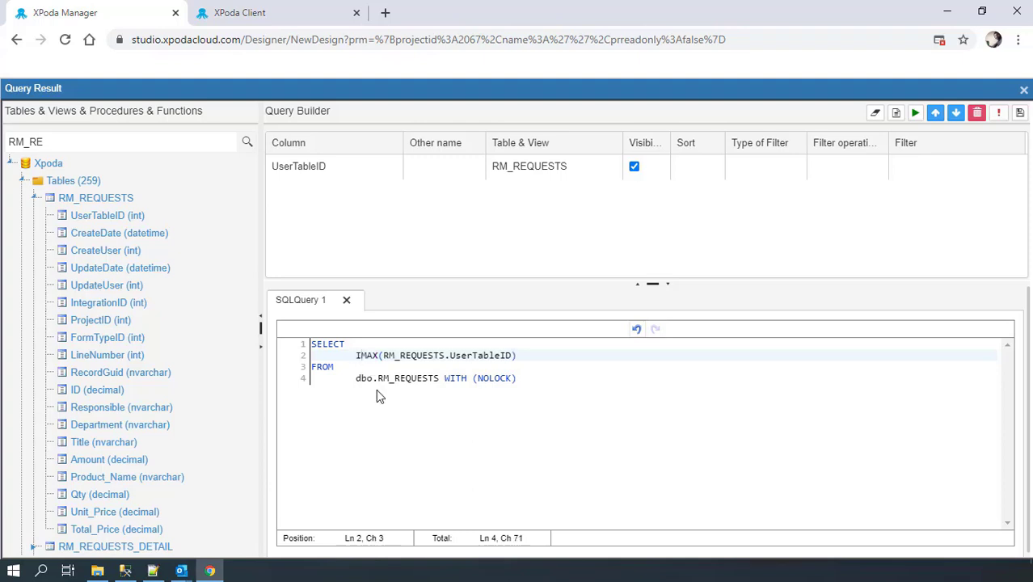
type("(")
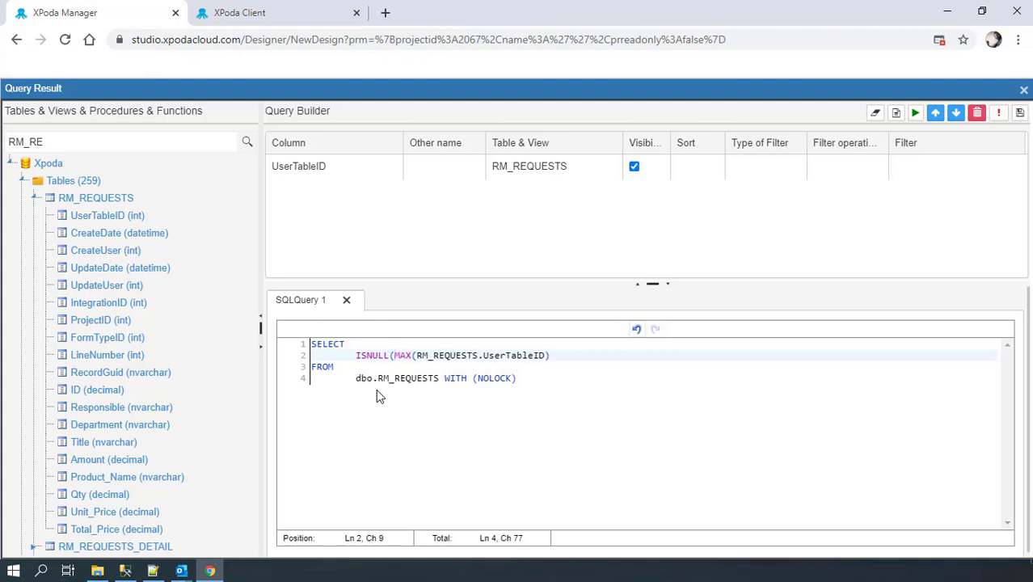
left_click(572, 357)
left_click(1019, 113)
left_click(979, 355)
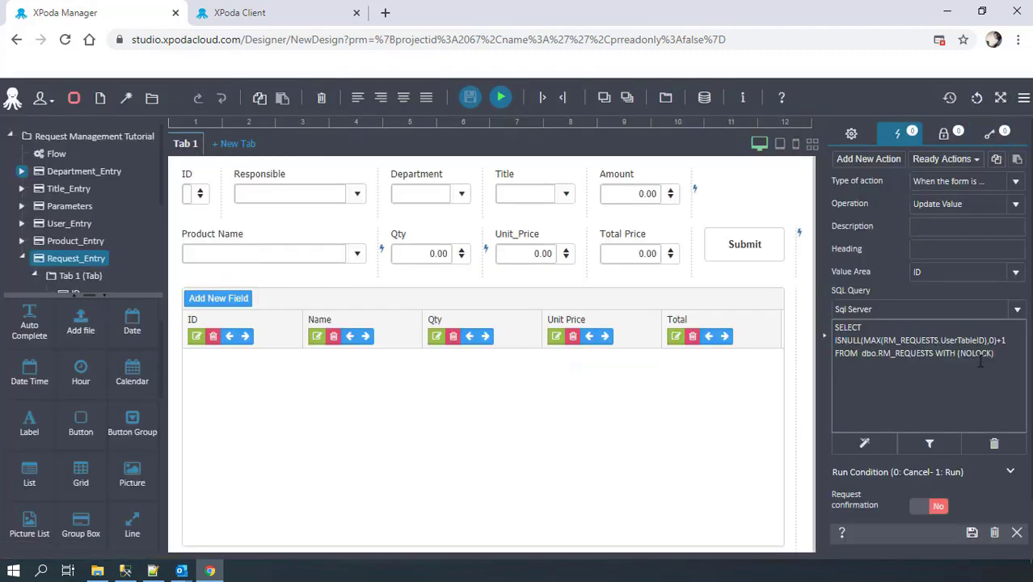
left_click(972, 533)
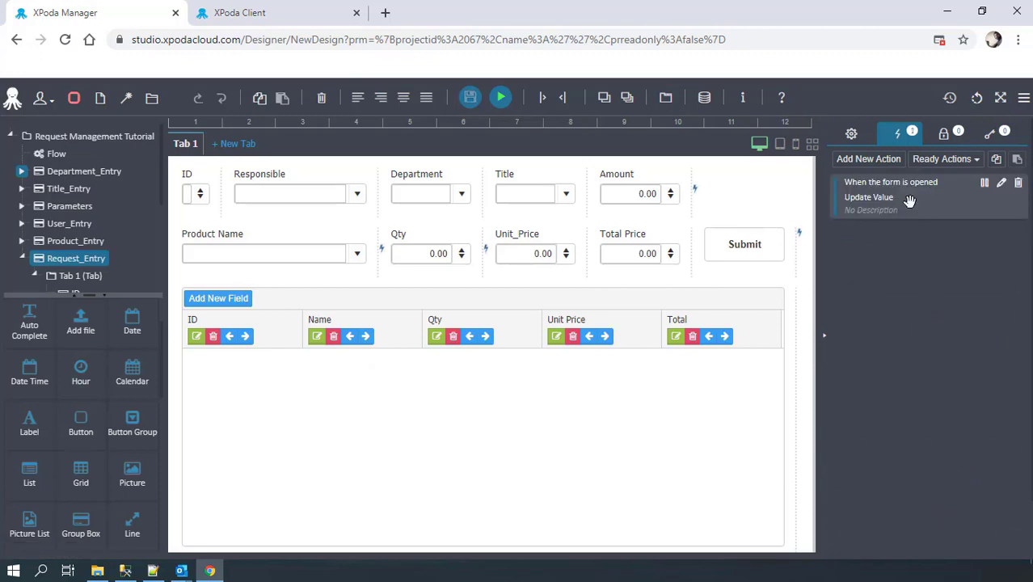
Step: Add a second Update Value action to the form that runs when the form is opened, with Responsible as its value area
left_click(871, 160)
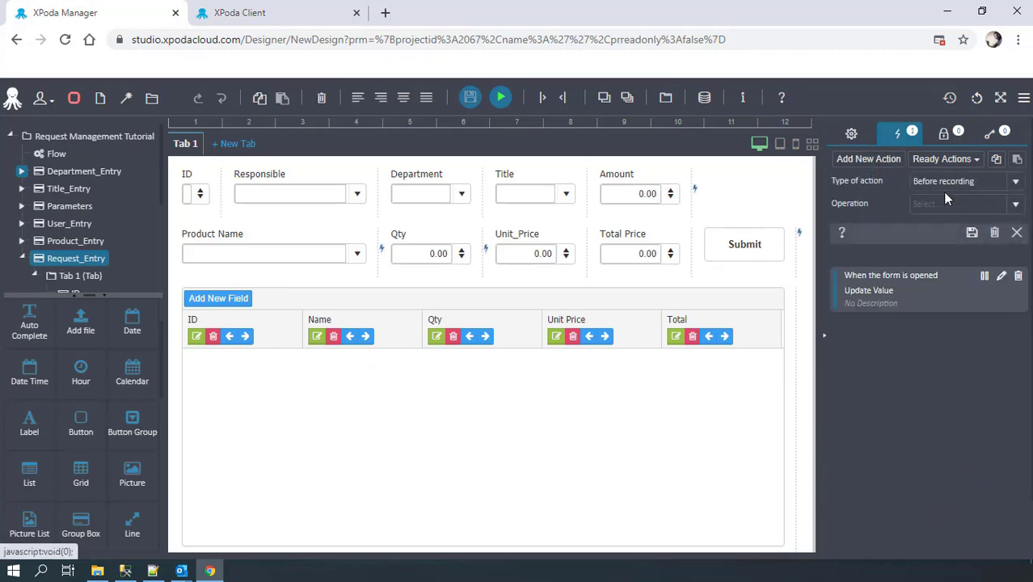
left_click(1007, 182)
scroll(970, 295, "down", 1)
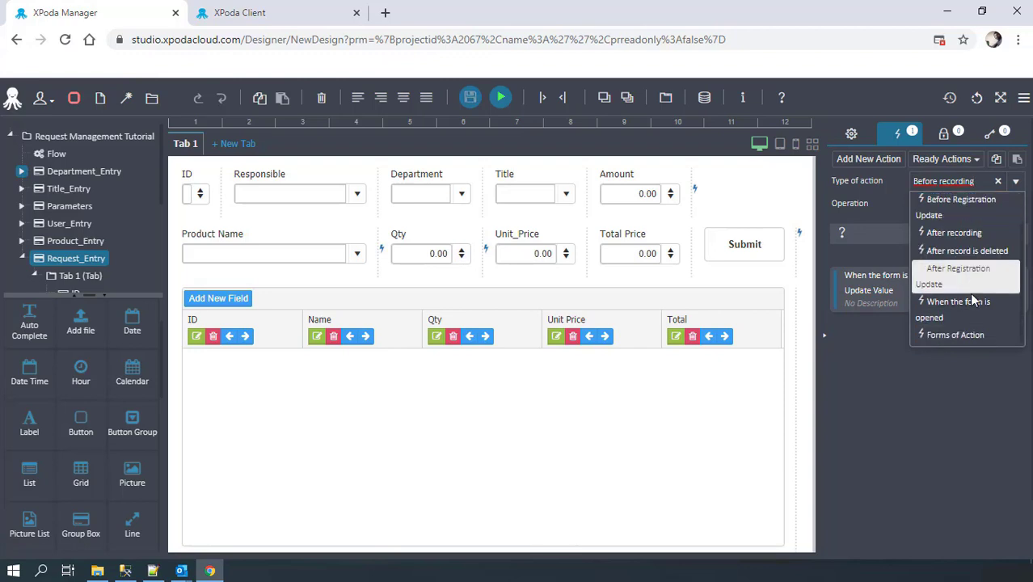
left_click(970, 300)
left_click(936, 207)
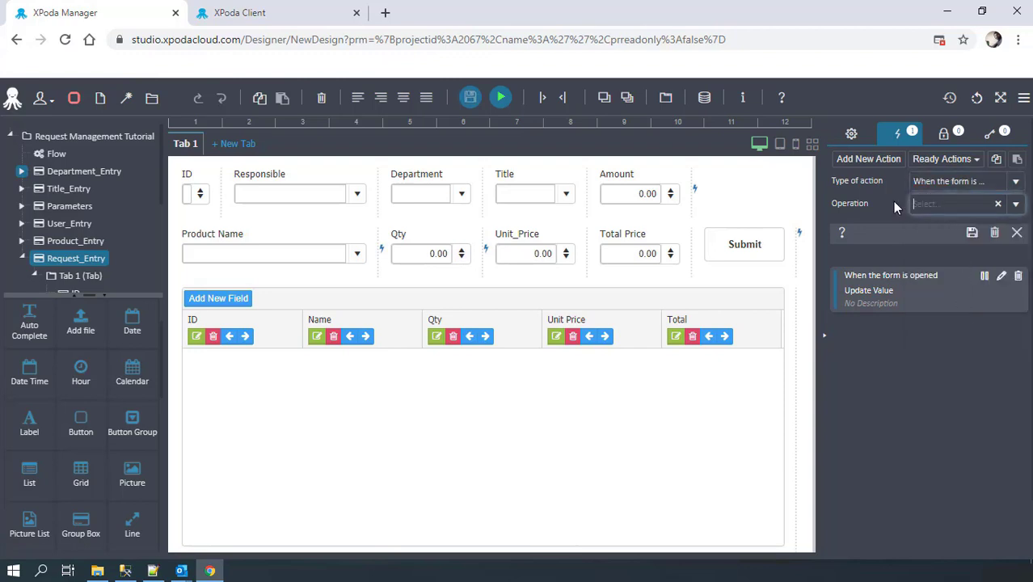
type("UPD")
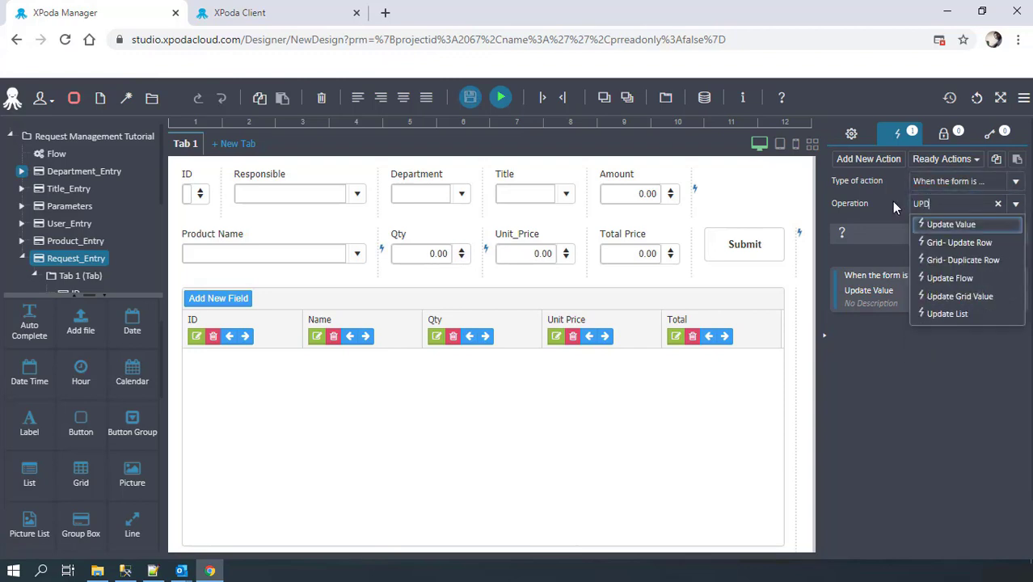
key("Return")
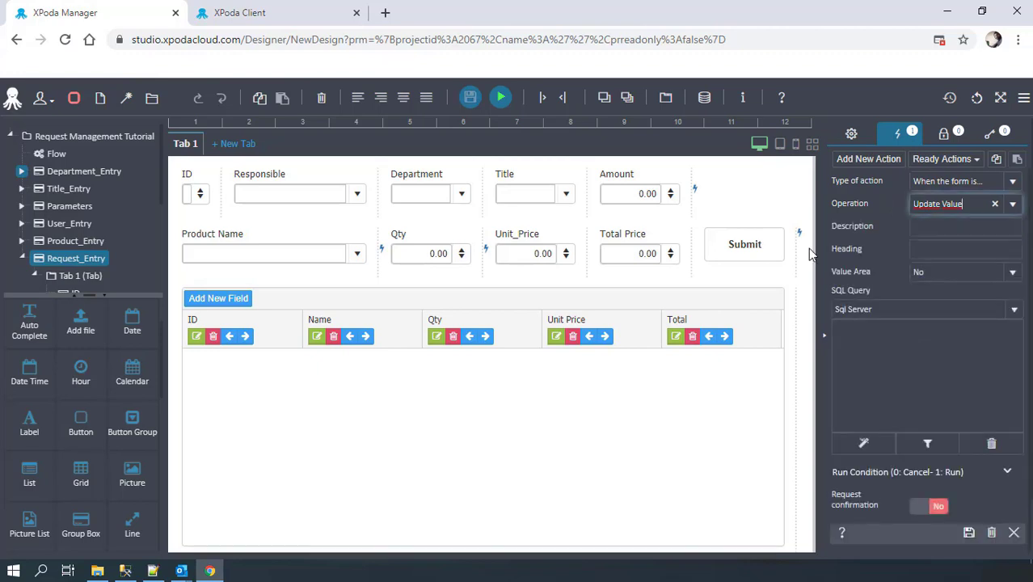
left_click(933, 275)
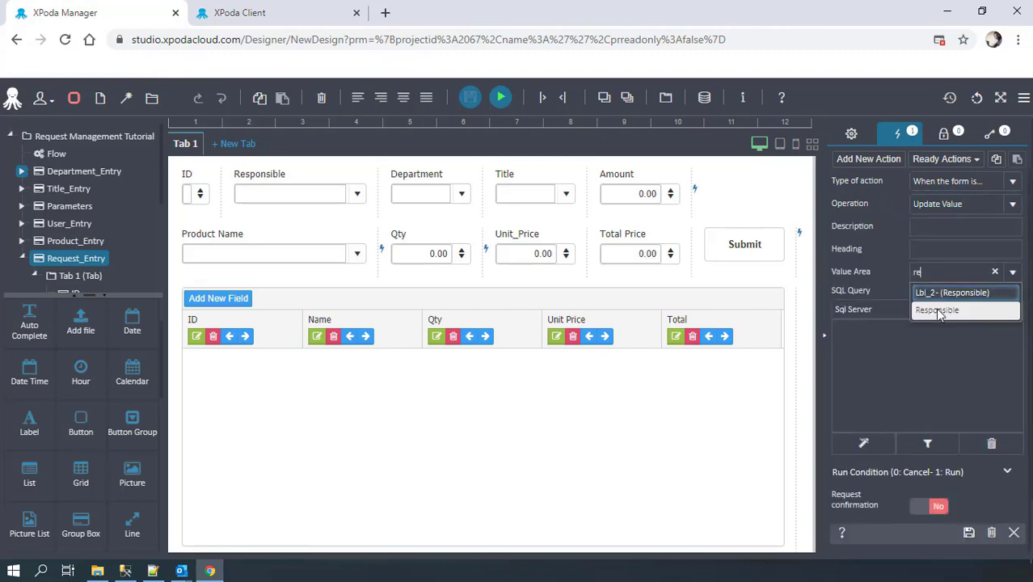
left_click(939, 312)
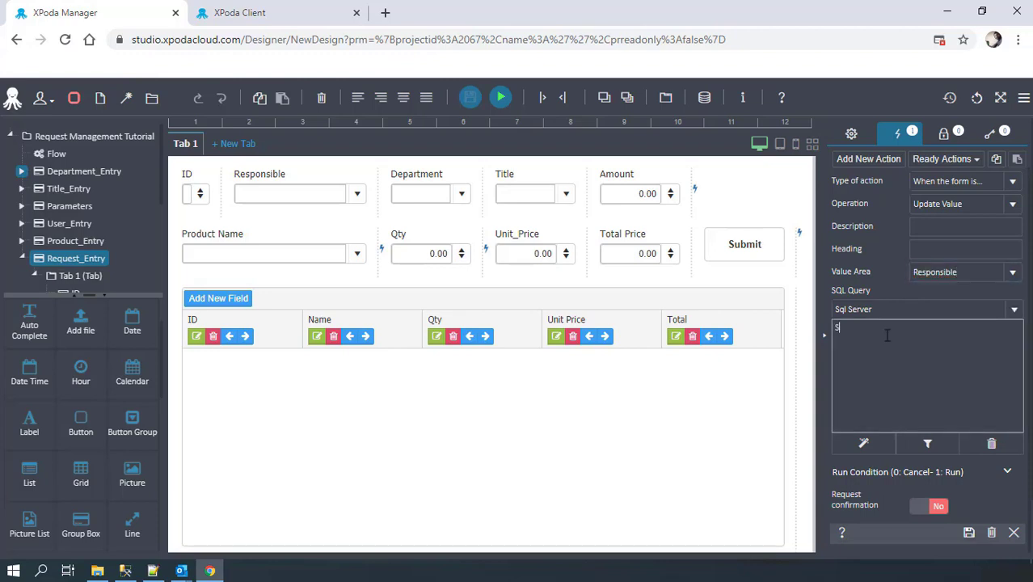
Step: Set the action's SQL query to SELECT '$PActiveUser$' and save the action
type("A")
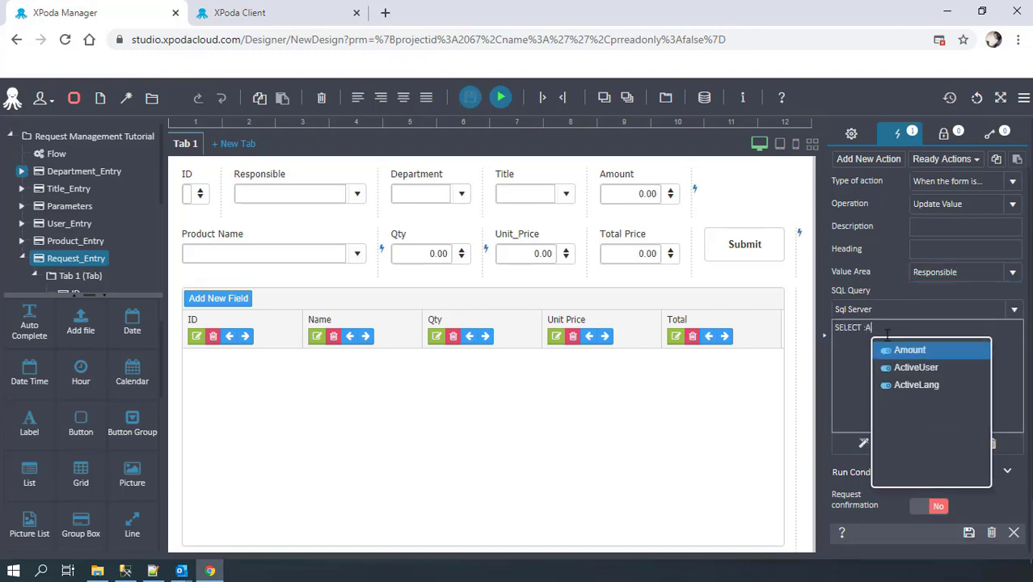
key("Down")
key("Return")
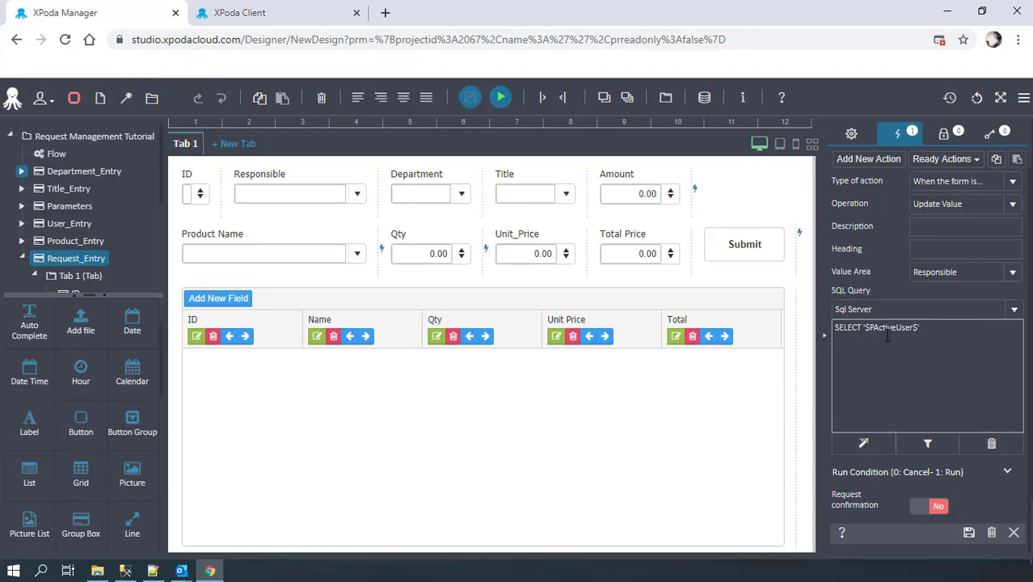
left_click(968, 532)
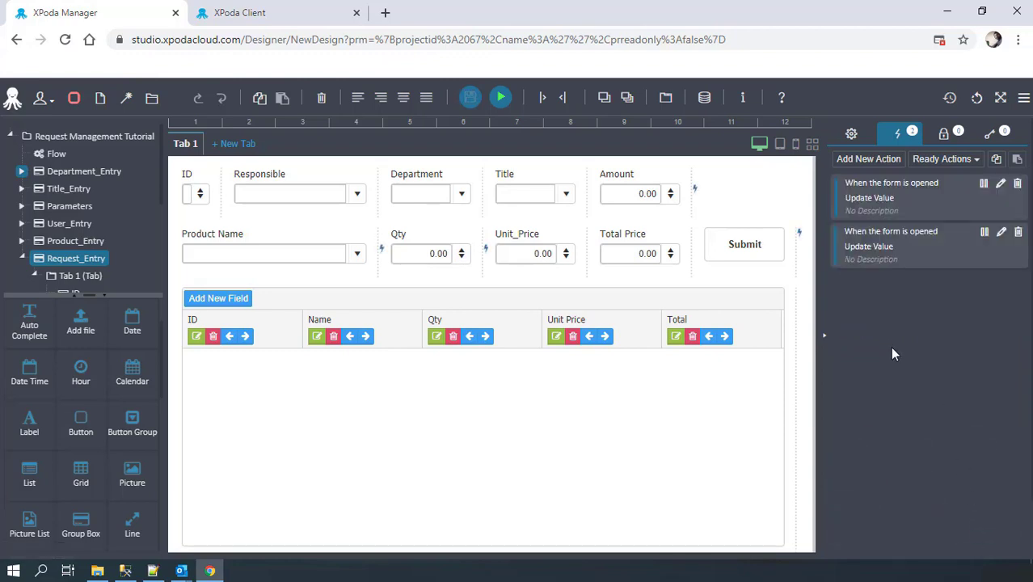
Step: Add an Update Value action to the Responsible field that runs when the value changes, with Department as its value area
left_click(315, 198)
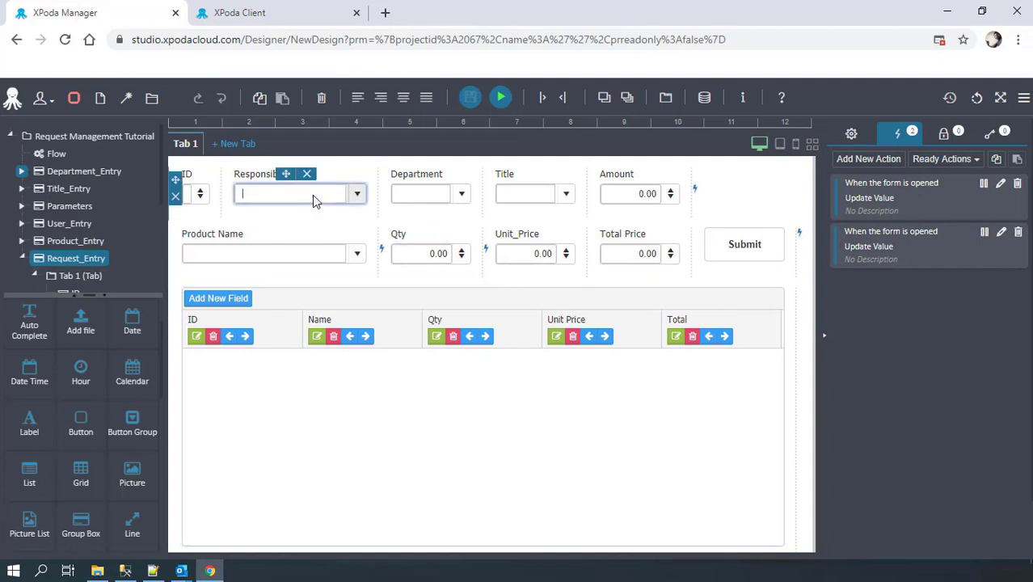
left_click(879, 162)
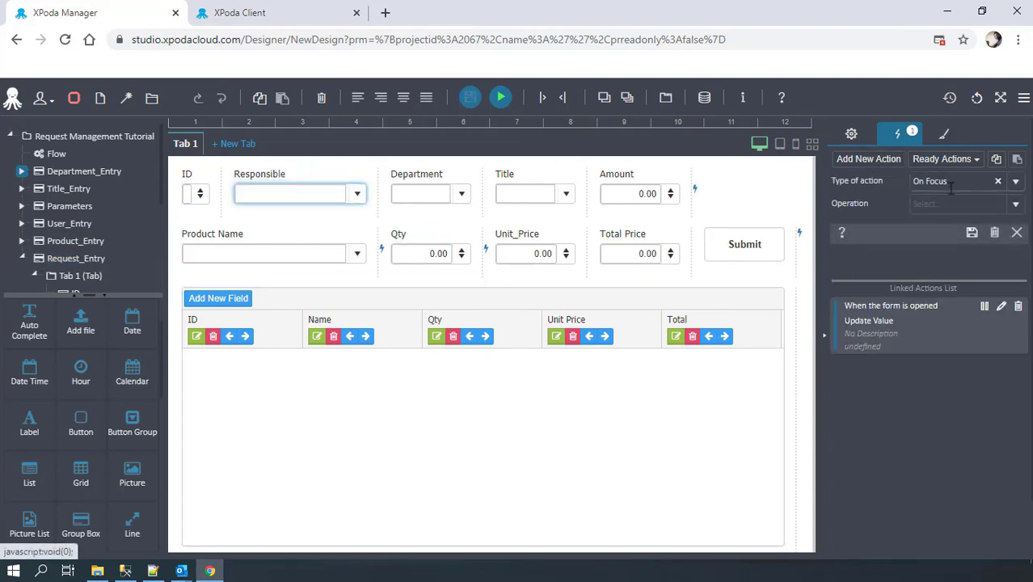
left_click(880, 184)
type("VA")
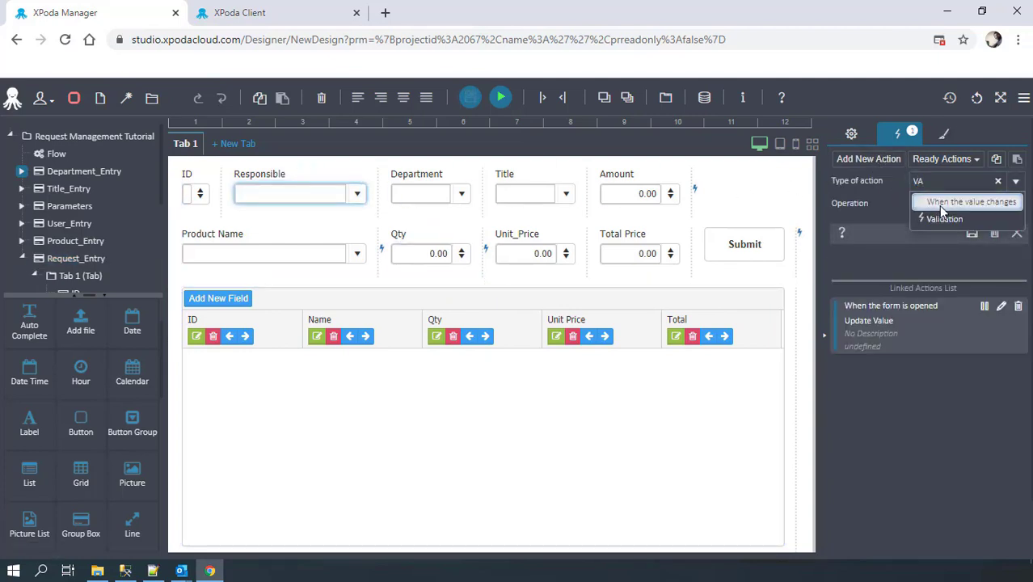
left_click(938, 202)
type("up")
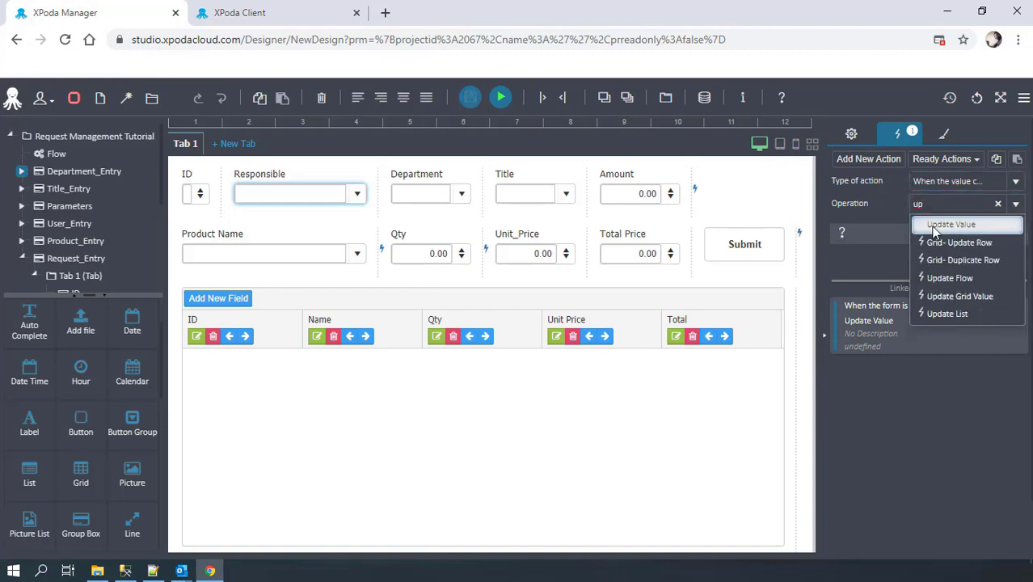
left_click(947, 224)
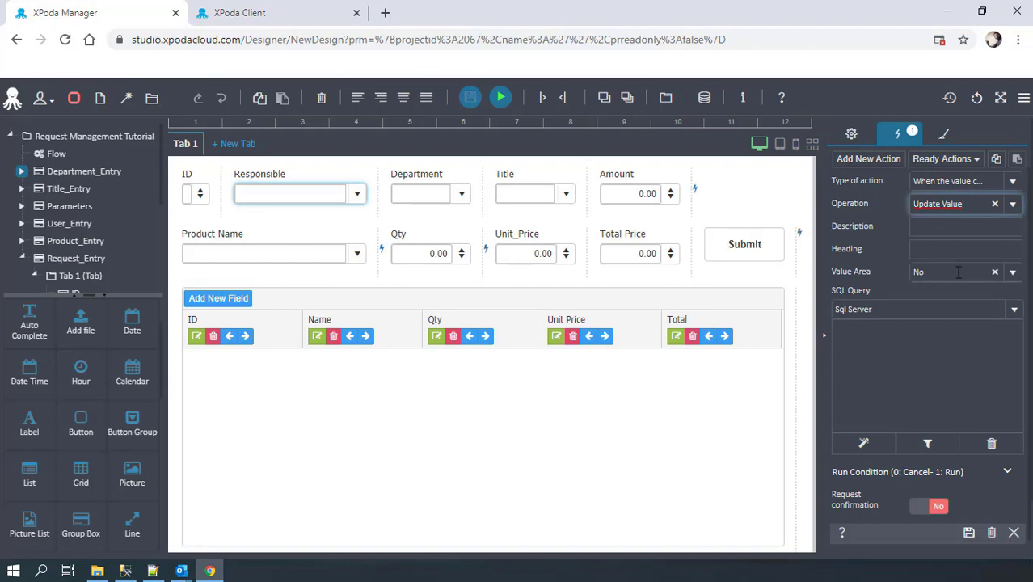
left_click(959, 271)
type("dep")
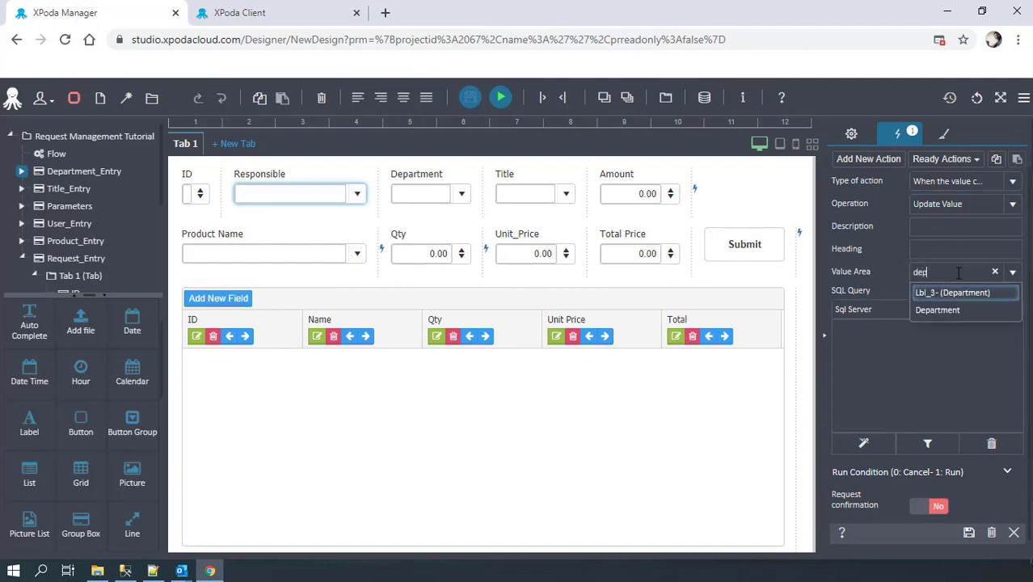
key("Down")
key("Return")
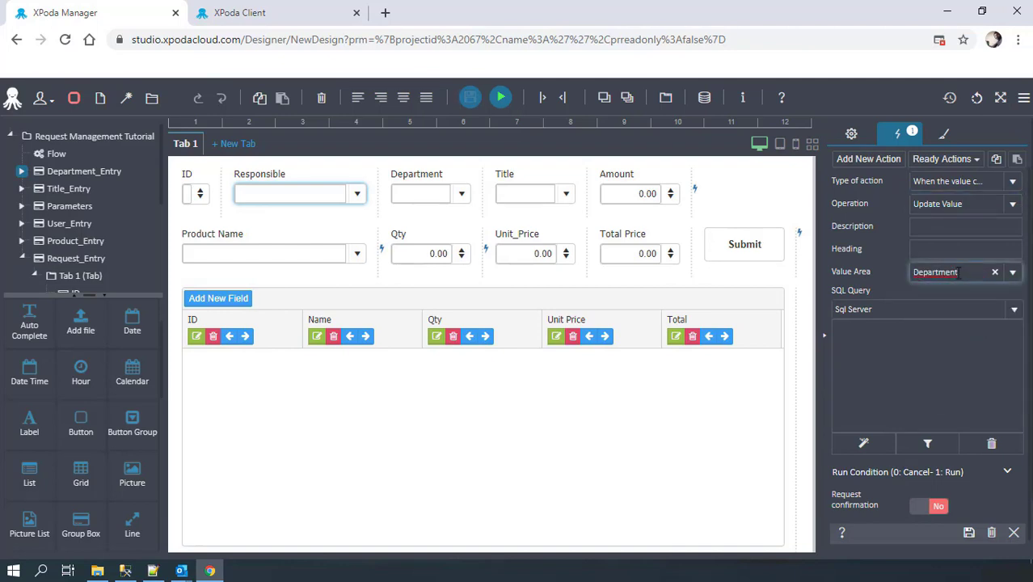
Step: In the Responsible action's query builder, find the RM_USER_ENTRY table and add its Department and Xpoda_User columns to the query
left_click(862, 443)
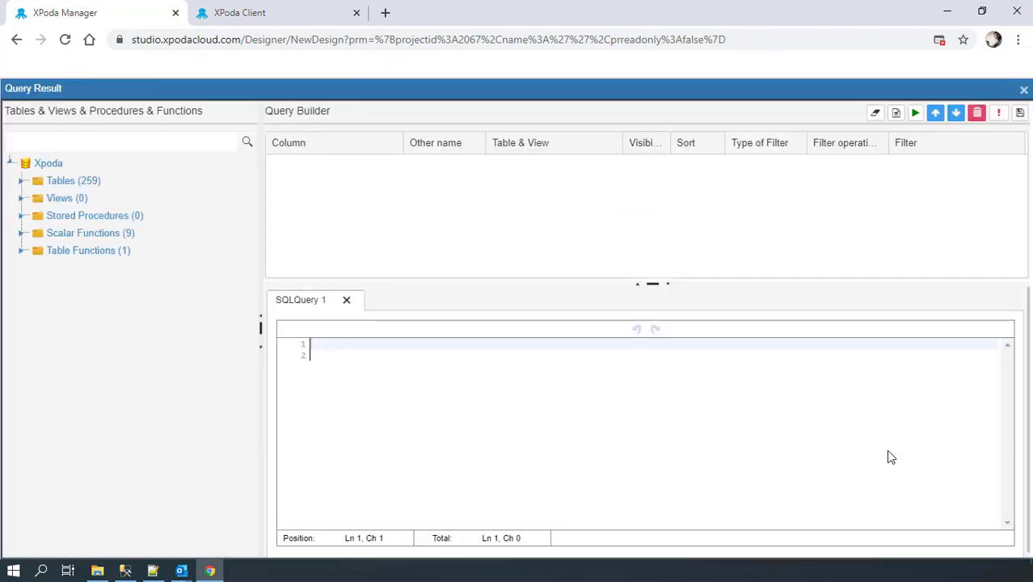
left_click(21, 181)
left_click(56, 145)
type("RM")
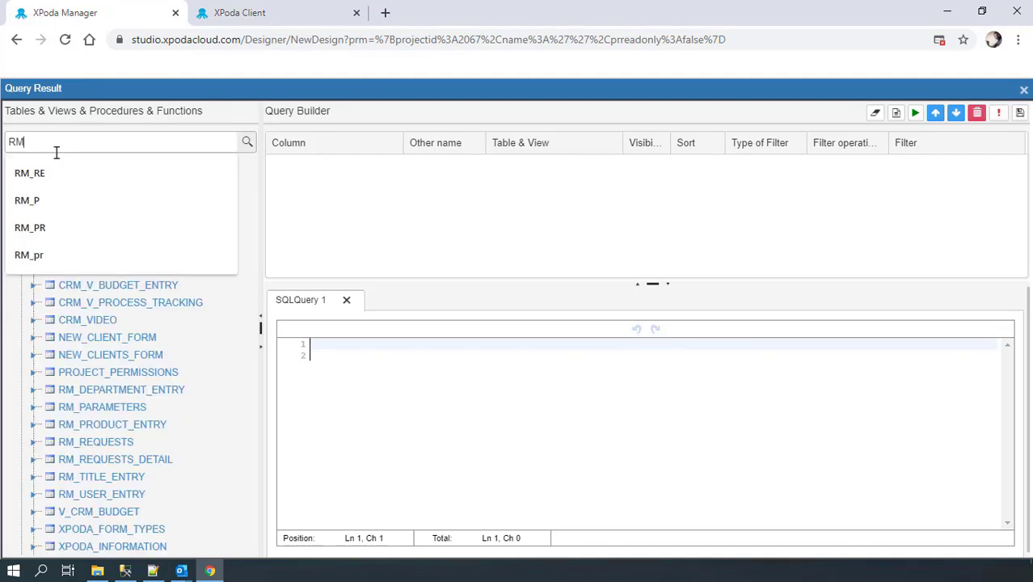
type("_USER")
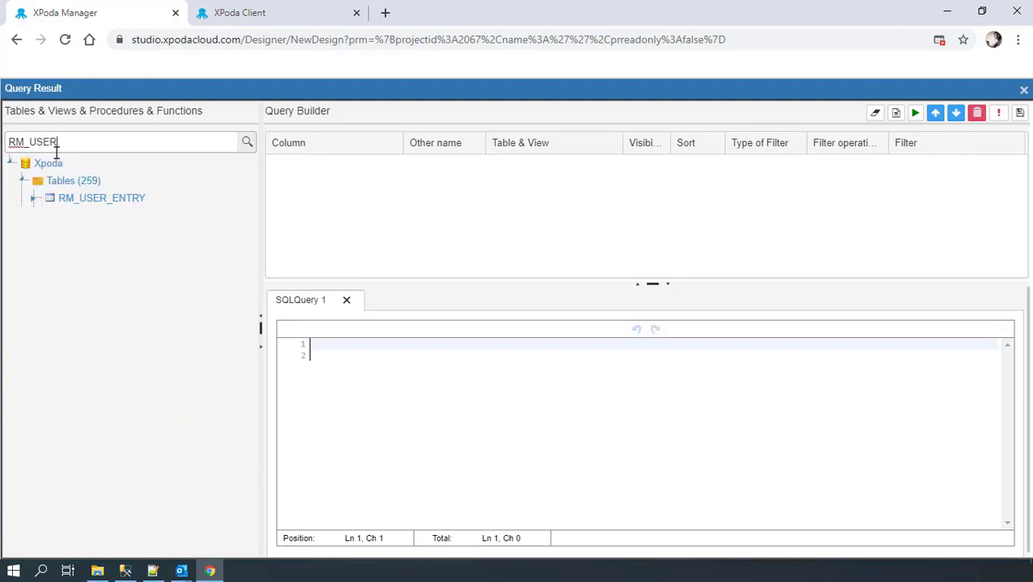
left_click(34, 199)
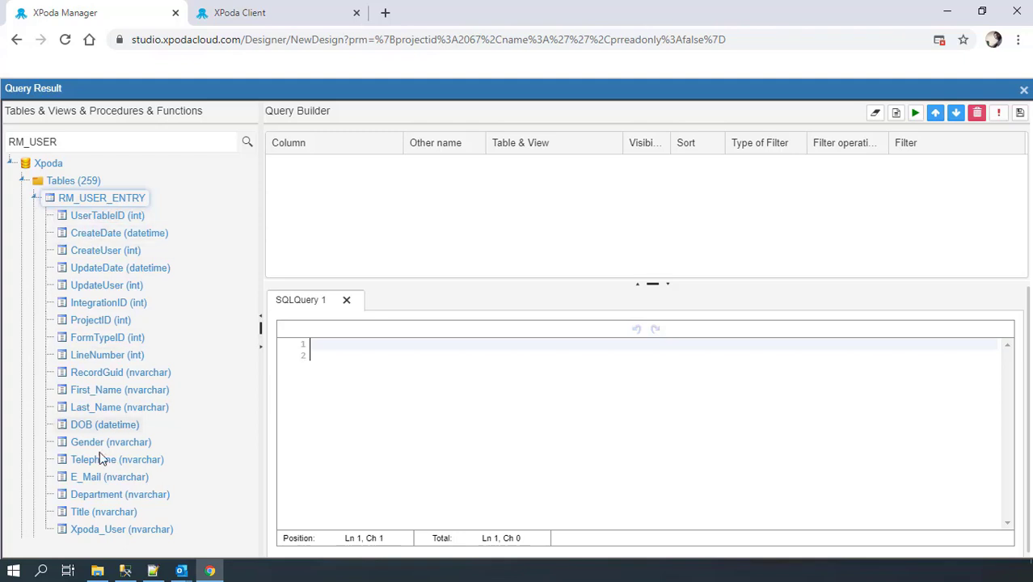
left_click_drag(117, 494, 374, 240)
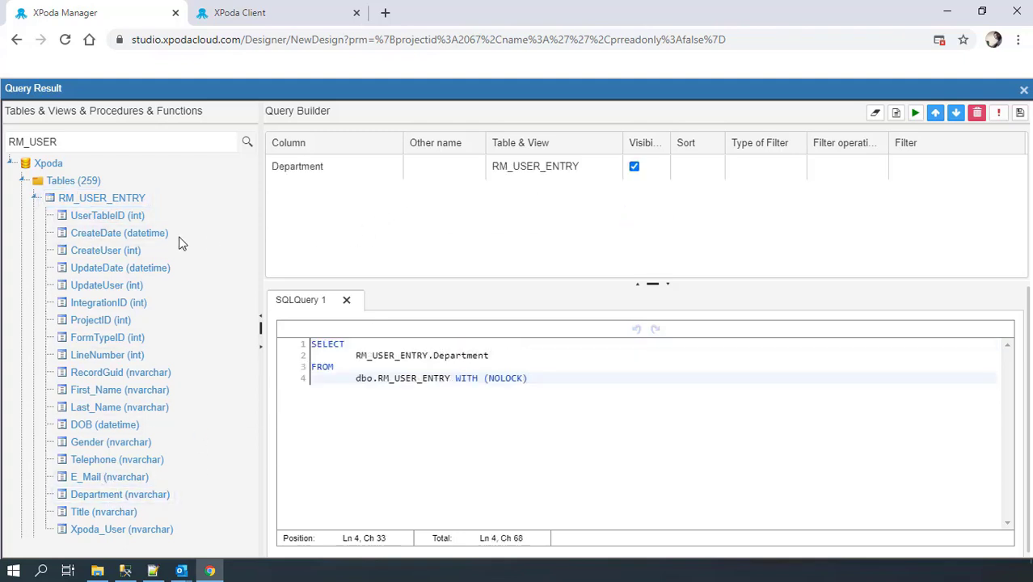
left_click_drag(81, 531, 386, 214)
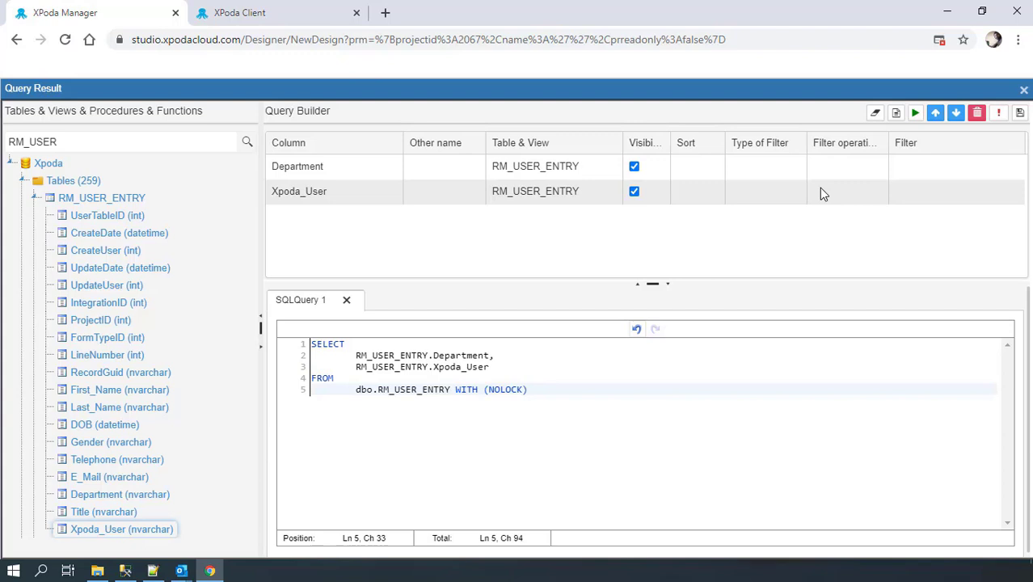
Step: Filter the query so that Xpoda_User is equal to $PResponsible
left_click(819, 187)
left_click(841, 191)
left_click(838, 236)
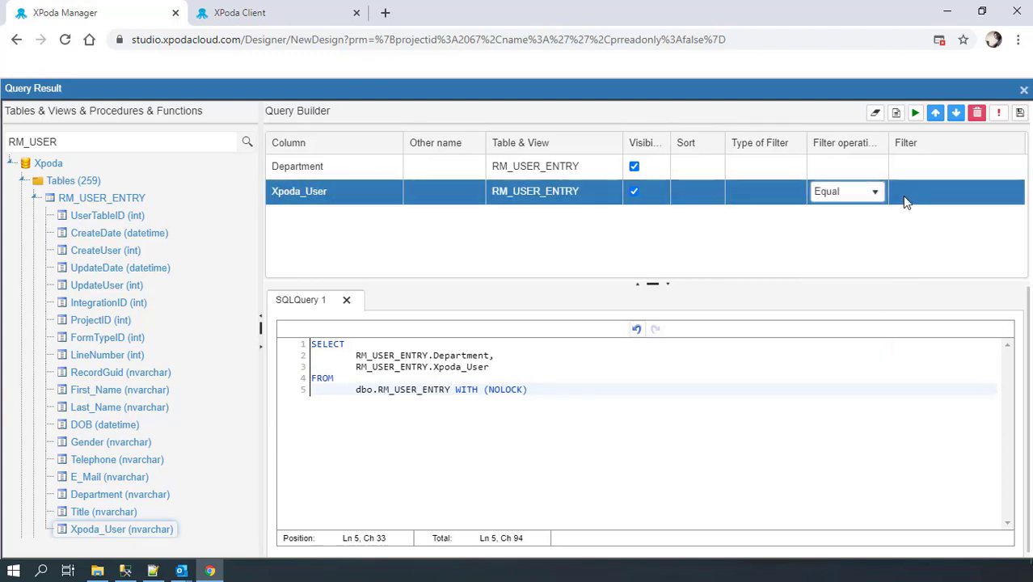
left_click(966, 198)
left_click(1011, 194)
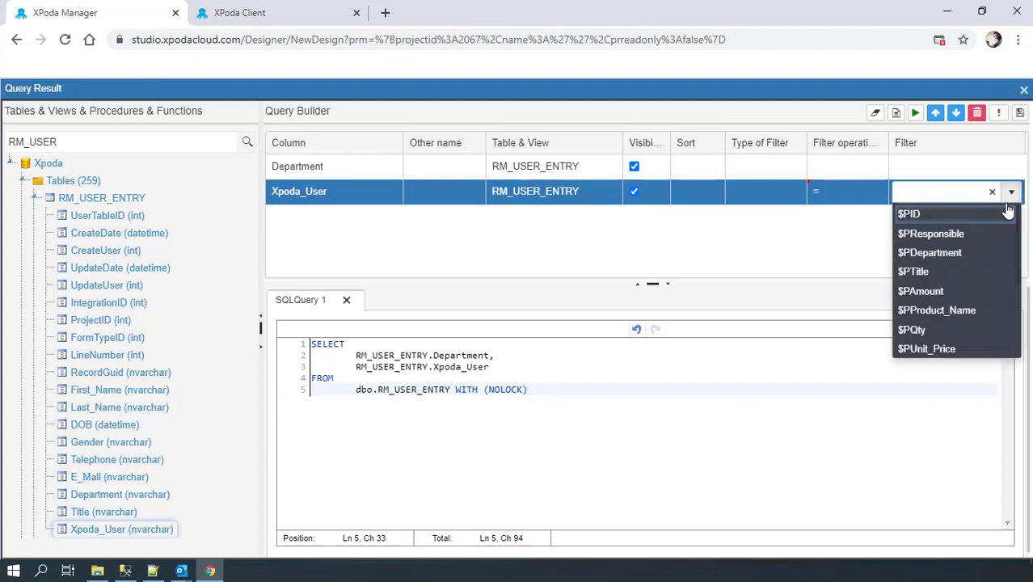
left_click(971, 233)
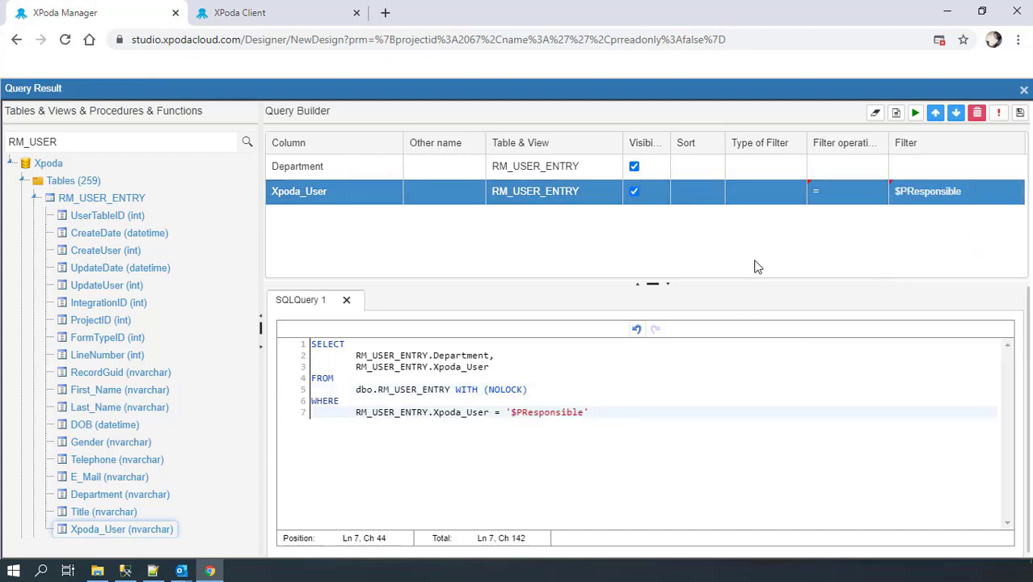
Step: Remove RM_USER_ENTRY.Xpoda_User from the SELECT list so only Department is selected, and save the query and the action
left_click_drag(494, 368, 492, 354)
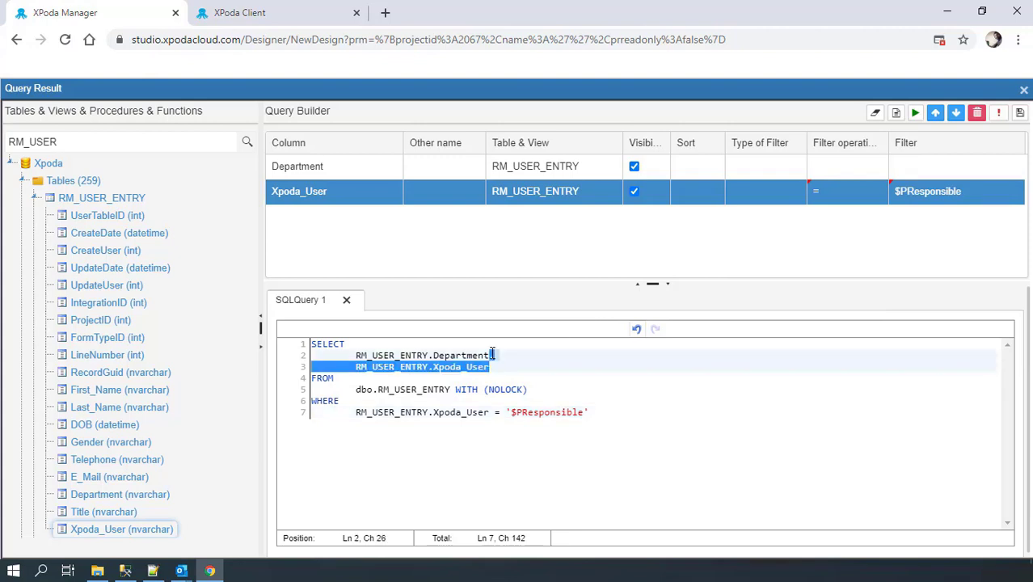
key("Delete")
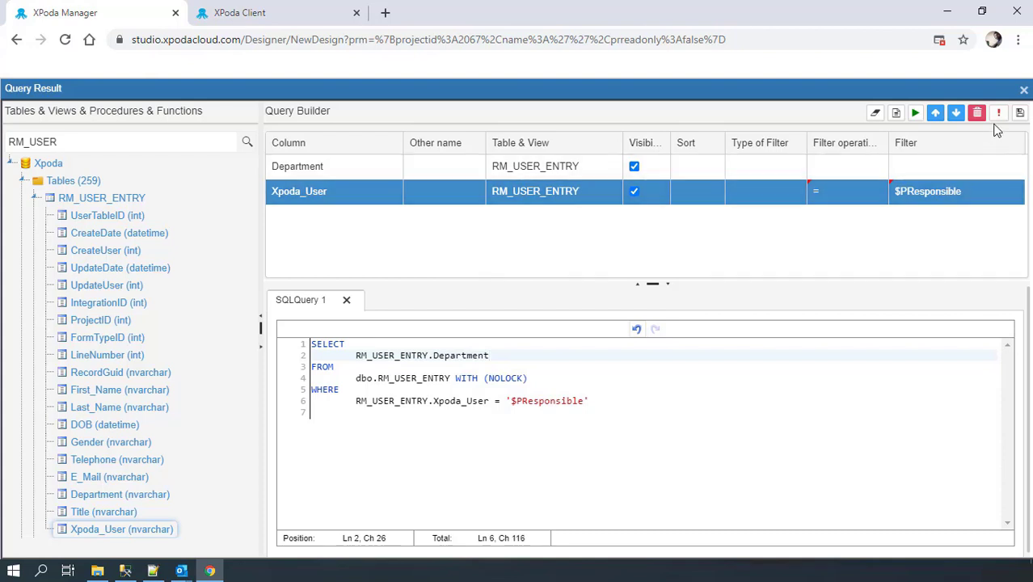
left_click(1018, 113)
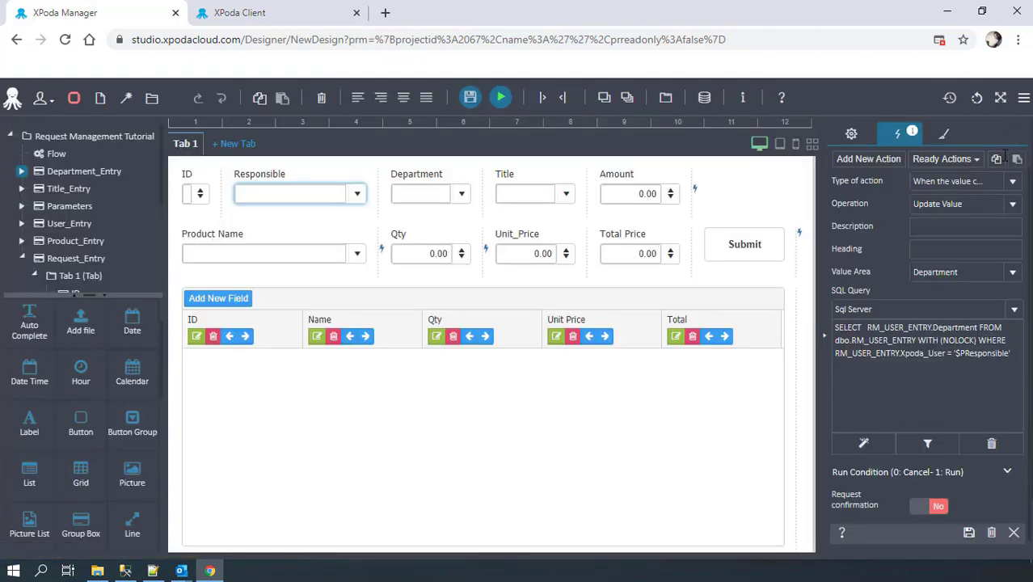
left_click(968, 533)
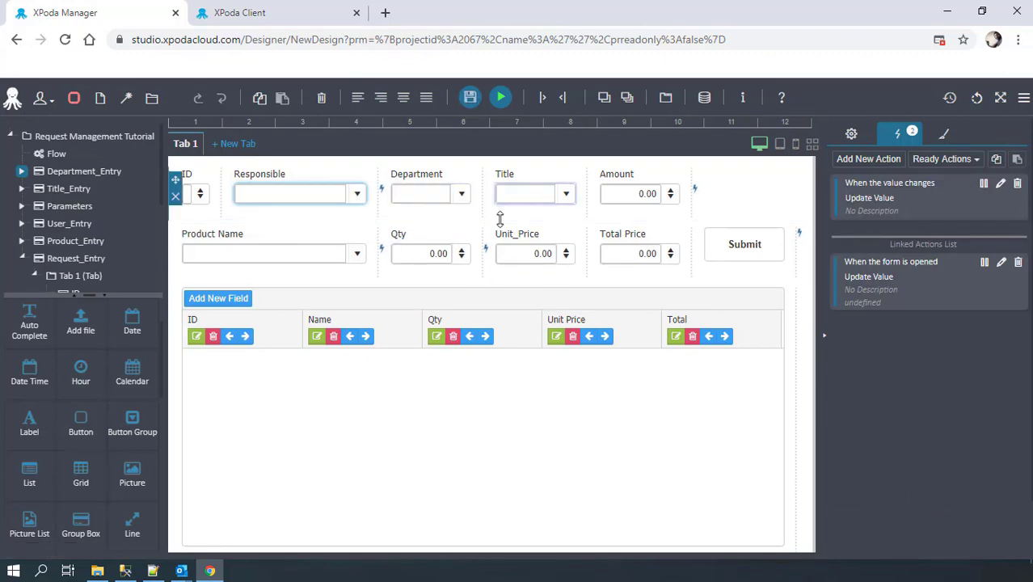
Step: Add a second Update Value action to the Responsible field that runs when the value changes, with Title as its value area
left_click(863, 160)
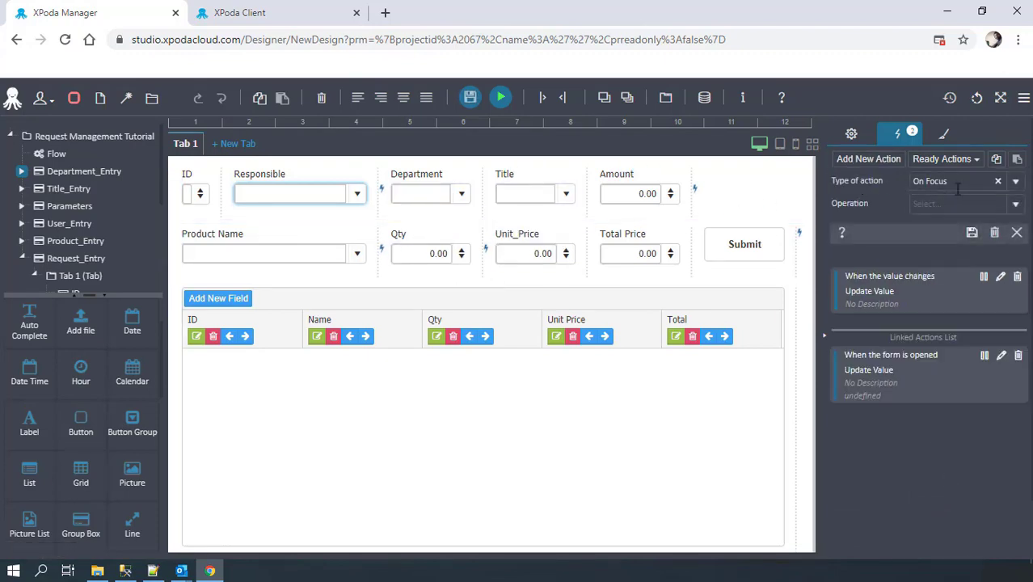
type("VAL")
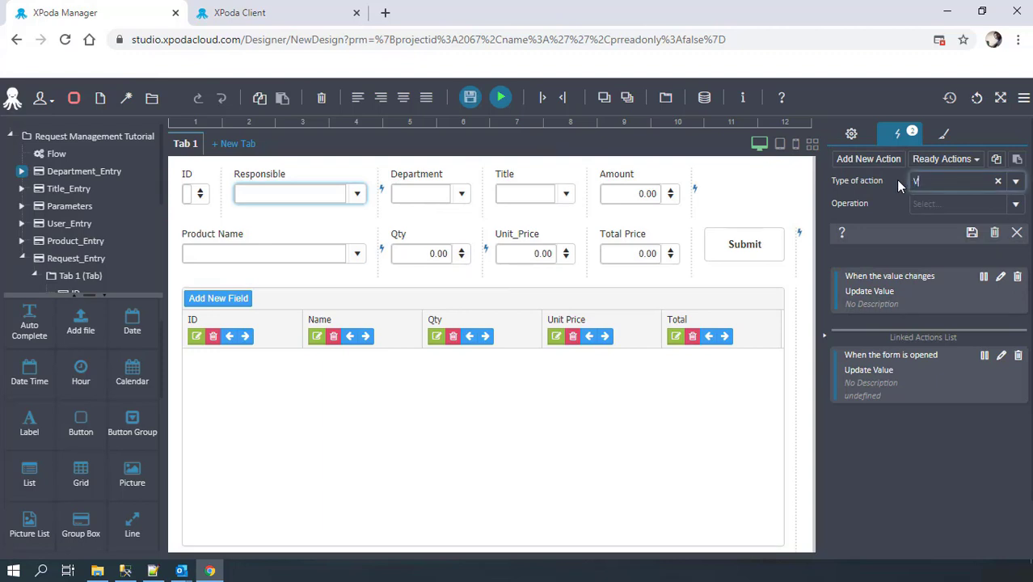
key("Return")
left_click(921, 204)
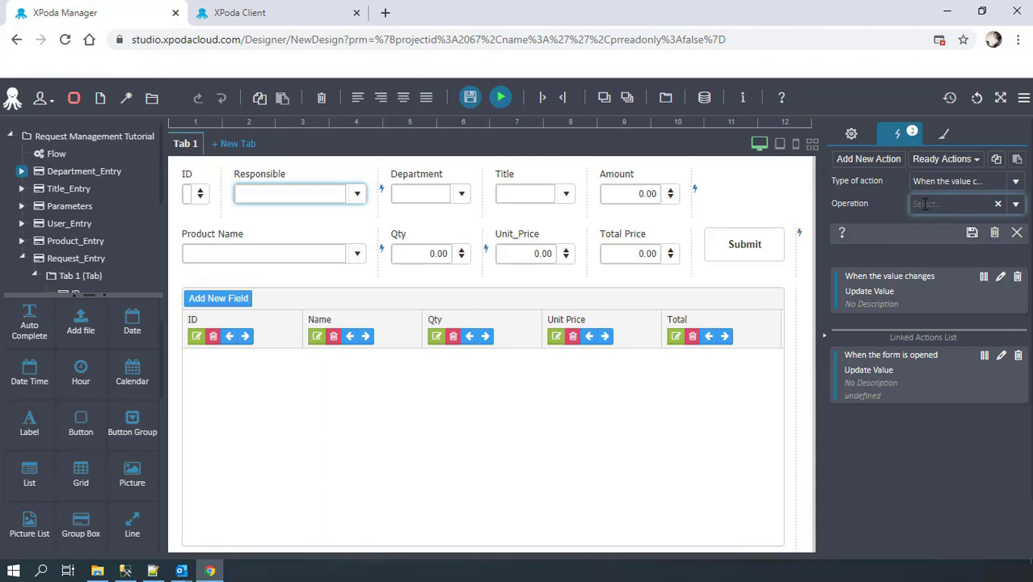
type("up")
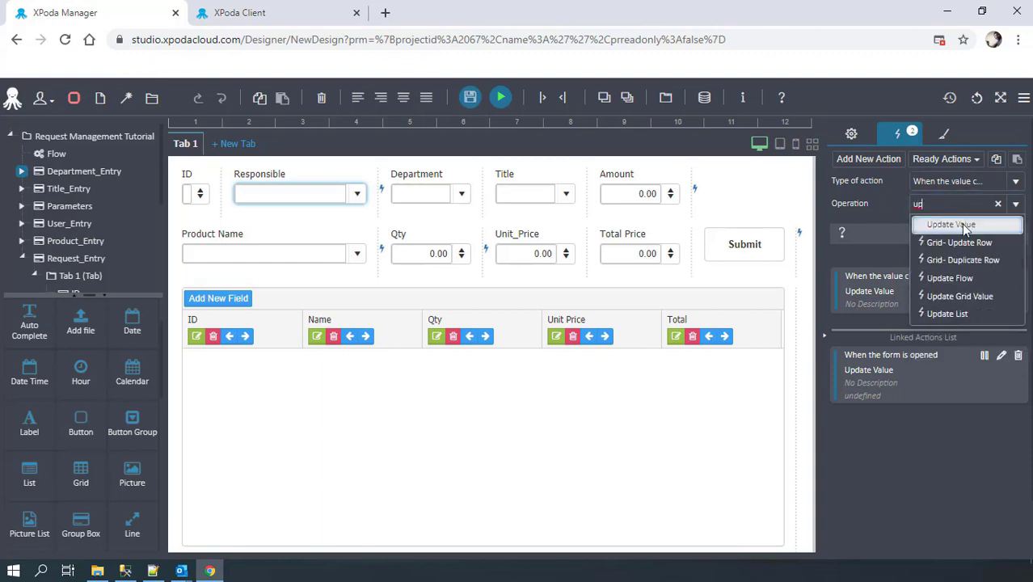
left_click(961, 224)
left_click(959, 275)
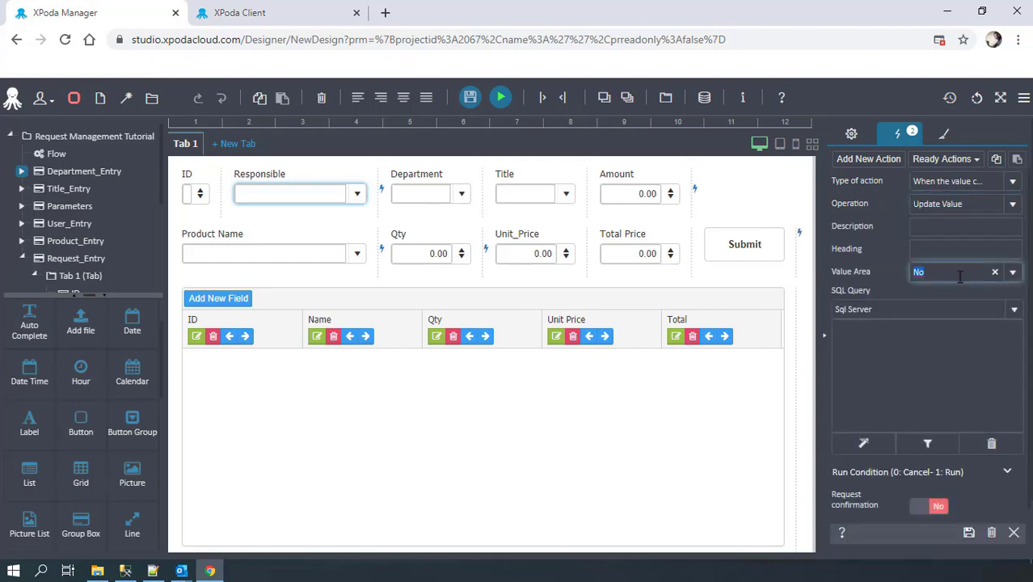
type("ti")
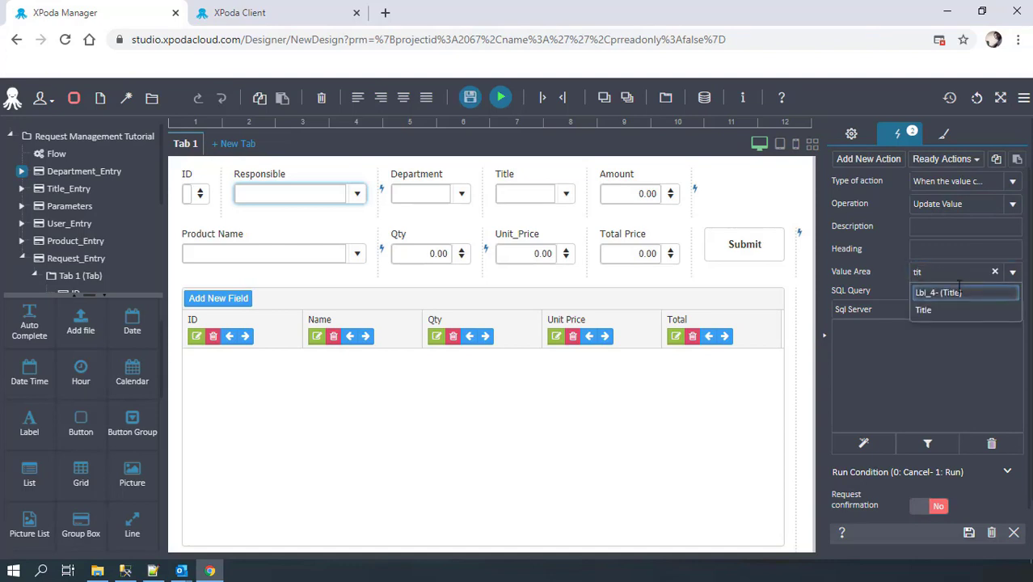
type("tle")
left_click(925, 310)
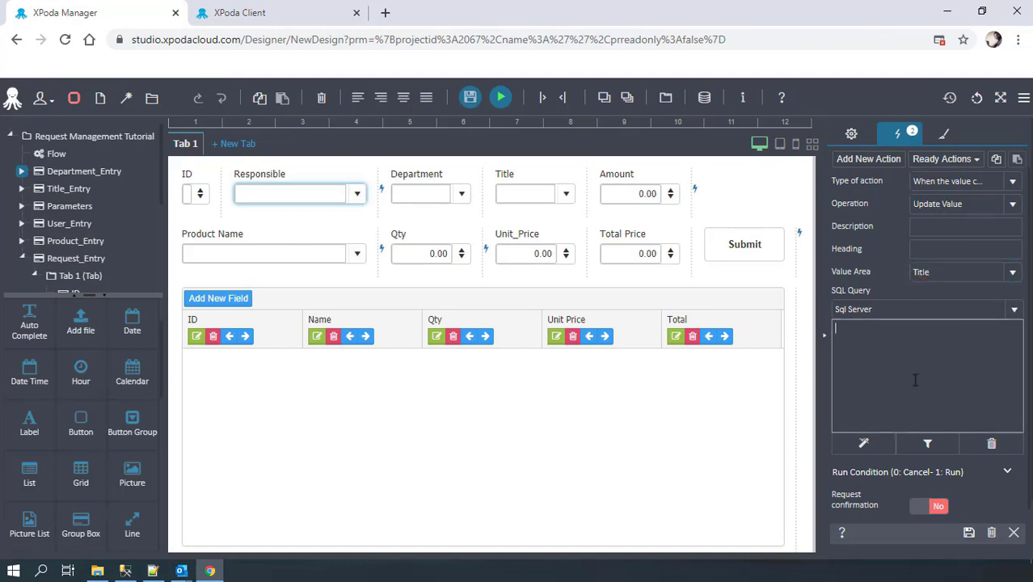
Step: In the new action's query builder, find the RM_USER_ENTRY table and add its Title and Xpoda_User columns to the query
left_click(868, 444)
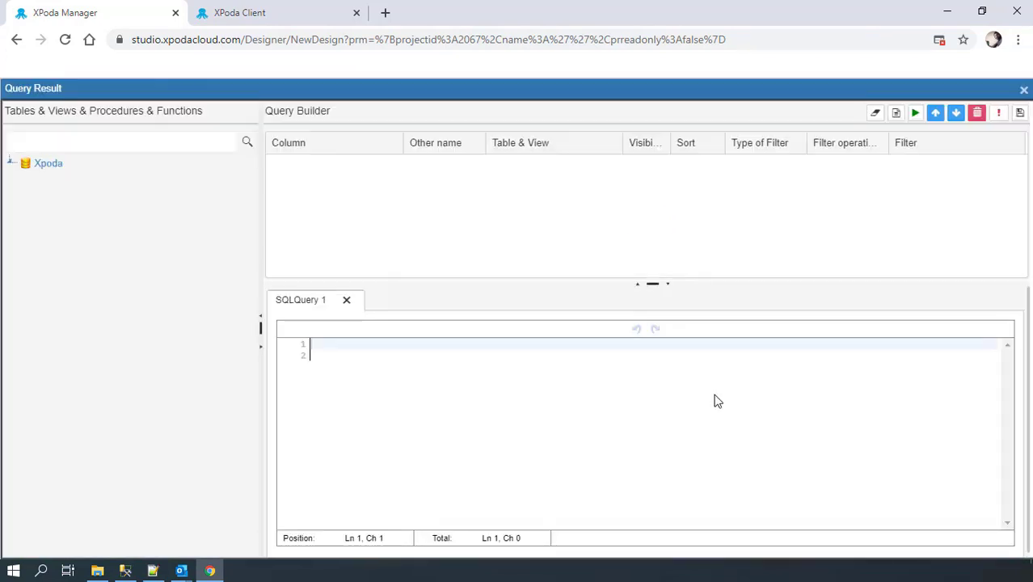
left_click(23, 182)
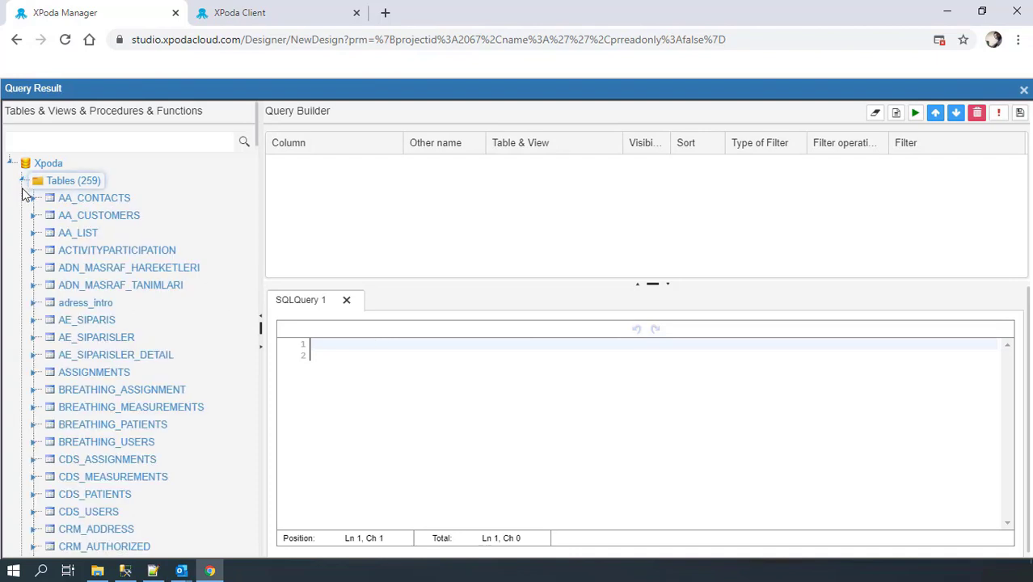
left_click(71, 143)
type("RM_")
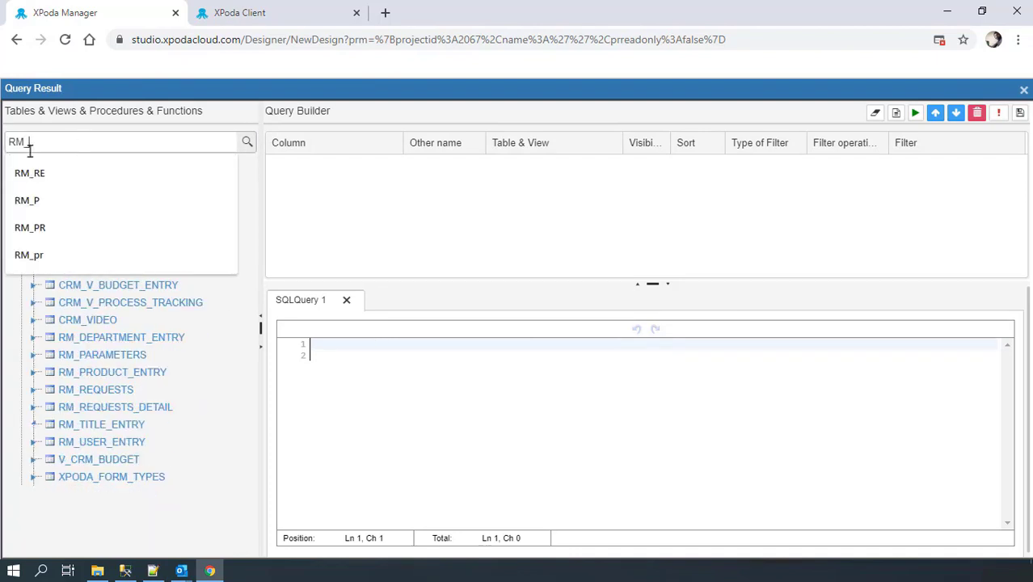
type("U")
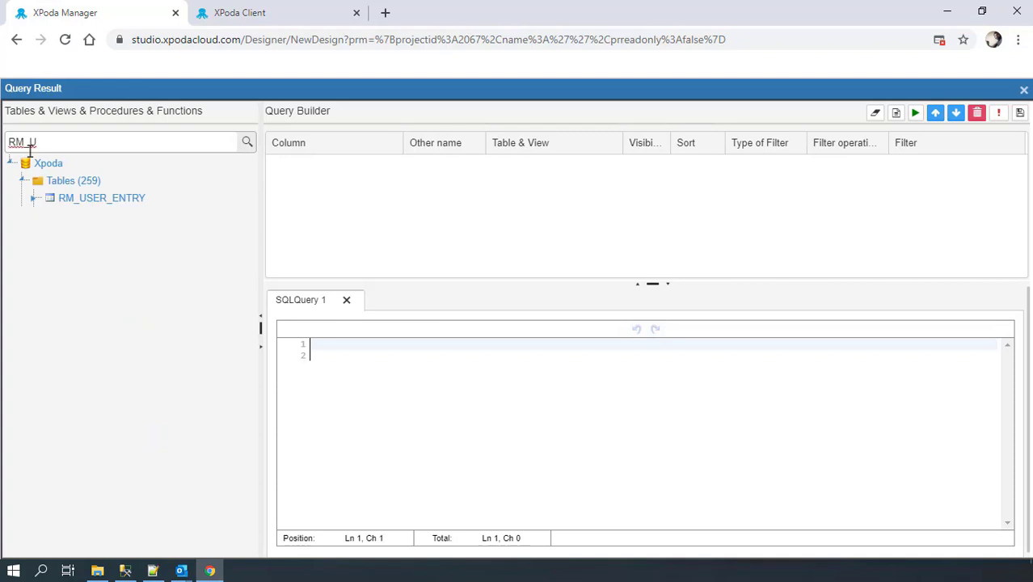
left_click(32, 200)
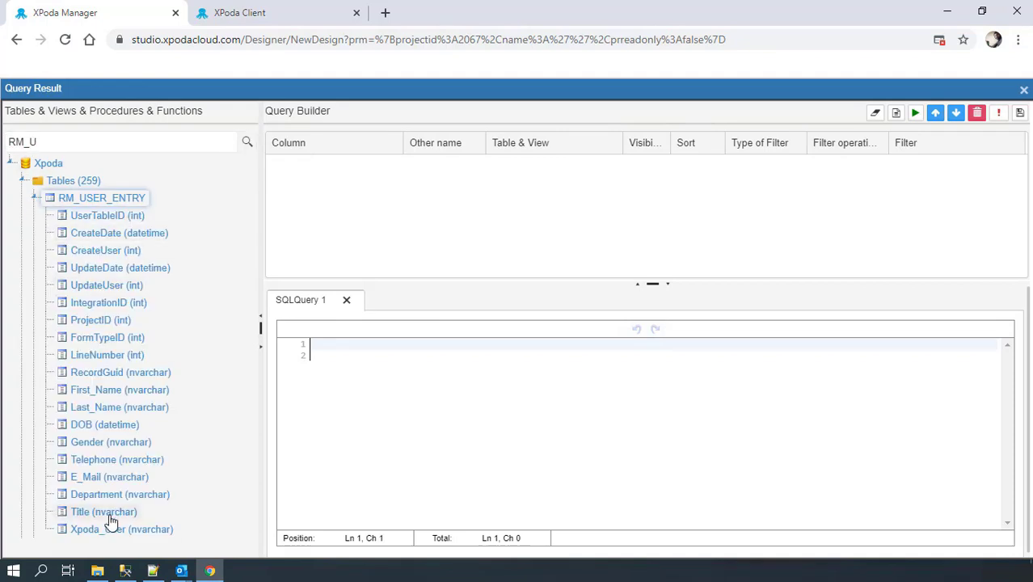
left_click_drag(107, 516, 421, 198)
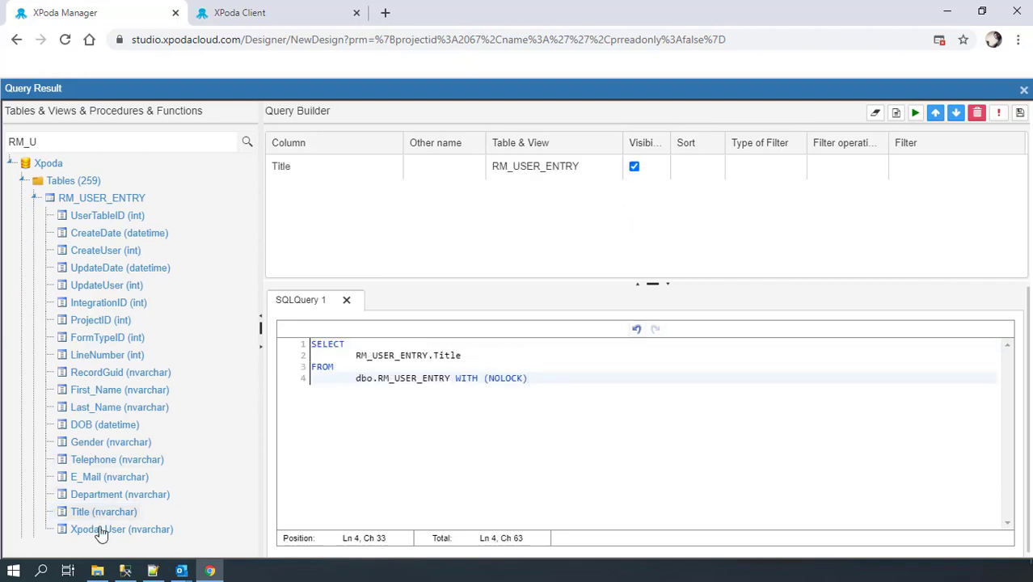
left_click_drag(99, 530, 417, 228)
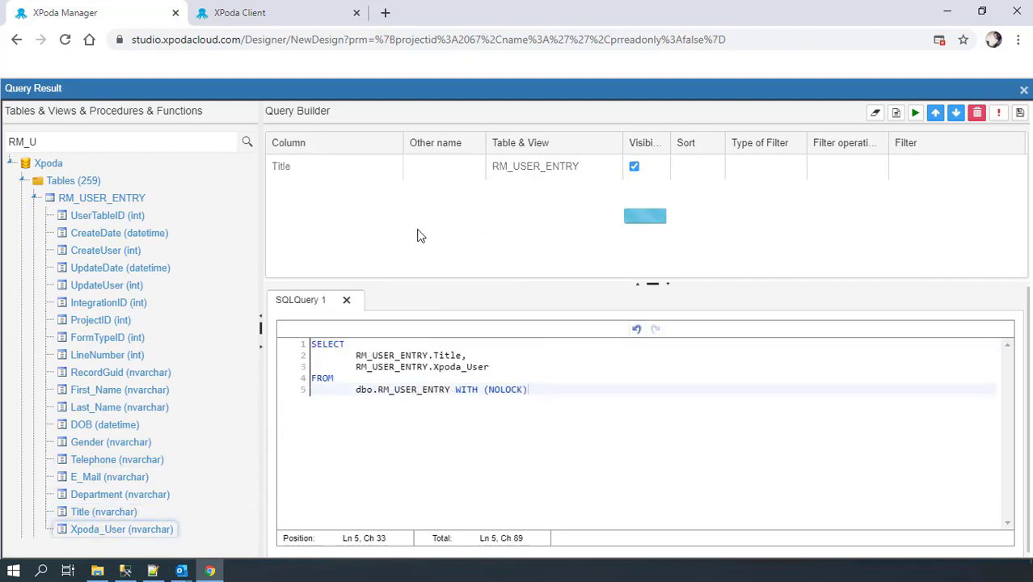
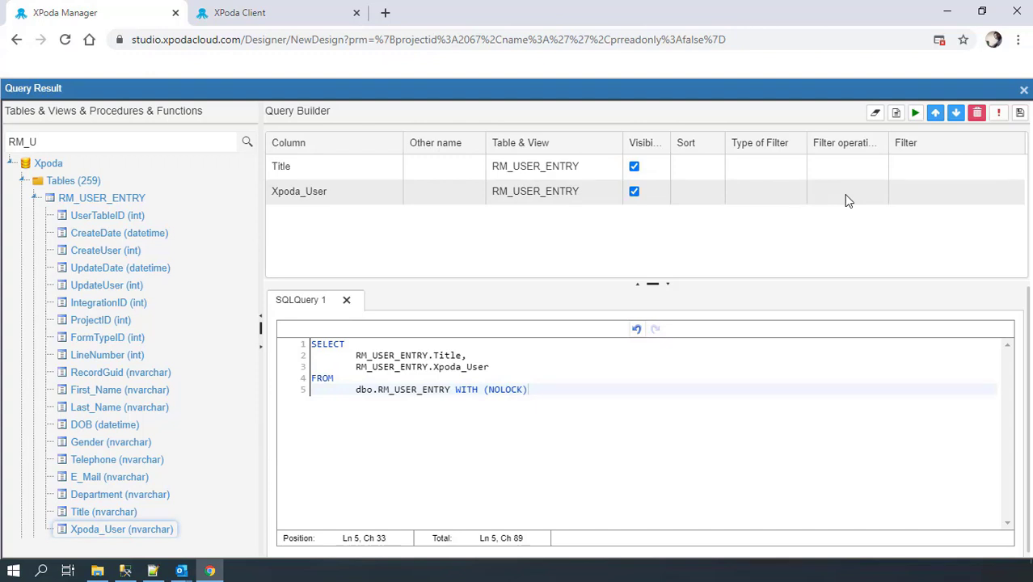
Step: Filter the Title query so that Xpoda_User is equal to $PResponsible
left_click(847, 200)
left_click(874, 198)
left_click(846, 235)
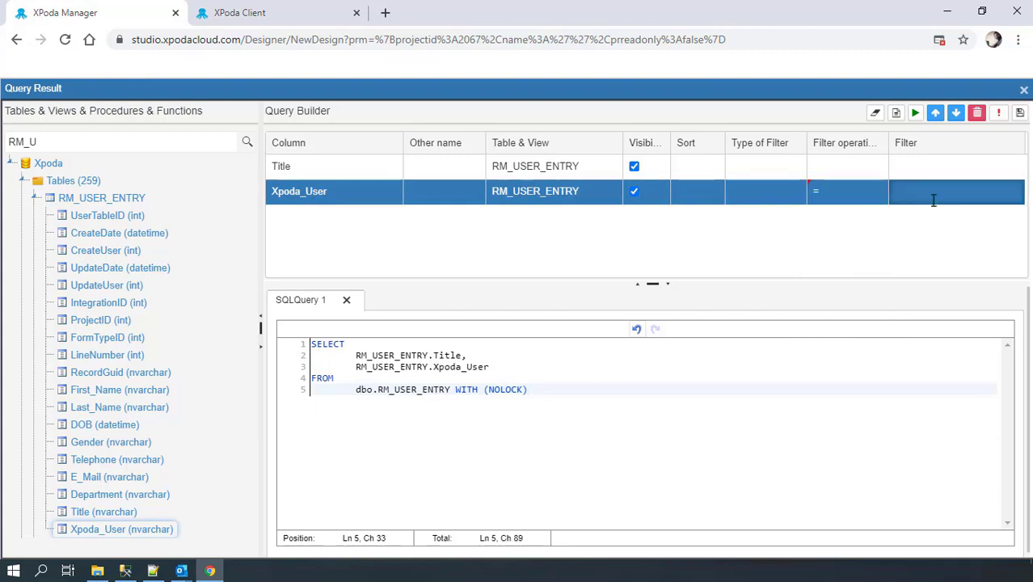
left_click(998, 197)
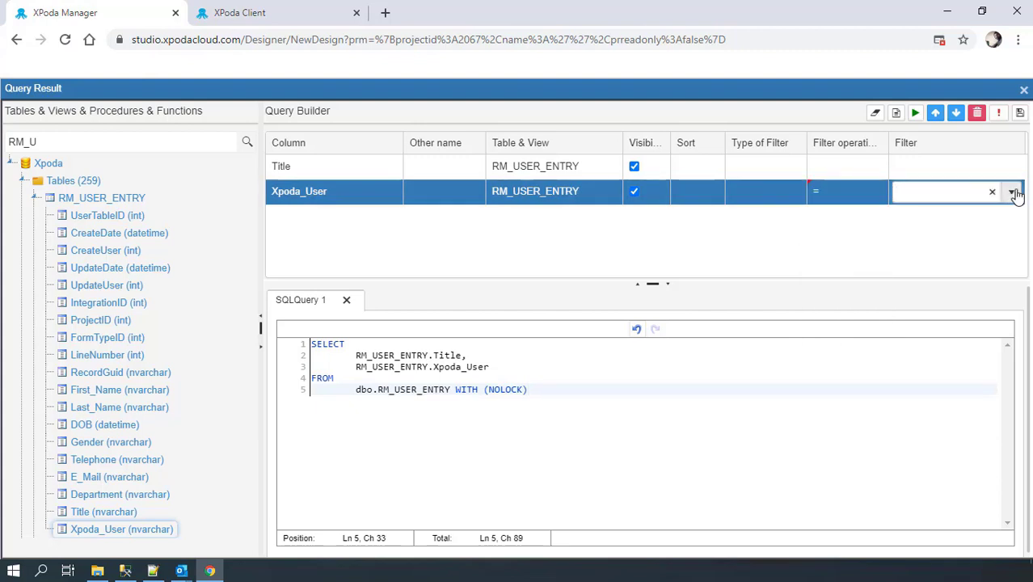
left_click(1011, 192)
left_click(953, 237)
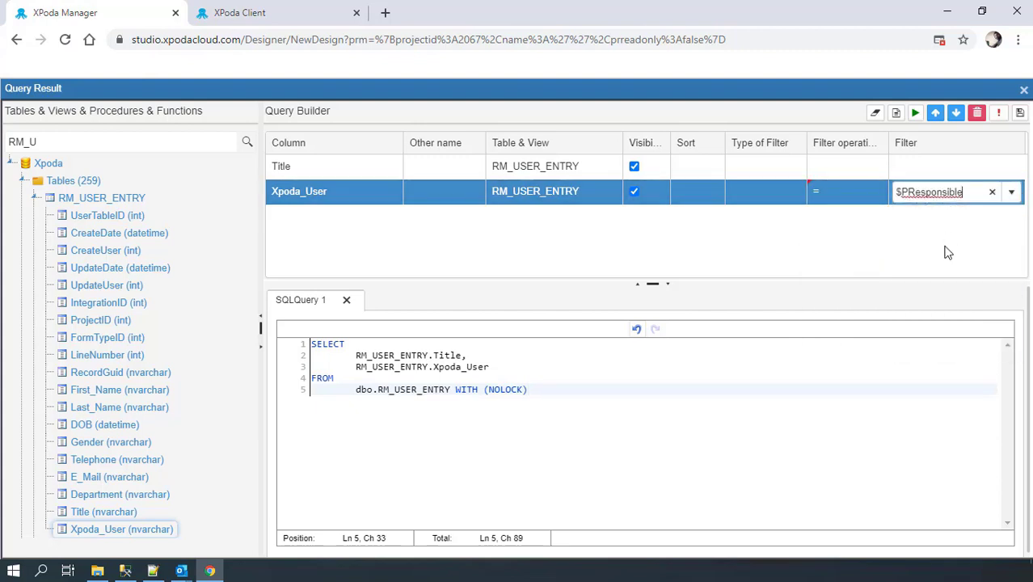
left_click(948, 253)
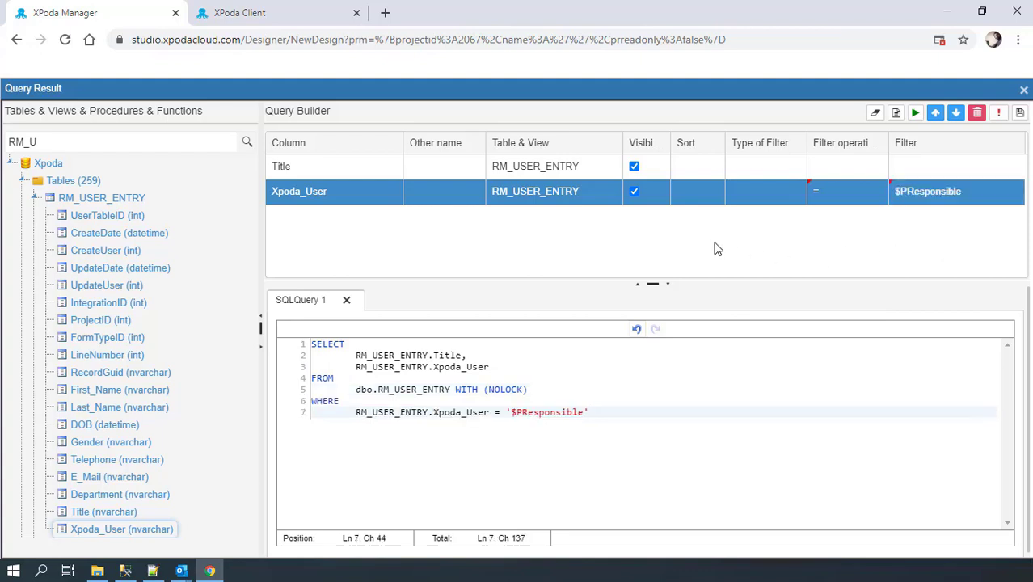
Step: Remove RM_USER_ENTRY.Xpoda_User from the SELECT list so only Title is selected, and save the query and the action
left_click_drag(497, 366, 457, 356)
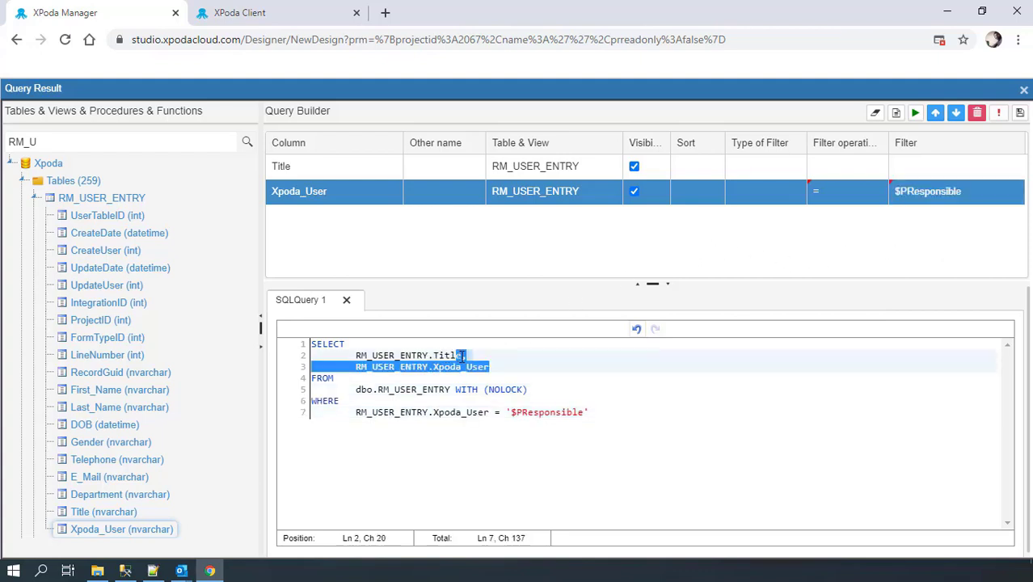
key("BackSpace")
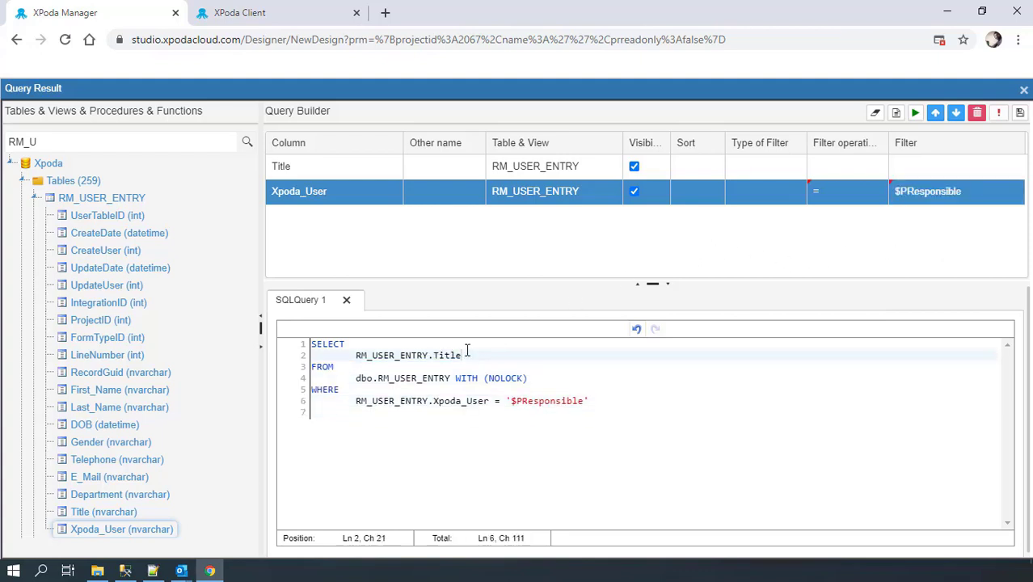
left_click(1020, 116)
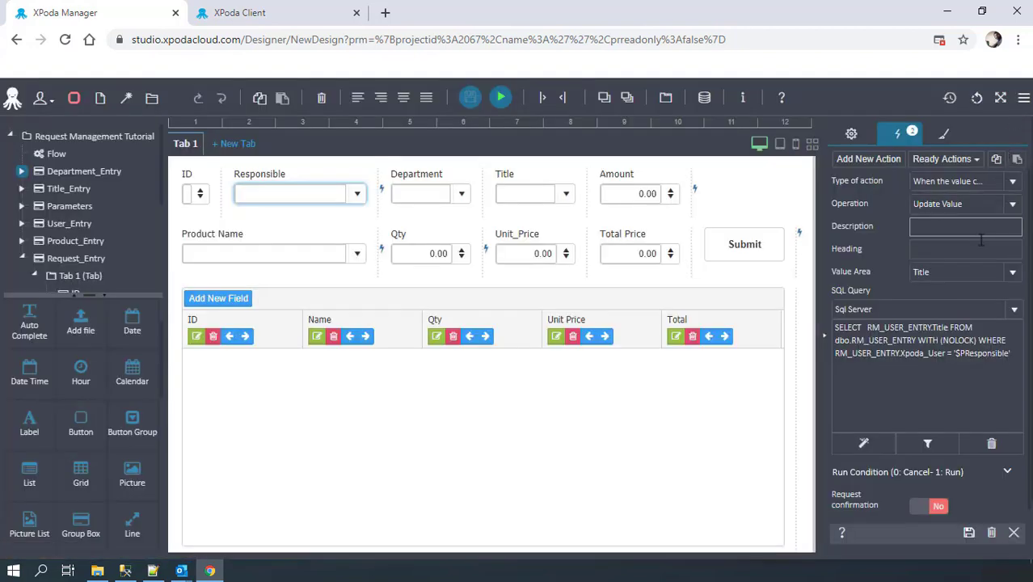
left_click(971, 534)
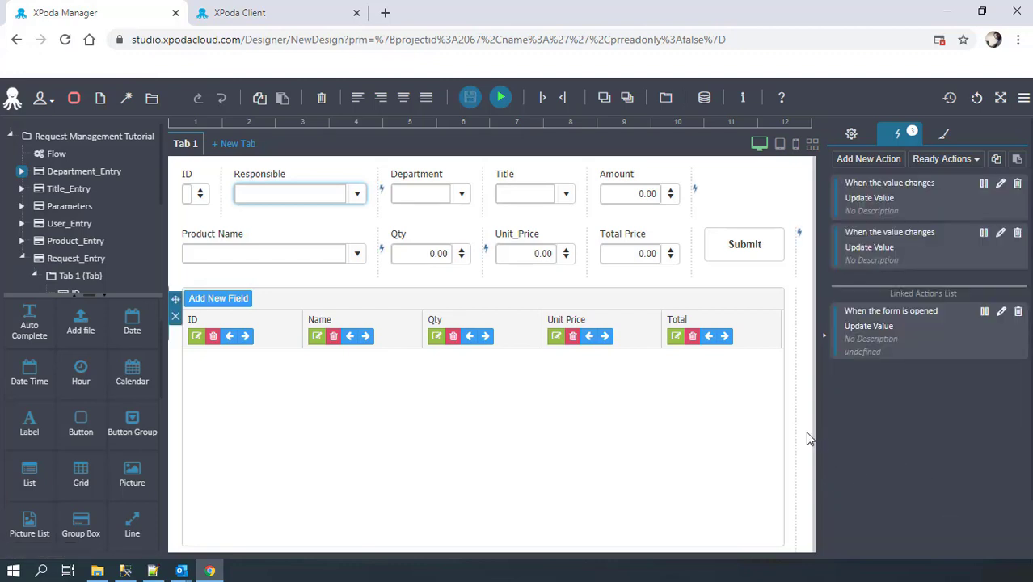
Step: Add a new field authority to the Request_Entry form, with the type that does not allow changing the field
left_click(98, 260)
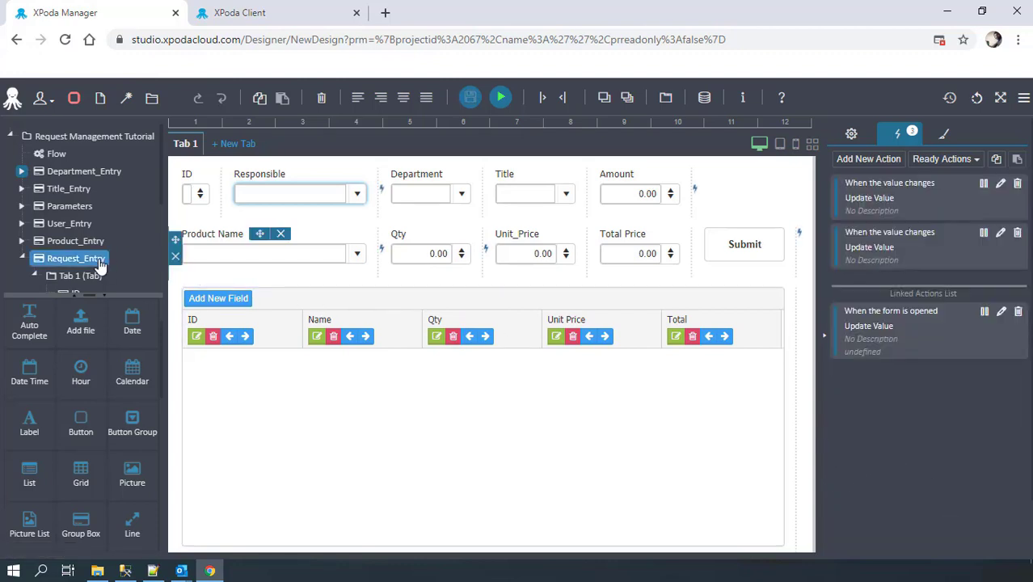
left_click(943, 138)
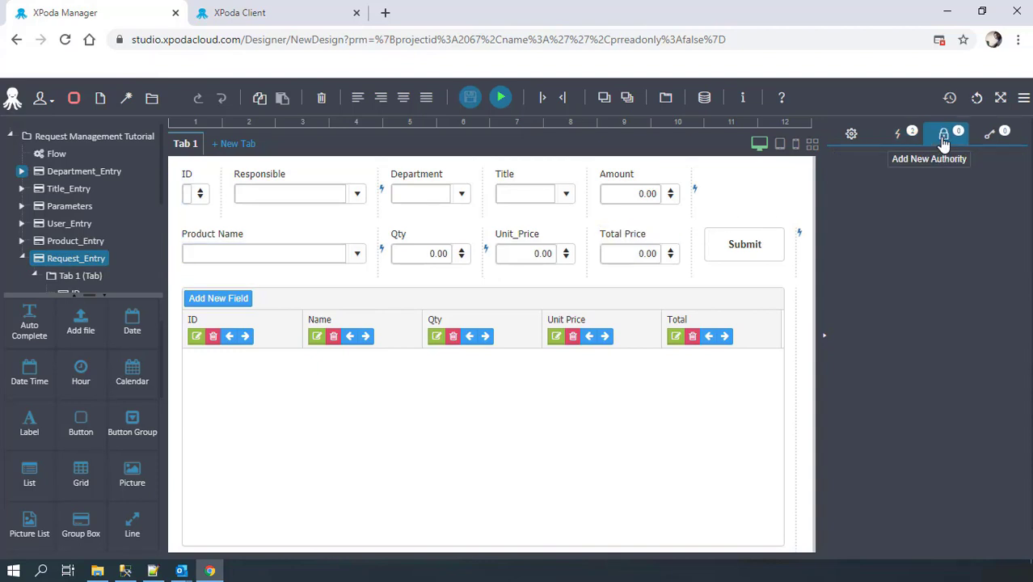
left_click(927, 159)
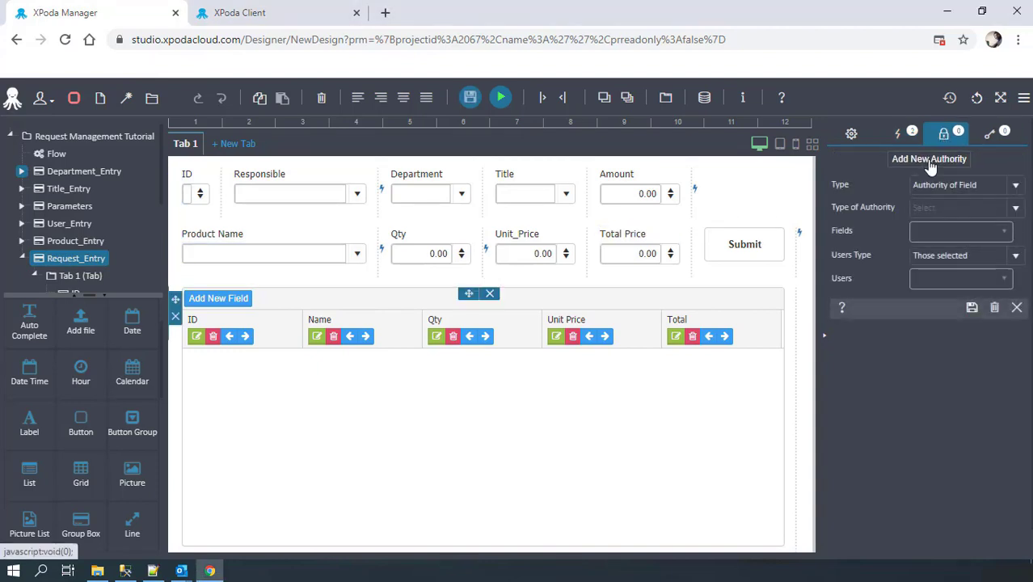
left_click(984, 207)
left_click(953, 245)
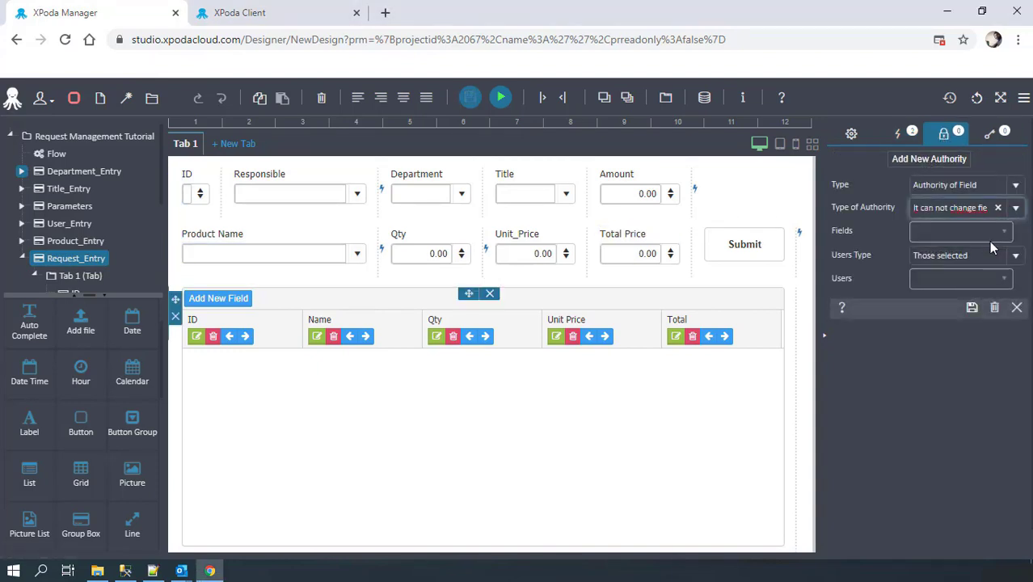
Step: Include the ID, Responsible, Department and Title fields in the authority, choosing the fields themselves and not their labels
left_click(958, 234)
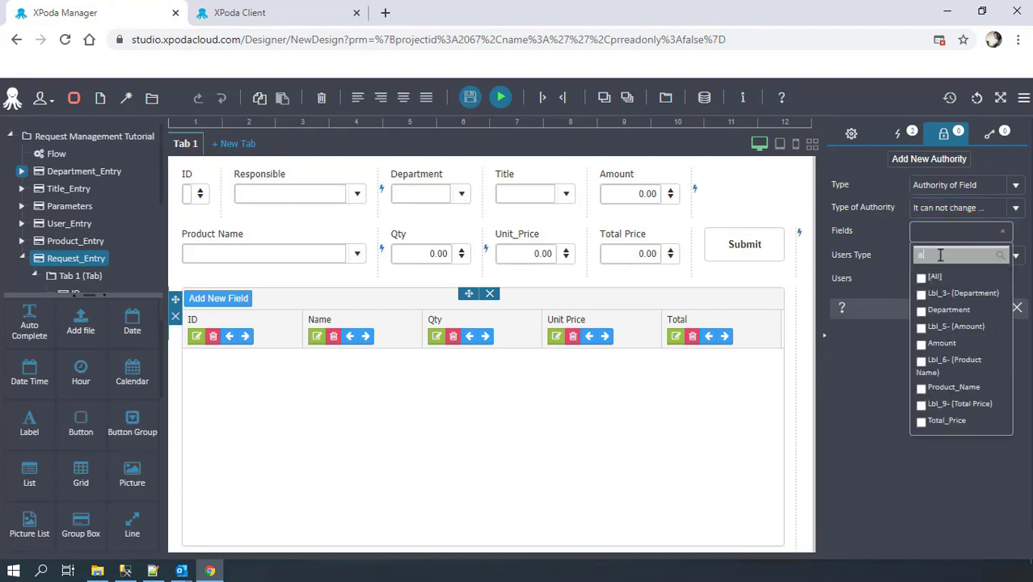
type("ID")
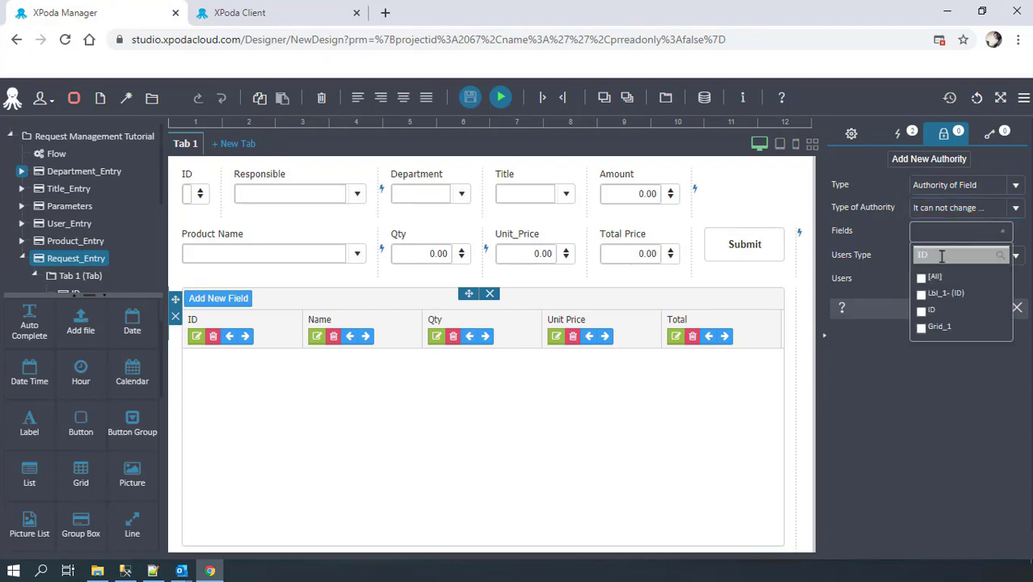
left_click(921, 310)
type("res")
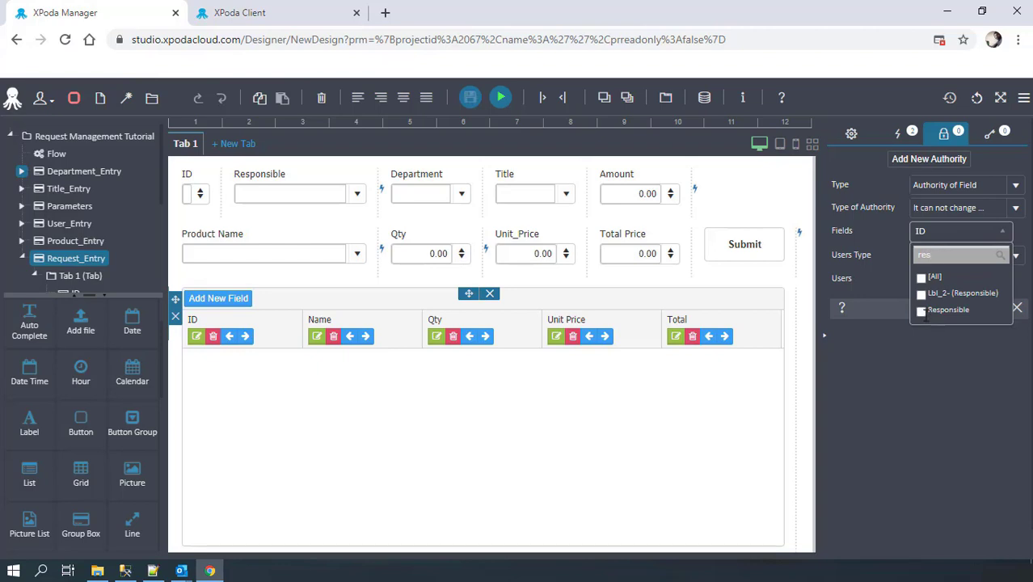
left_click(921, 311)
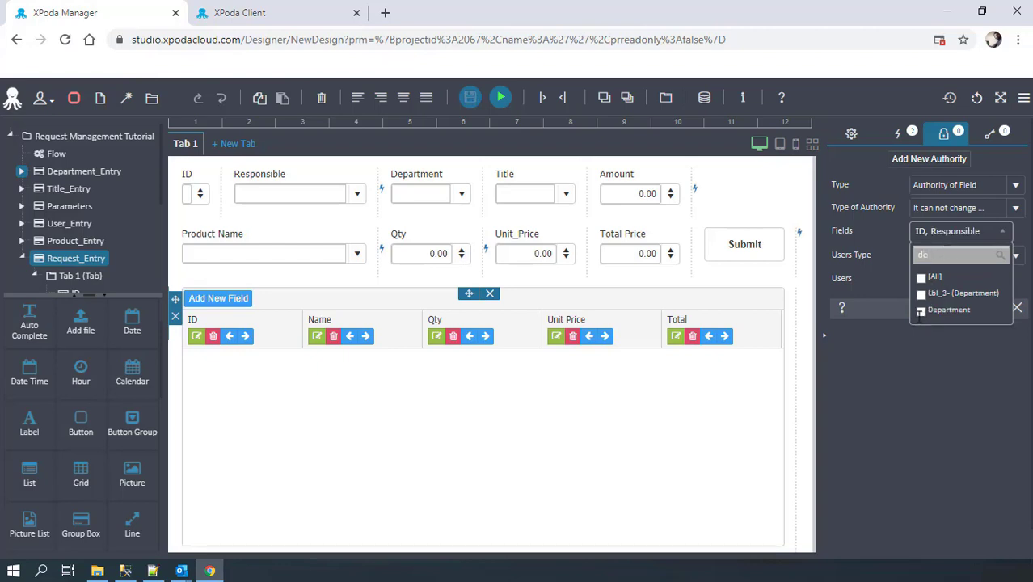
left_click(919, 311)
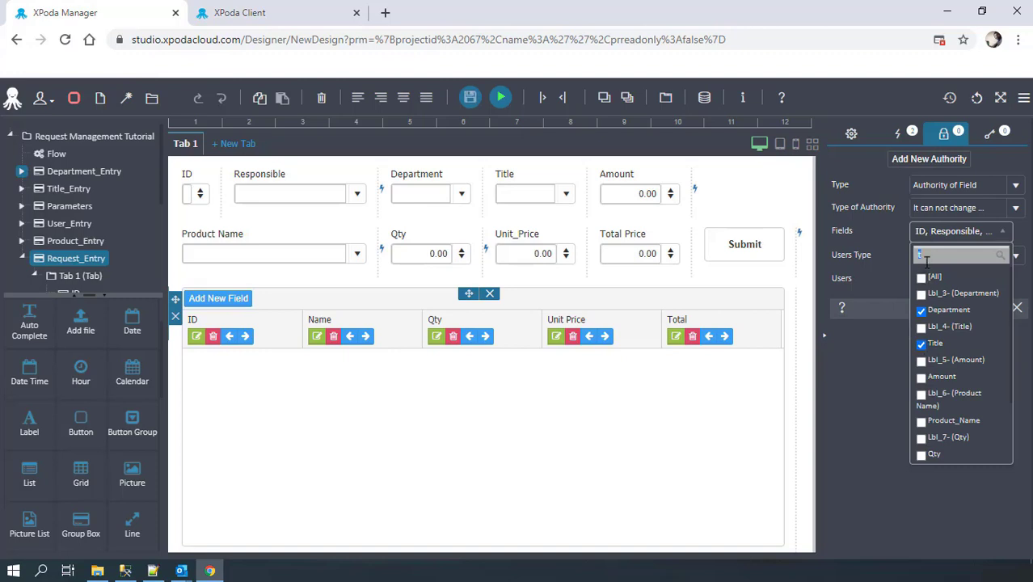
Step: Add the Unit_Price and Total_Price fields to the authority's field selection
type("un")
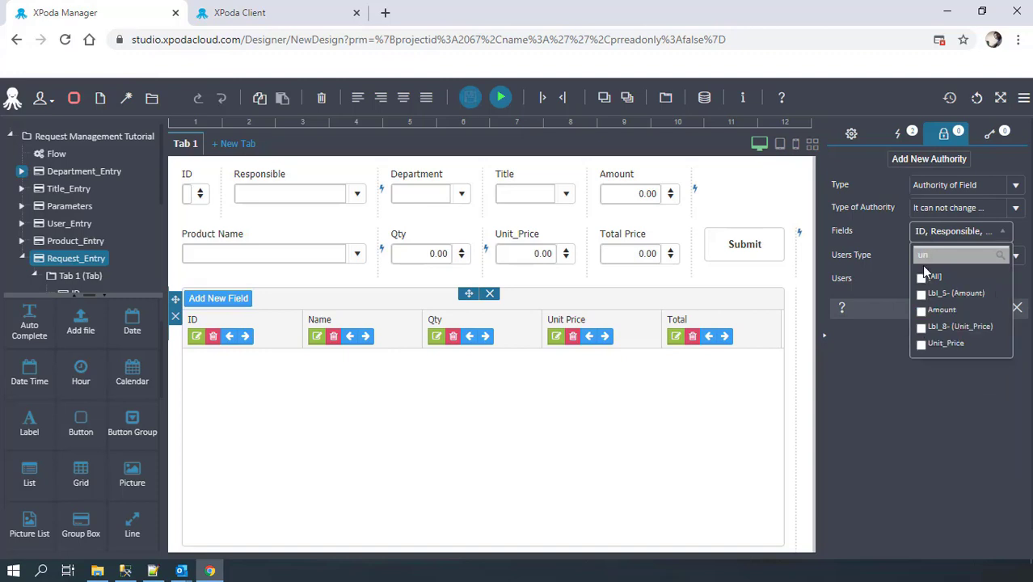
left_click(922, 346)
left_click(950, 257)
type("tot")
left_click(921, 311)
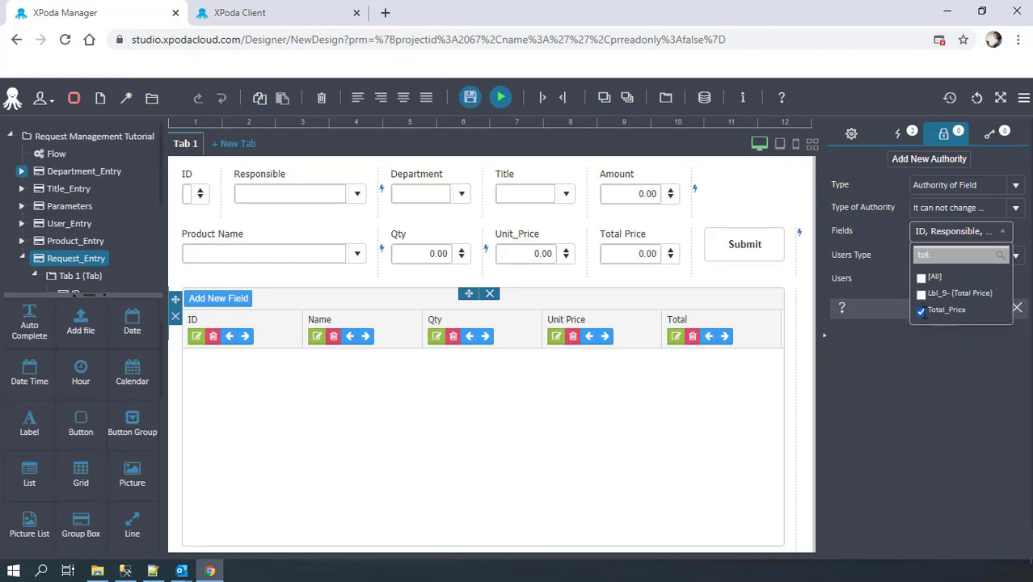
left_click(855, 262)
Step: Apply the field authority to all users, save the authority, and save the Request_Entry form
left_click(1016, 257)
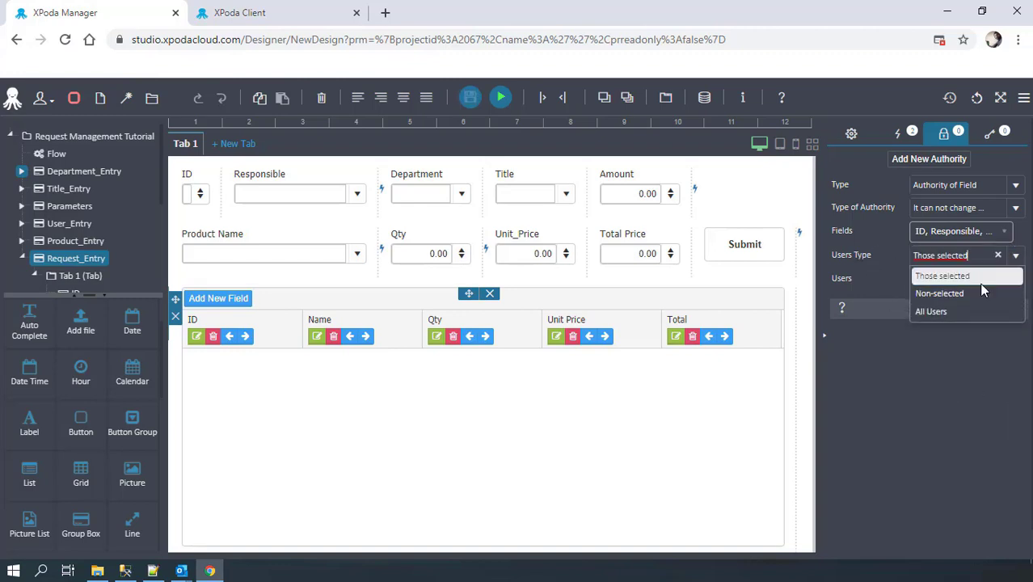
left_click(956, 310)
left_click(974, 310)
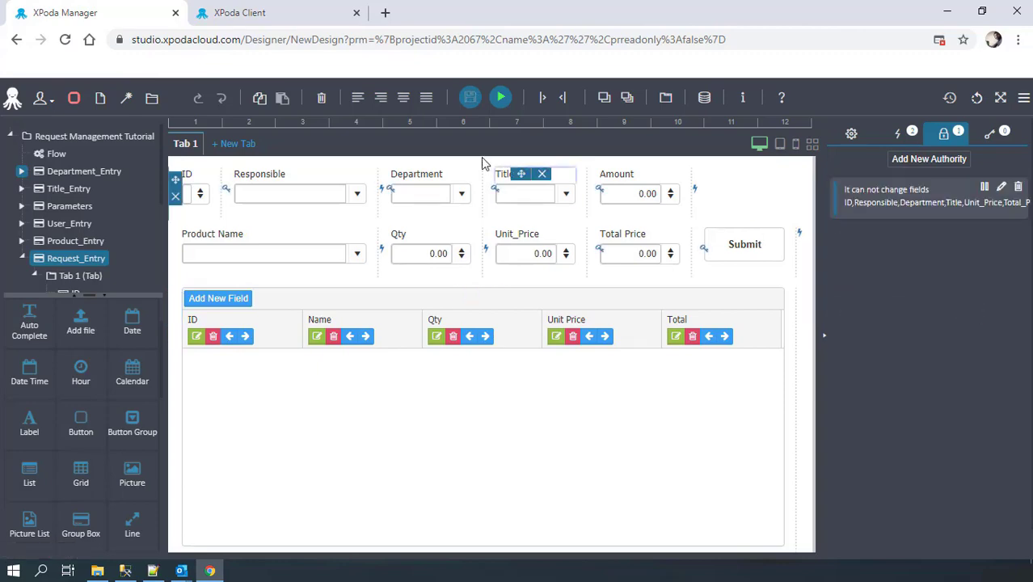
left_click(470, 98)
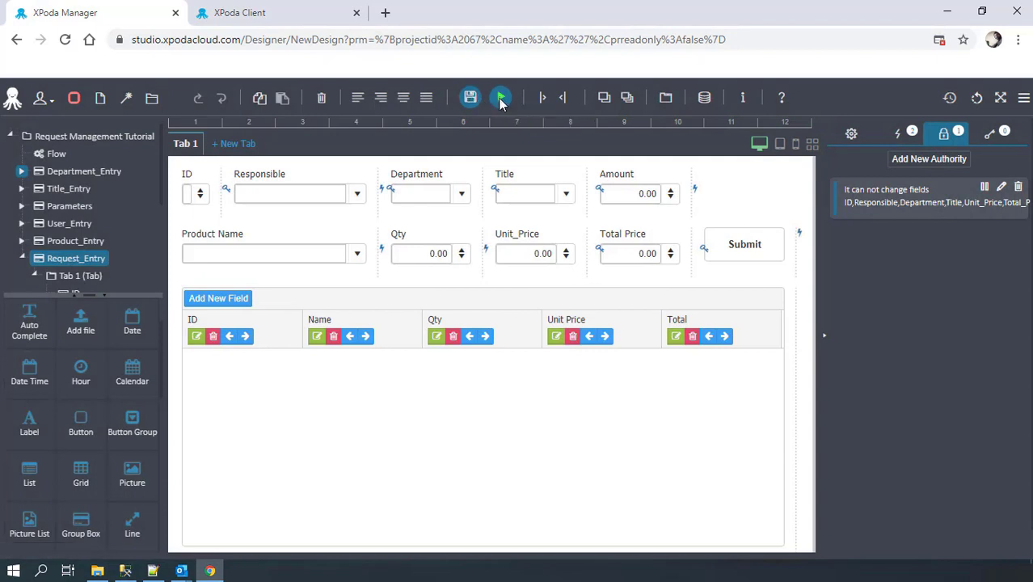
Step: Run the Request_Entry form in XPoda Client and sign out of the Admin account
left_click(501, 98)
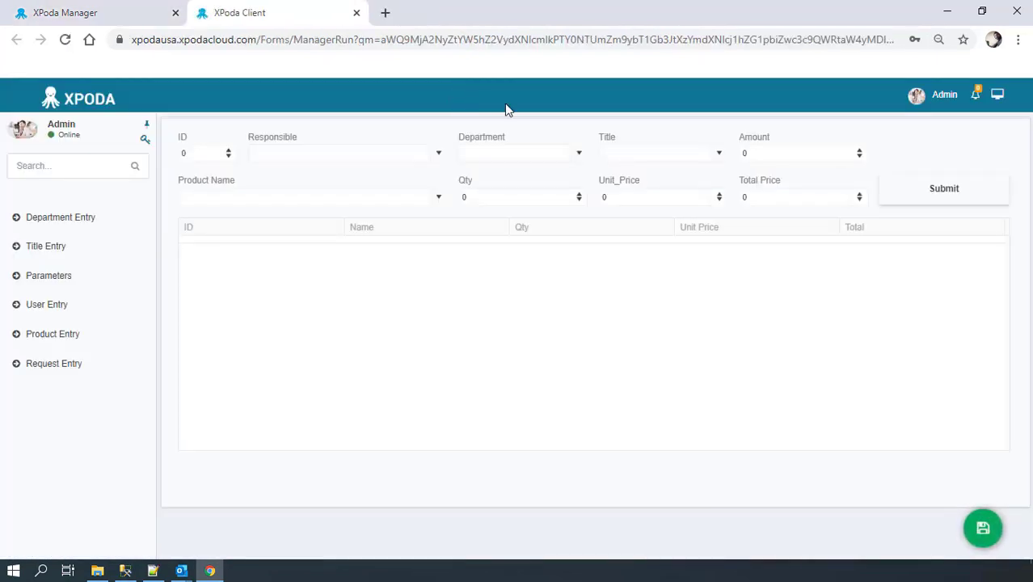
left_click(940, 97)
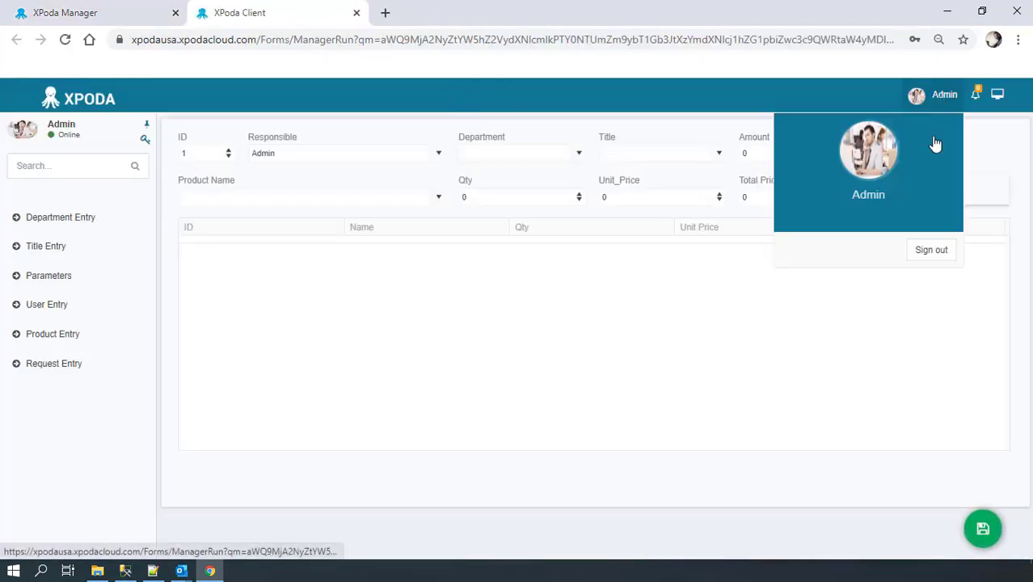
left_click(928, 250)
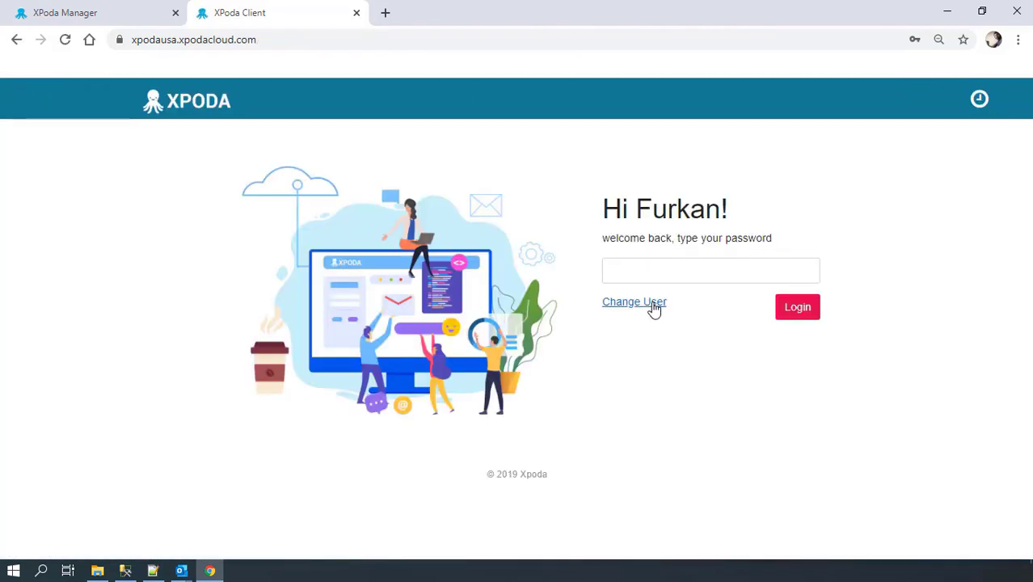
Step: Change the login user, enter the employee's user name and the account password, and log in
left_click(654, 305)
double_click(657, 225)
type("J")
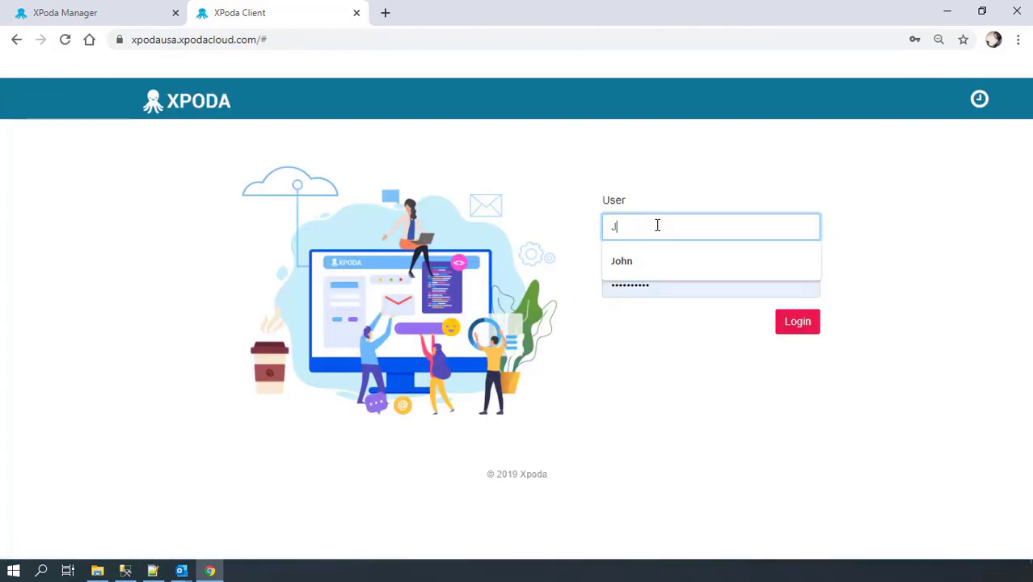
key("Down")
key("Return")
key("Tab")
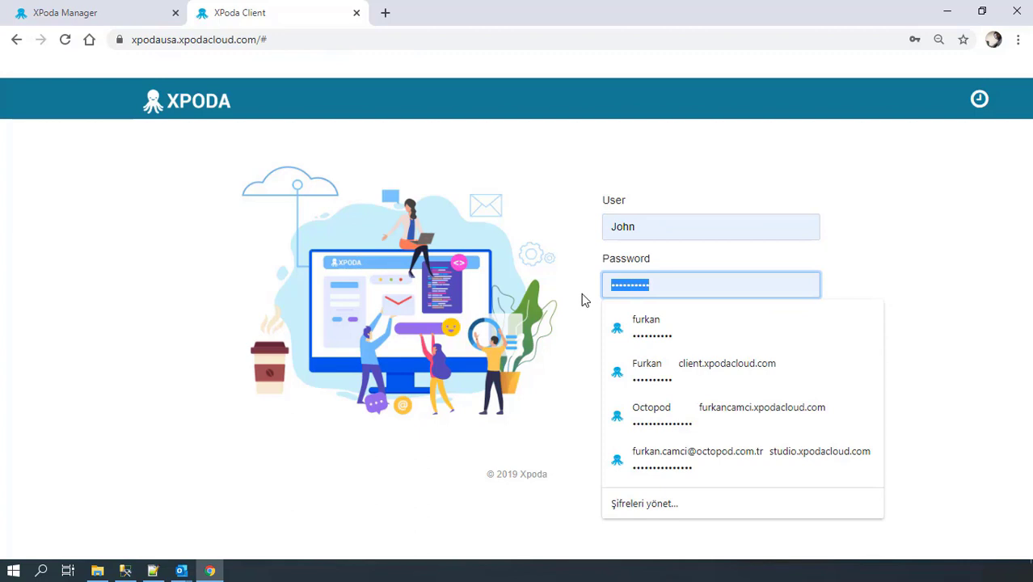
type("1")
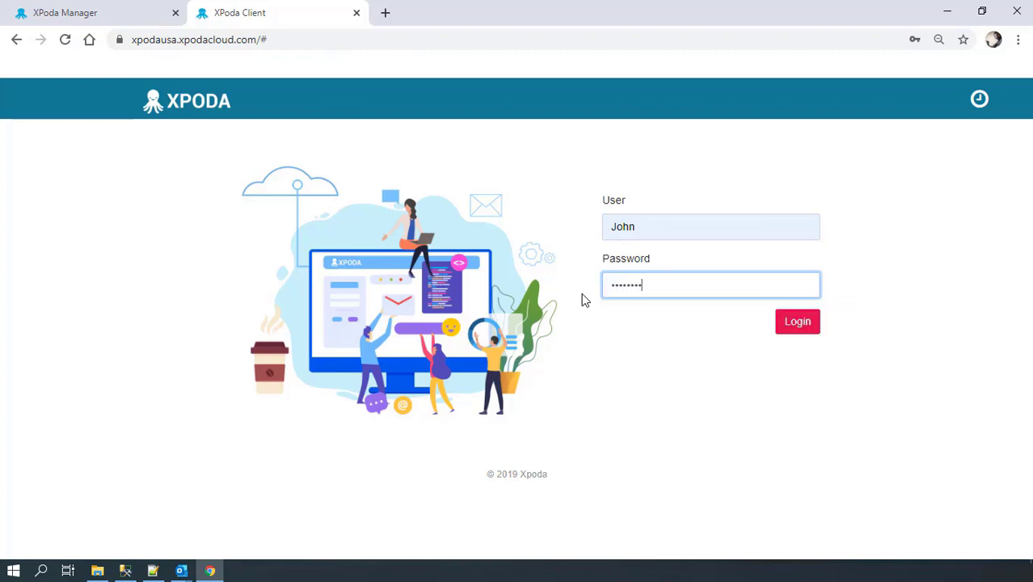
left_click(798, 323)
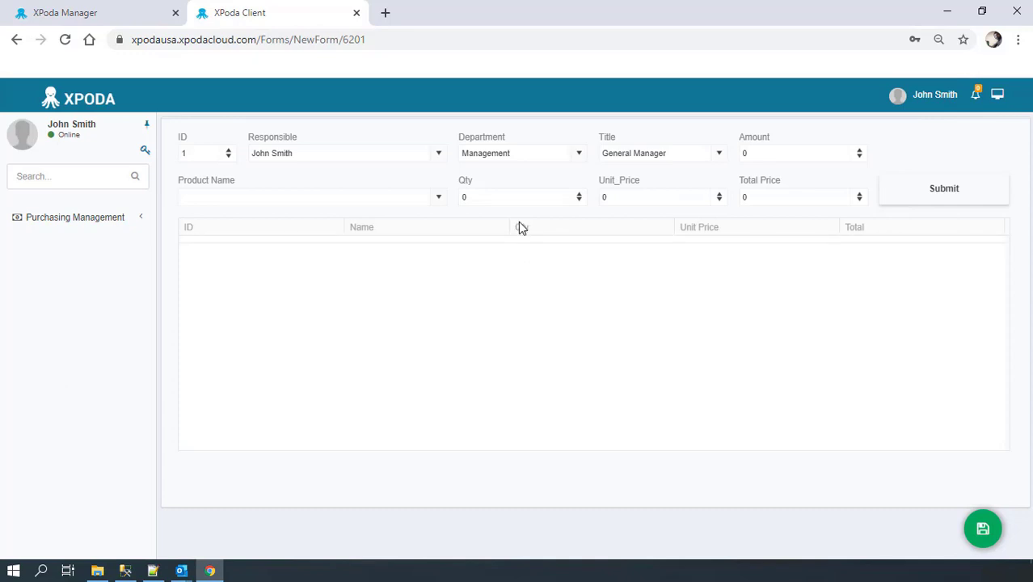
Step: Choose Desk as the product, set its quantity to 3, and submit it to the request grid
left_click(440, 199)
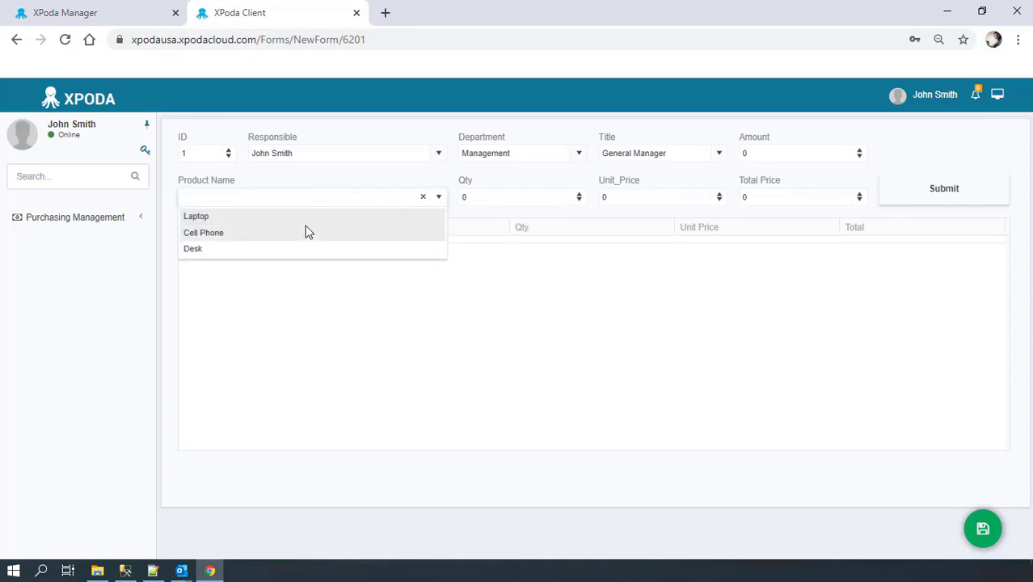
left_click(298, 253)
left_click(478, 197)
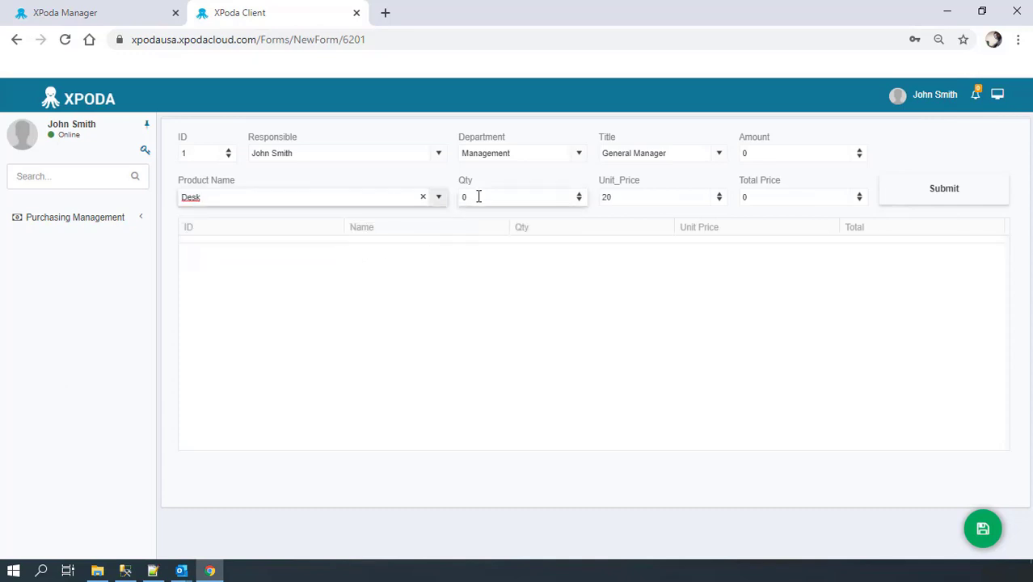
double_click(478, 197)
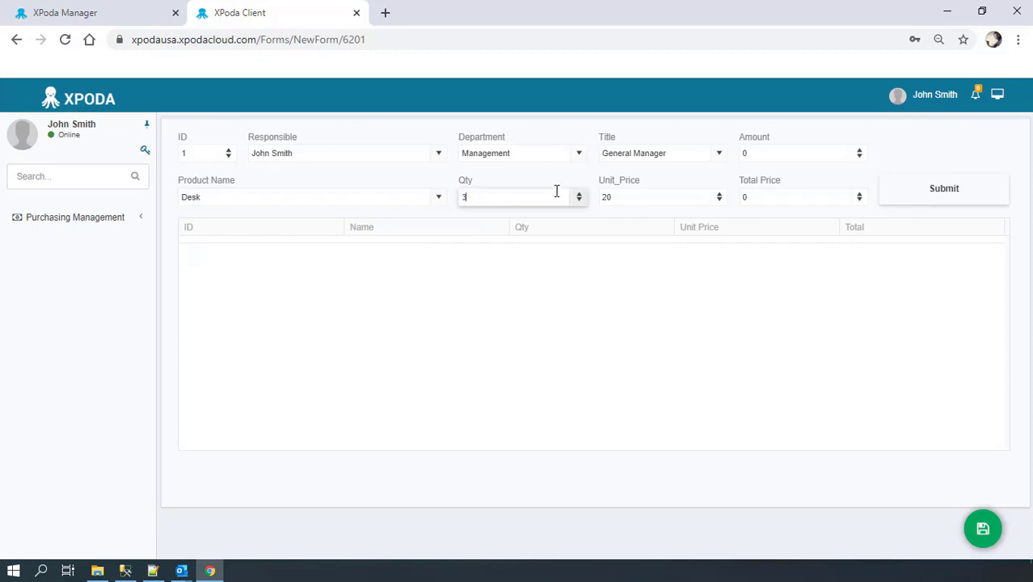
type("3")
key("Tab")
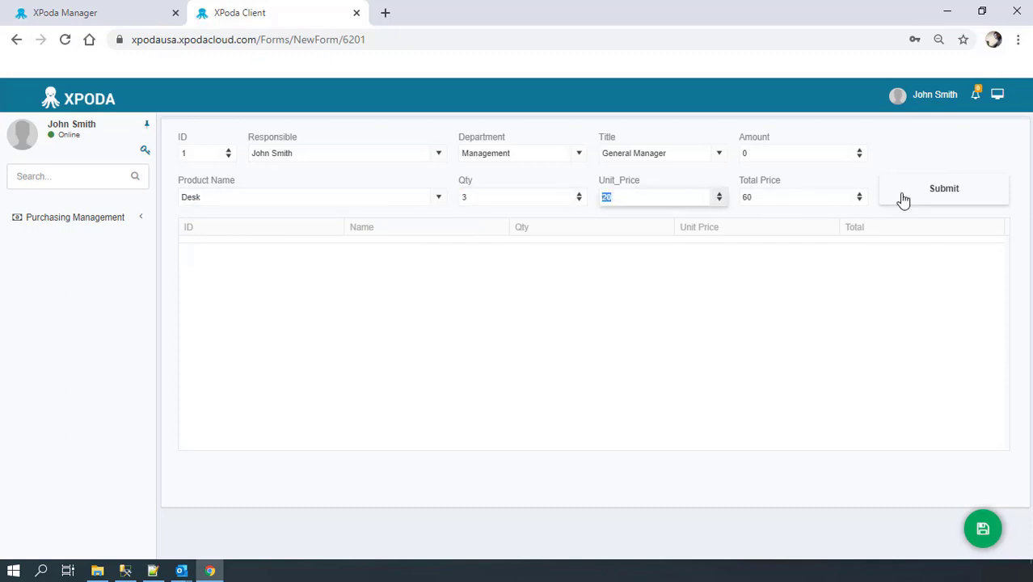
left_click(929, 202)
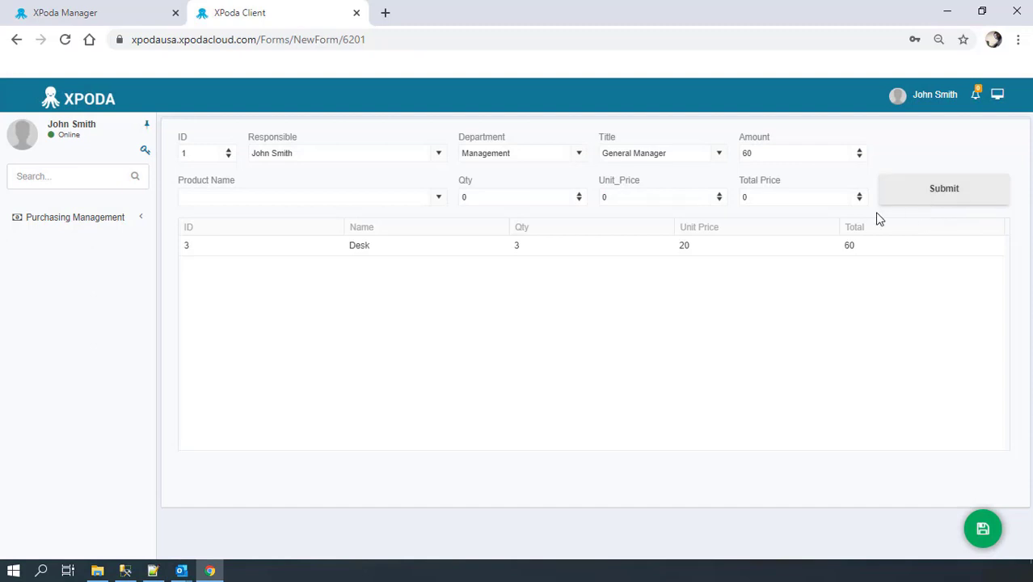
Step: Submit a second request row for the Laptop product with quantity 1
left_click(434, 200)
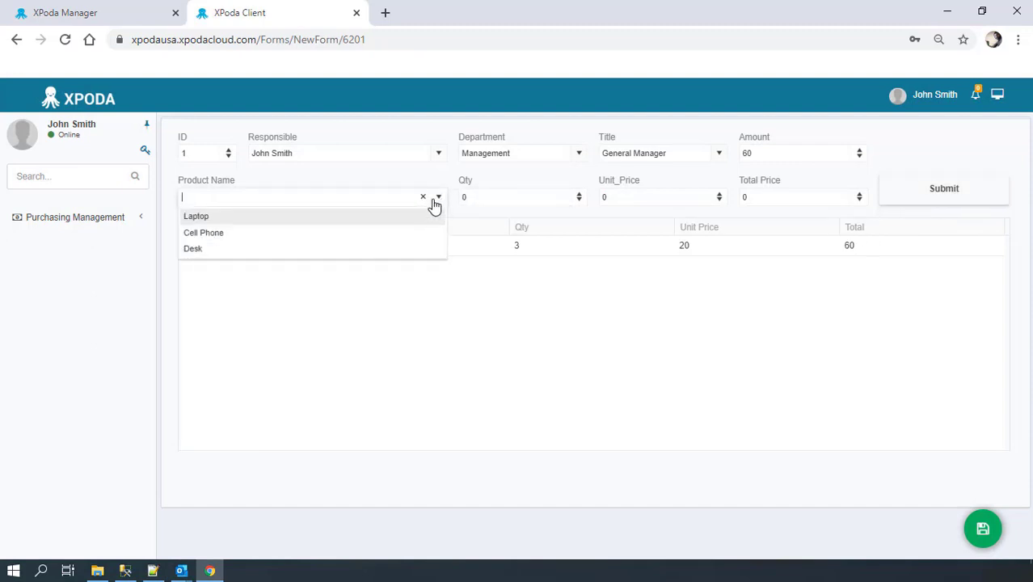
left_click(377, 220)
left_click(500, 195)
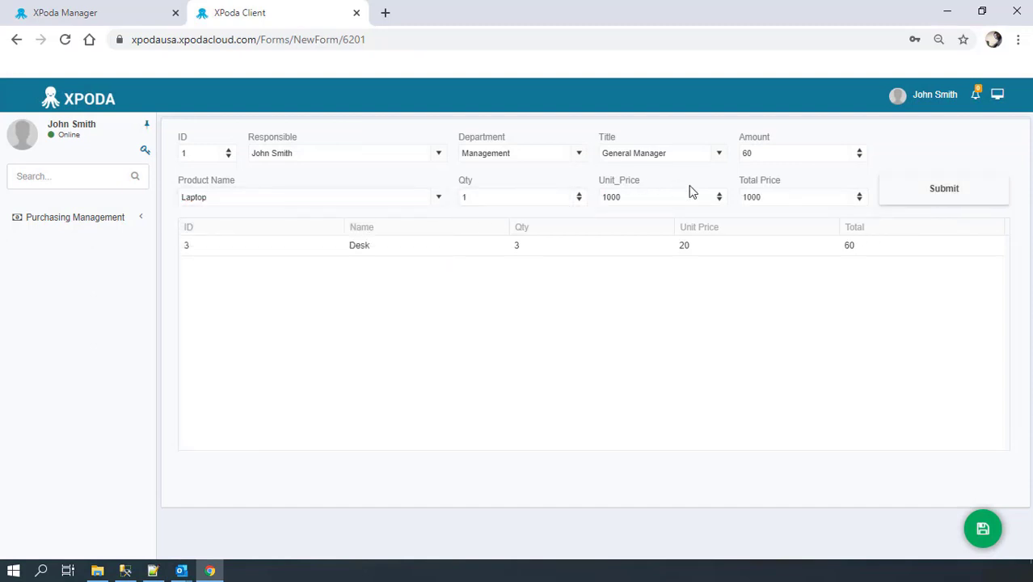
left_click(916, 201)
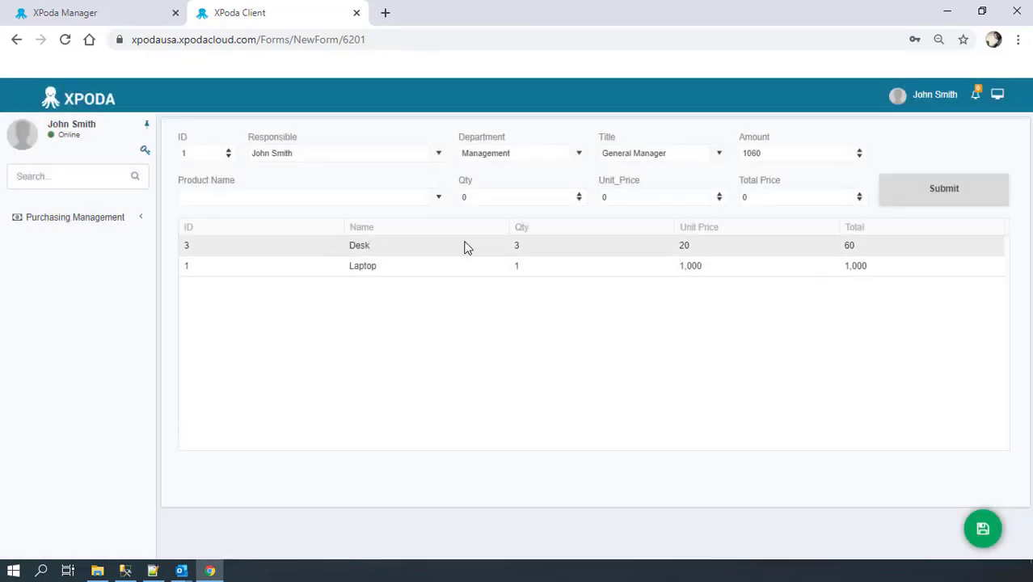
Step: Submit a third request row for the Cell Phone product with quantity 1
left_click(438, 202)
left_click(343, 234)
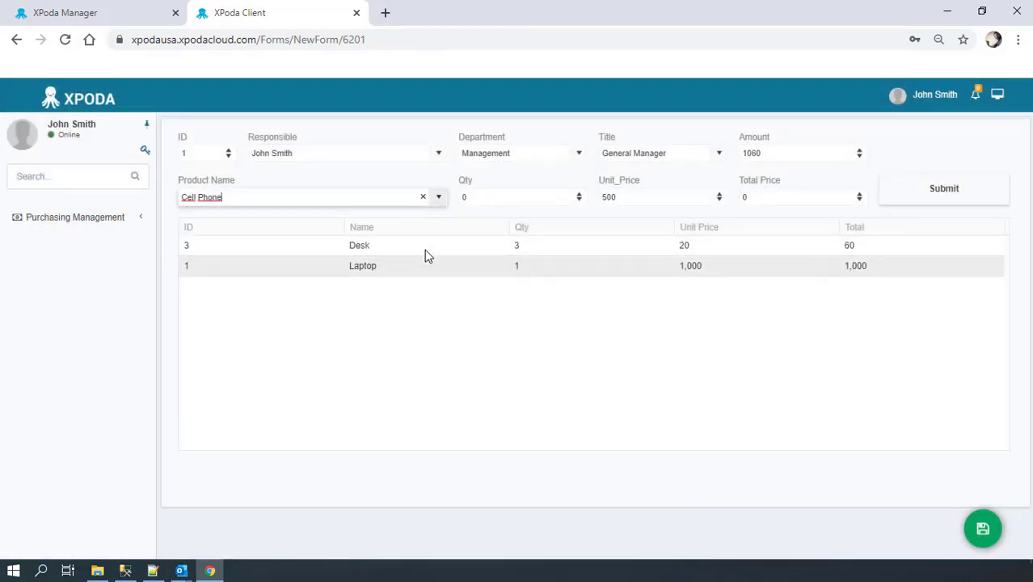
left_click(578, 195)
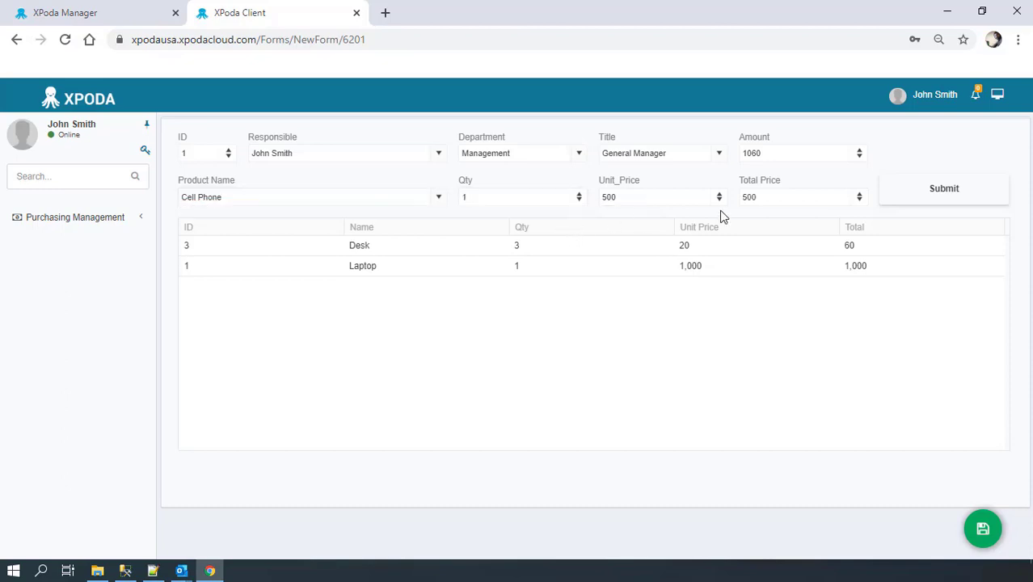
left_click(925, 192)
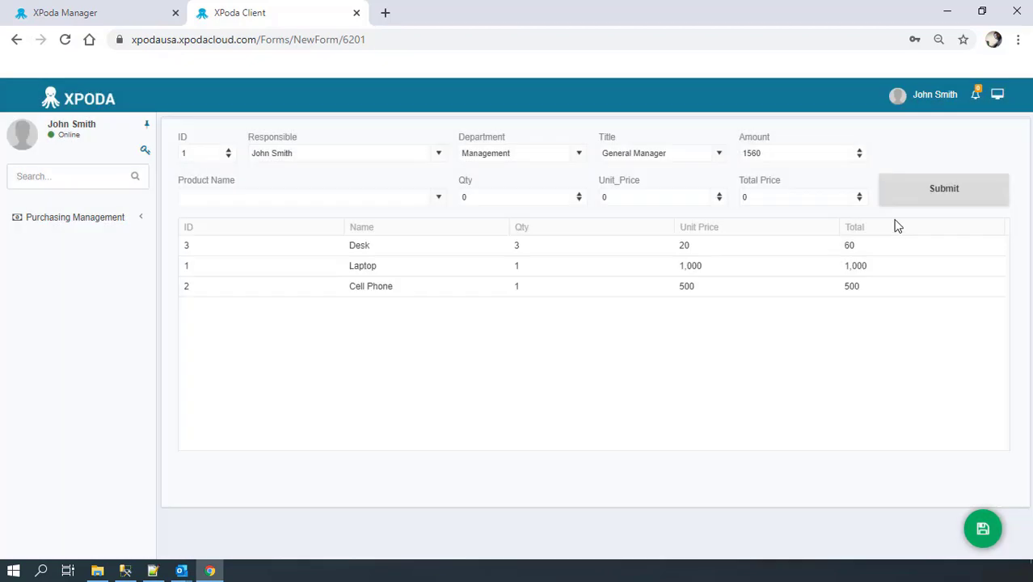